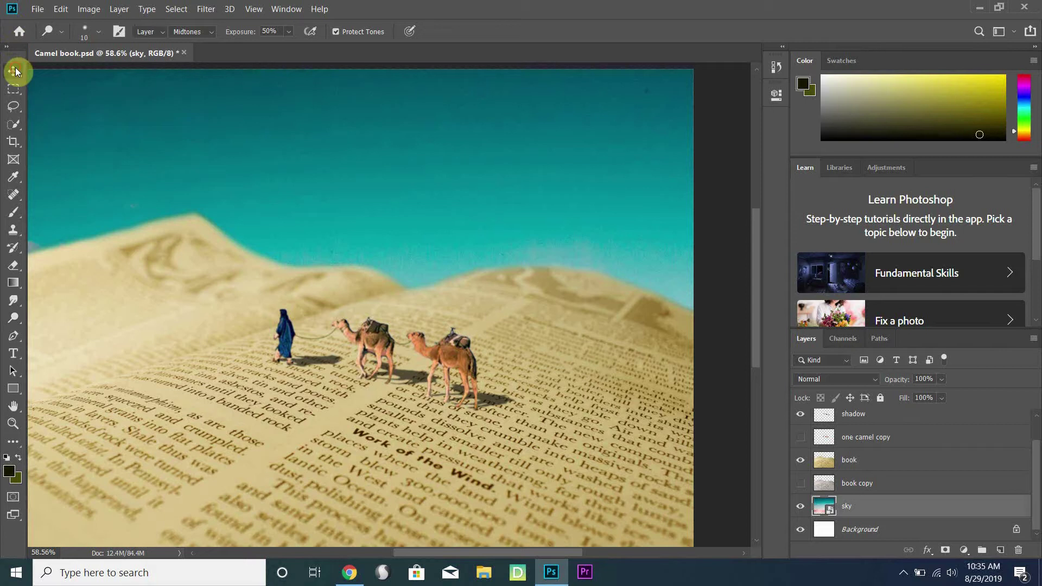
Step: Reposition the sky layer behind the dunes so the lighter sky and the bird sit above the ridge
drag(356, 237, 382, 174)
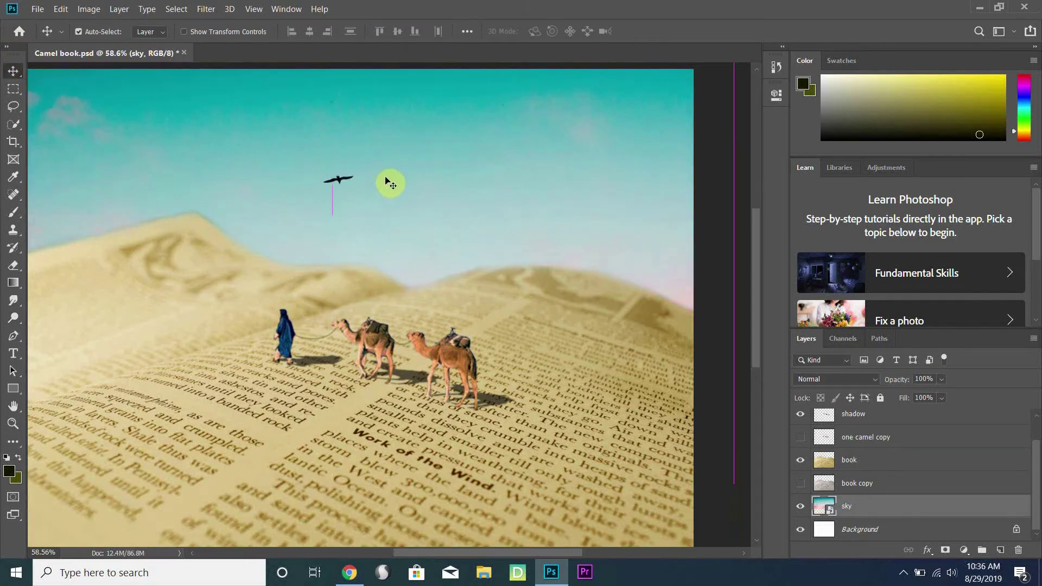
drag(390, 182, 417, 233)
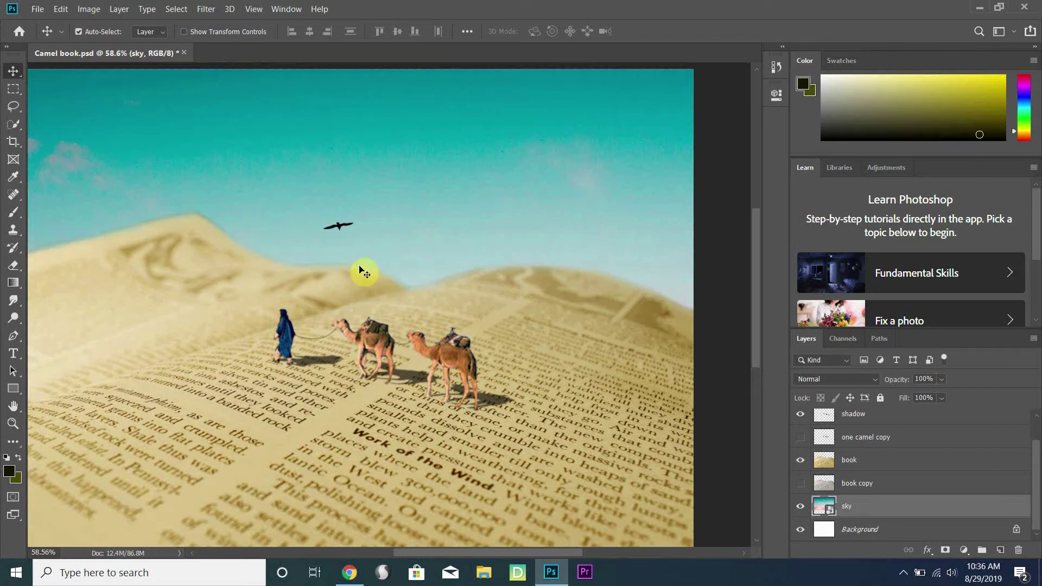
Step: Choose the Clone Stamp for retouching the bird and rasterize the sky layer
scroll(326, 239, up, 5)
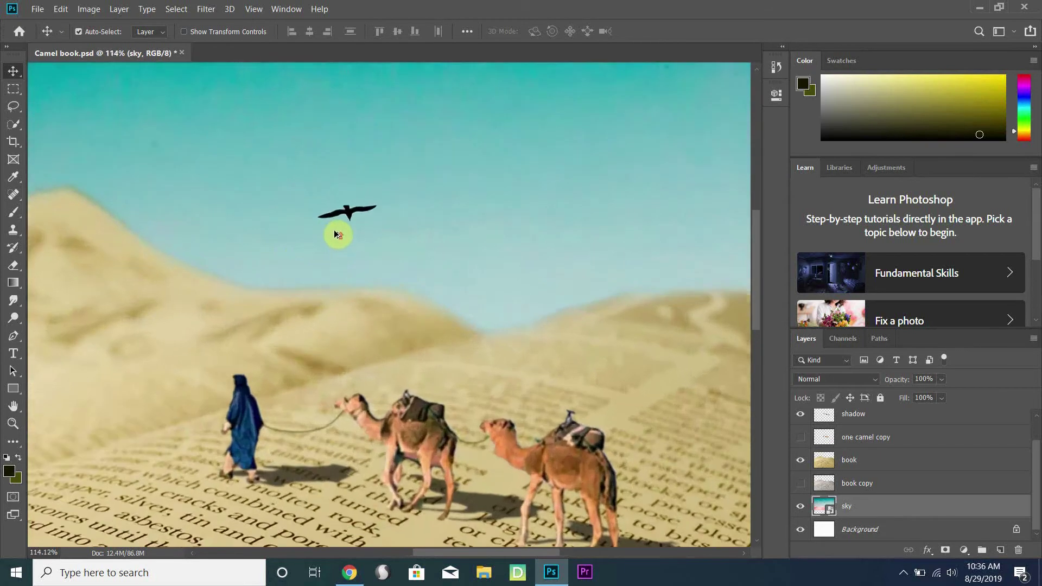
click(13, 423)
drag(289, 281, 144, 328)
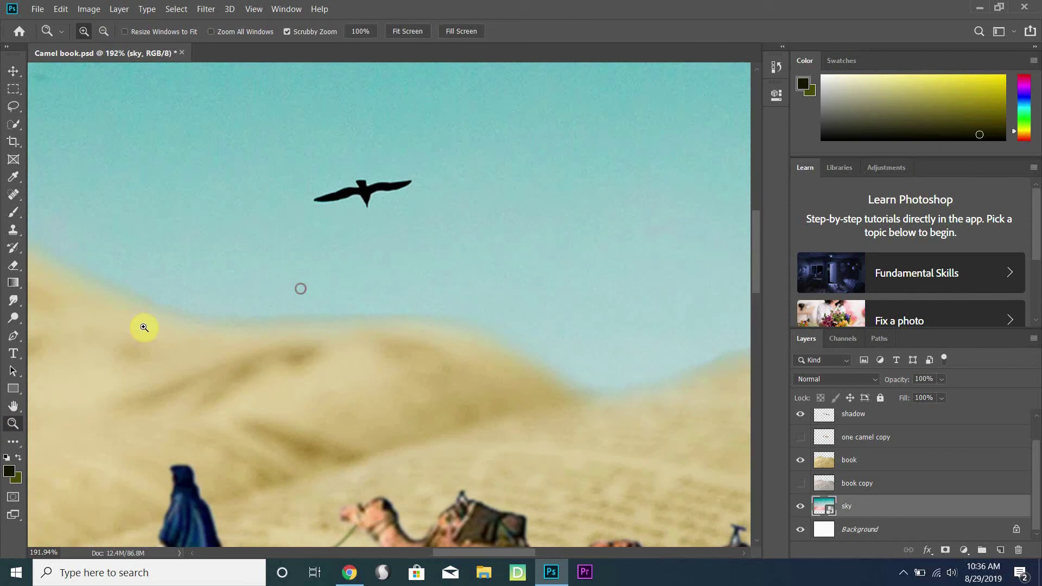
click(20, 231)
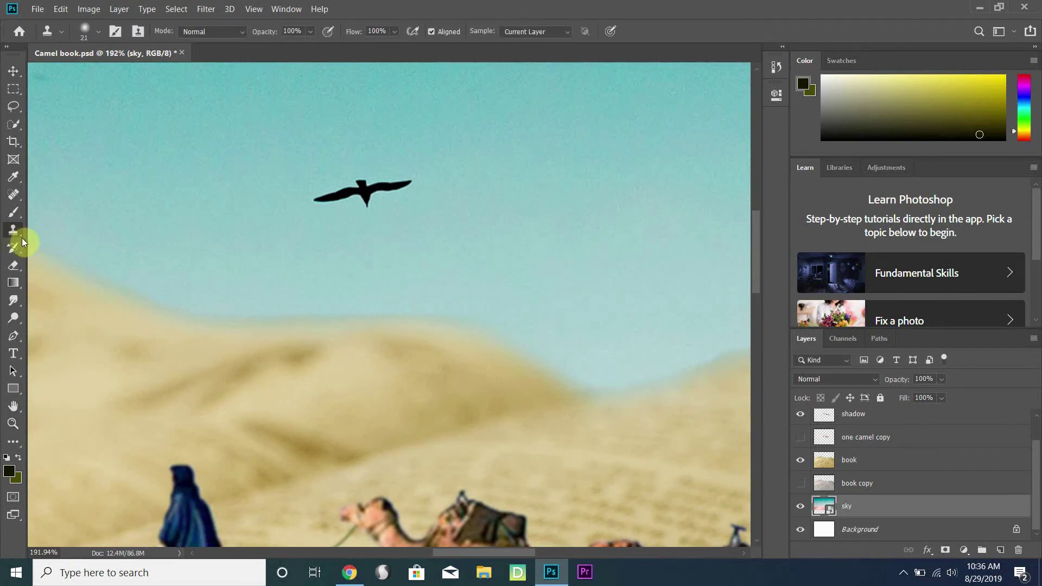
click(13, 233)
right_click(821, 507)
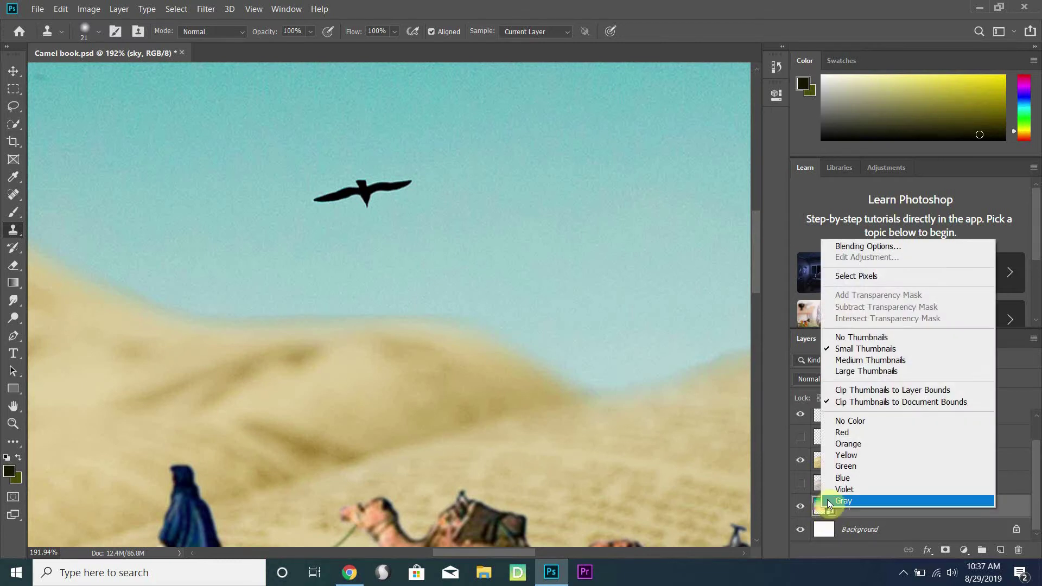
right_click(882, 516)
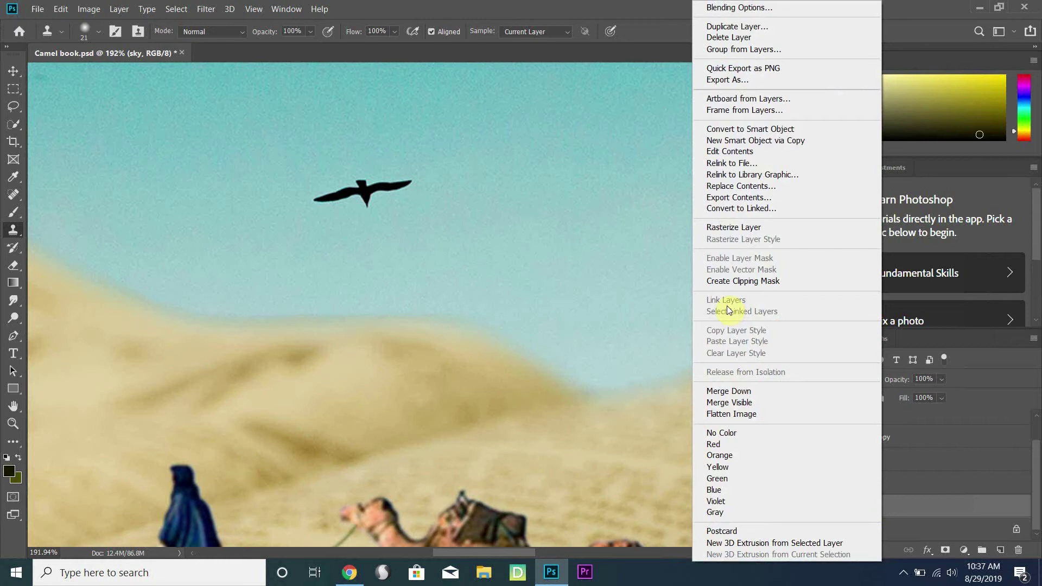
click(785, 229)
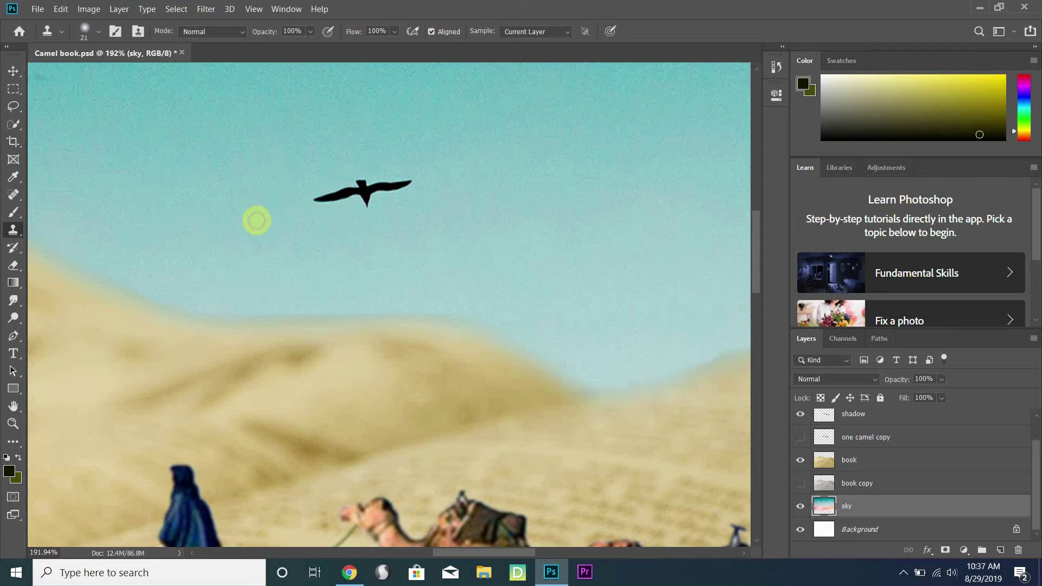
Step: Set the Clone Stamp brush size to 24 px for covering the bird with clean sky
alt+right_click(327, 201)
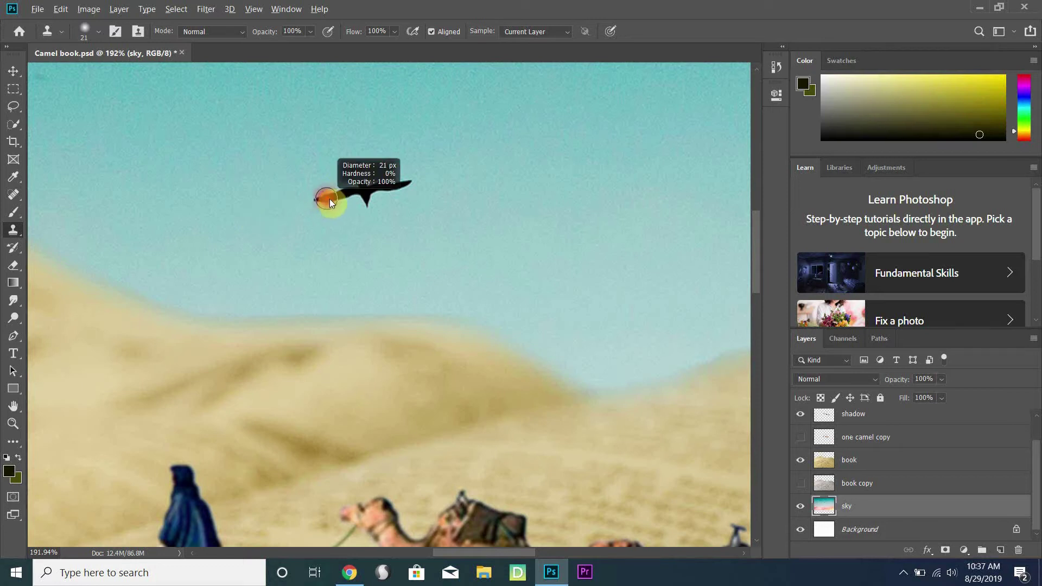
drag(301, 71, 310, 279)
mouse_move(305, 164)
mouse_down()
mouse_move(295, 139)
mouse_move(282, 142)
mouse_up()
Step: Try cloning the bird to a spot slightly higher and further right in the sky, and undo it
mouse_move(335, 201)
mouse_down()
mouse_move(359, 202)
mouse_move(346, 196)
mouse_move(351, 182)
mouse_move(361, 202)
mouse_move(361, 183)
mouse_move(363, 200)
mouse_move(366, 184)
mouse_move(378, 192)
mouse_move(453, 171)
mouse_move(417, 172)
mouse_up()
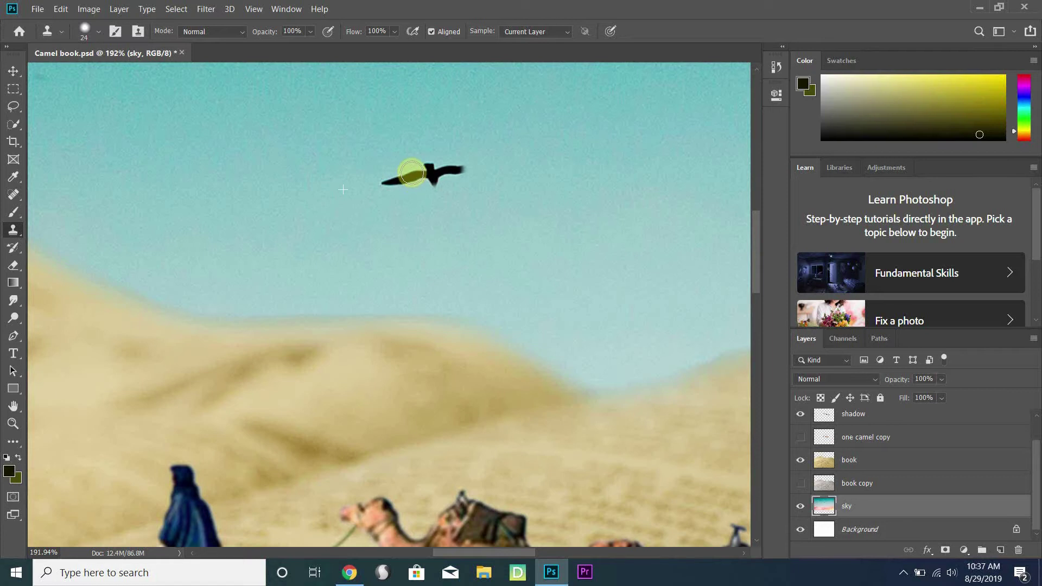
drag(411, 172, 417, 174)
drag(415, 174, 405, 174)
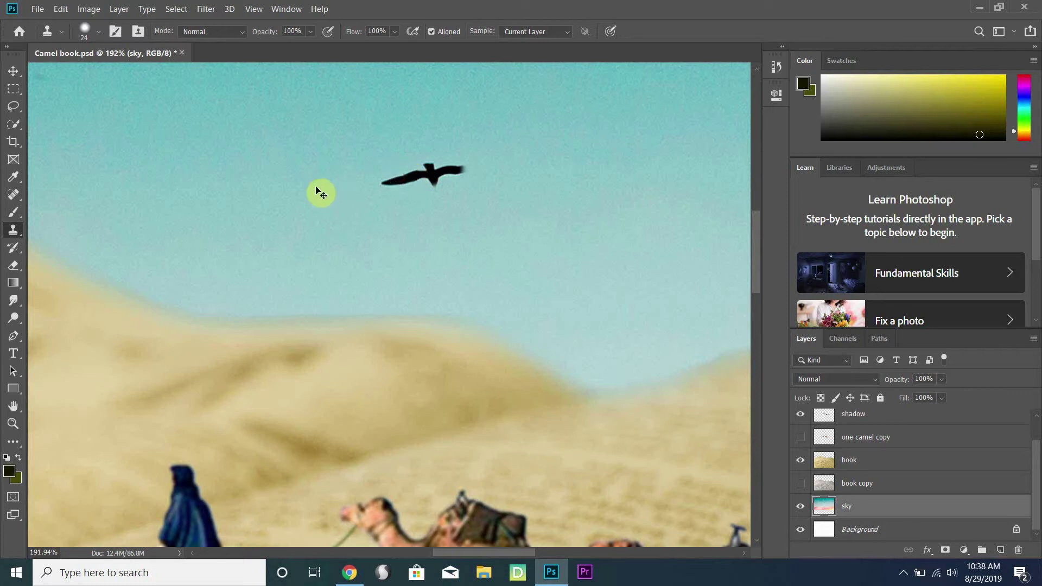
key(ctrl+z)
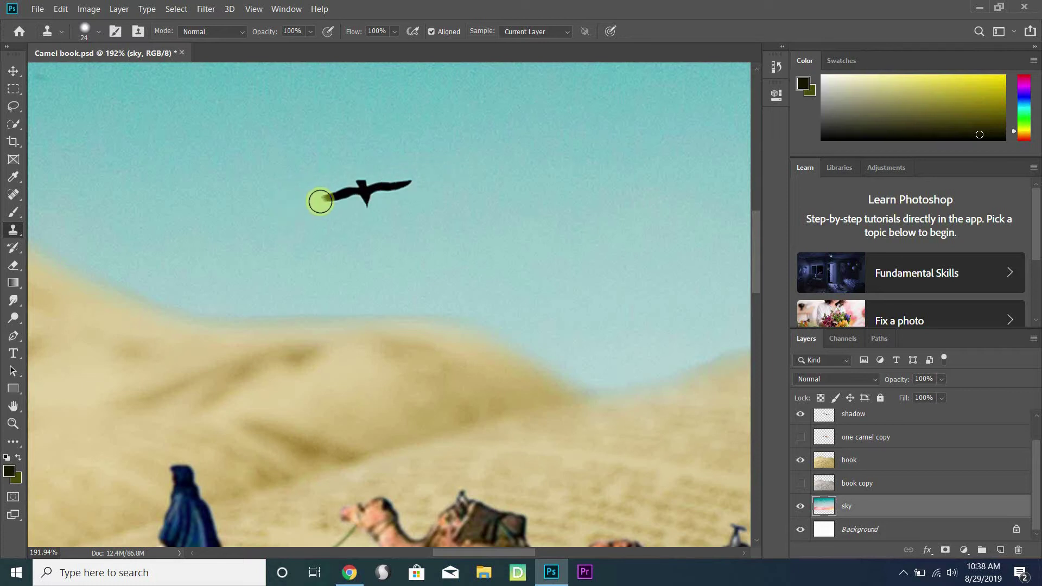
Step: Clone clean sky over the black bird, from its left wing to its right wingtip, to remove it
drag(323, 196, 349, 190)
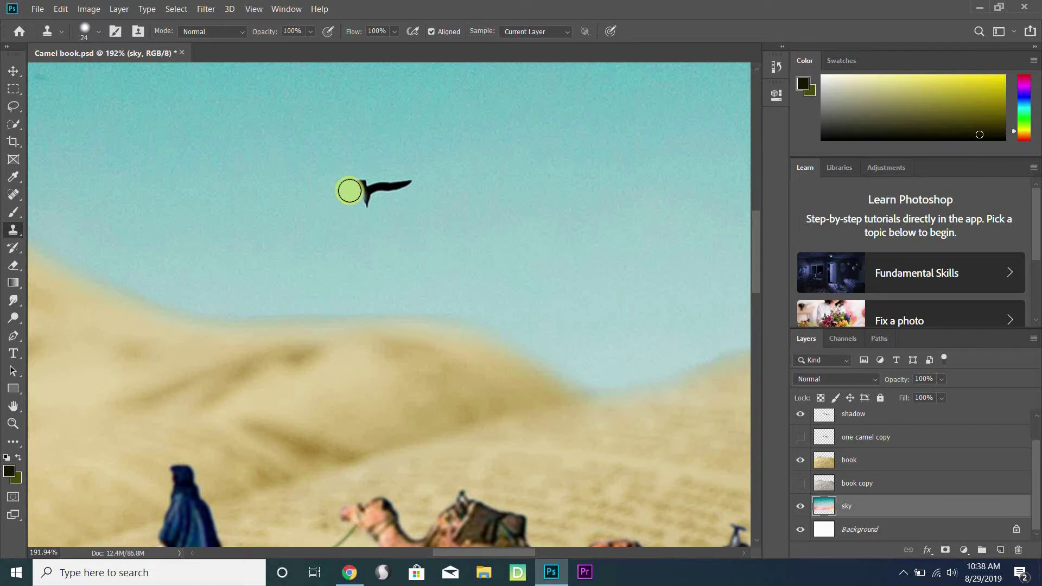
mouse_move(344, 194)
mouse_down()
mouse_move(356, 188)
mouse_move(360, 204)
mouse_move(398, 179)
mouse_up()
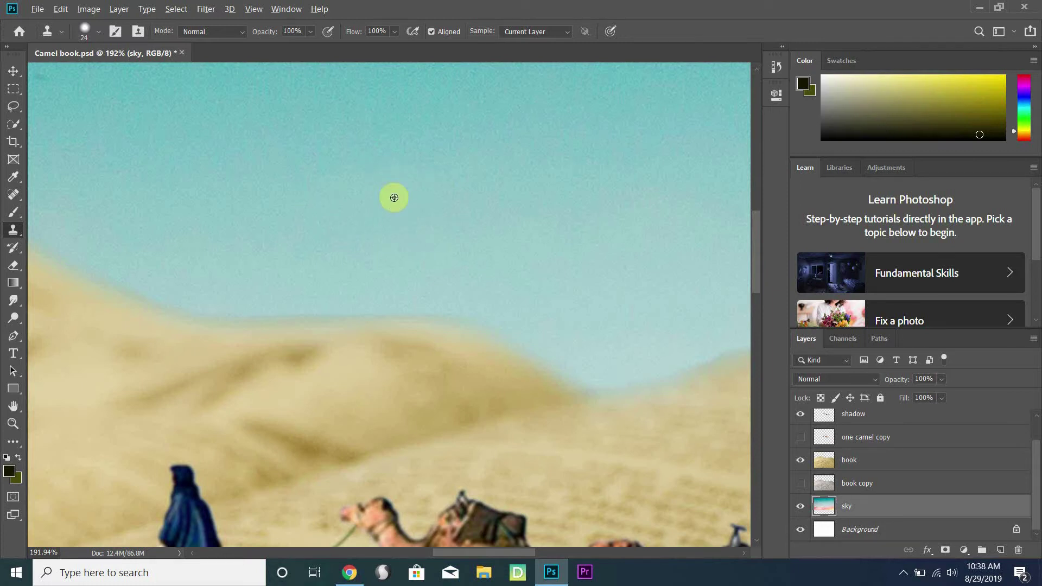
Step: Open the Hue/Saturation adjustment for the sky layer
scroll(394, 197, down, 7)
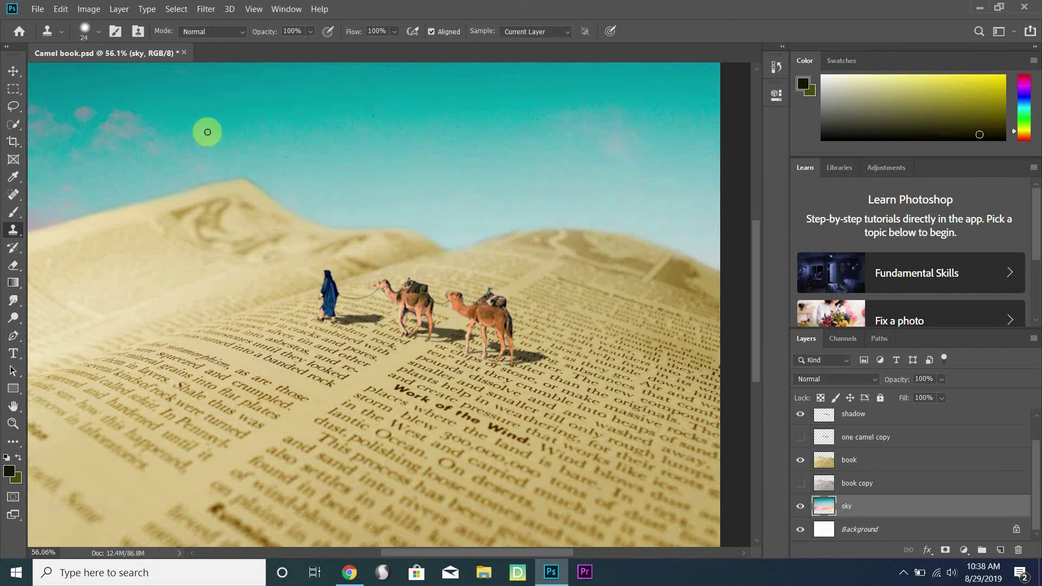
scroll(302, 179, down, 1)
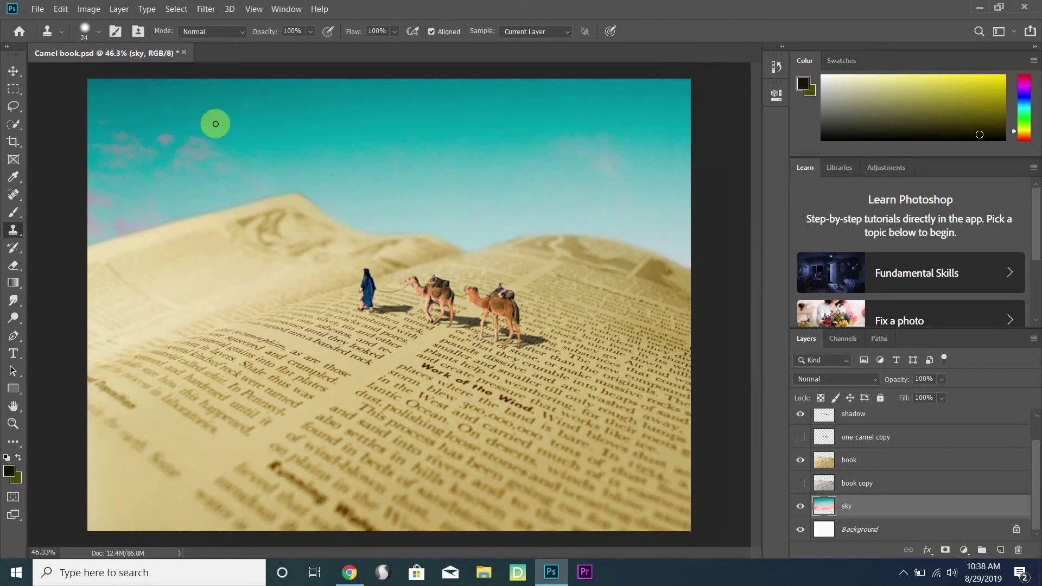
click(87, 11)
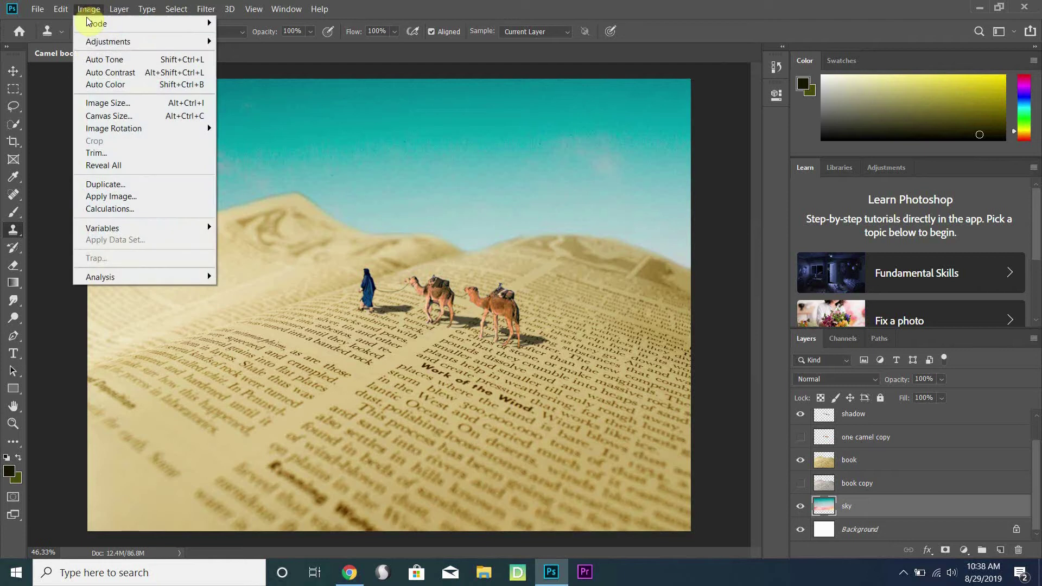
mouse_move(140, 41)
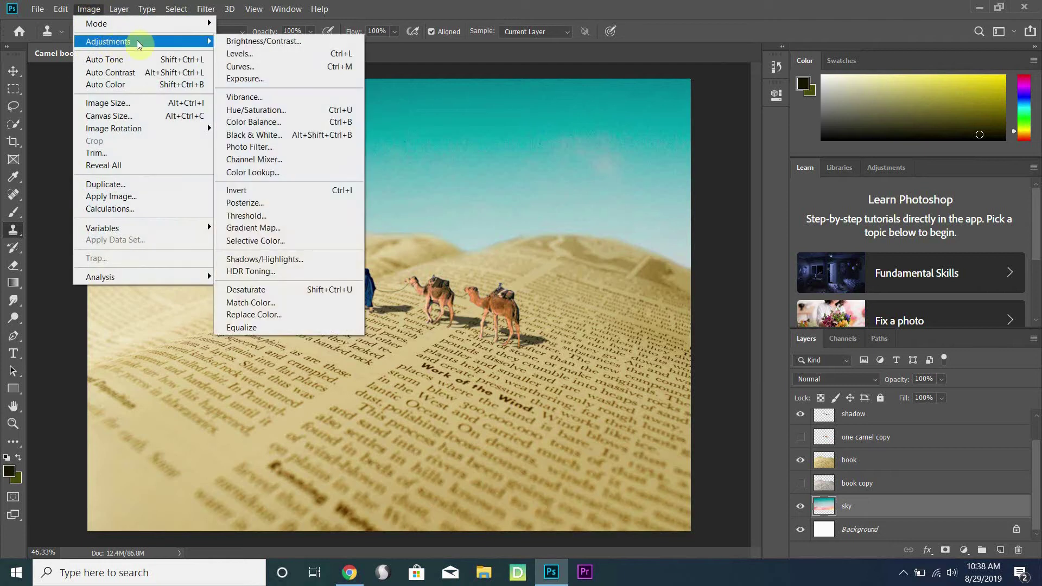
click(280, 111)
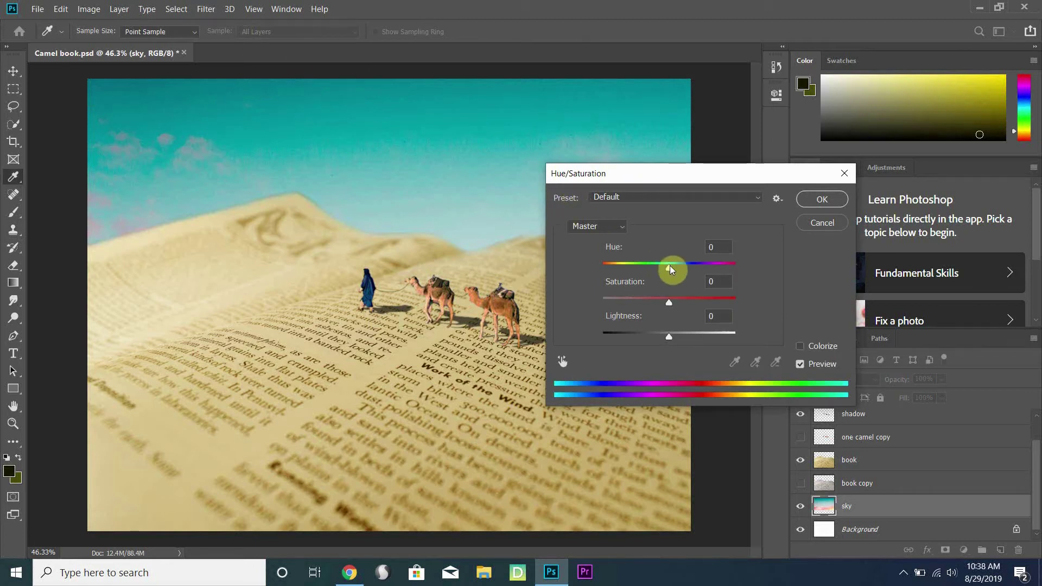
Step: Try a purple sky with hue +67, saturation -4 and lightness +40
drag(670, 266, 705, 255)
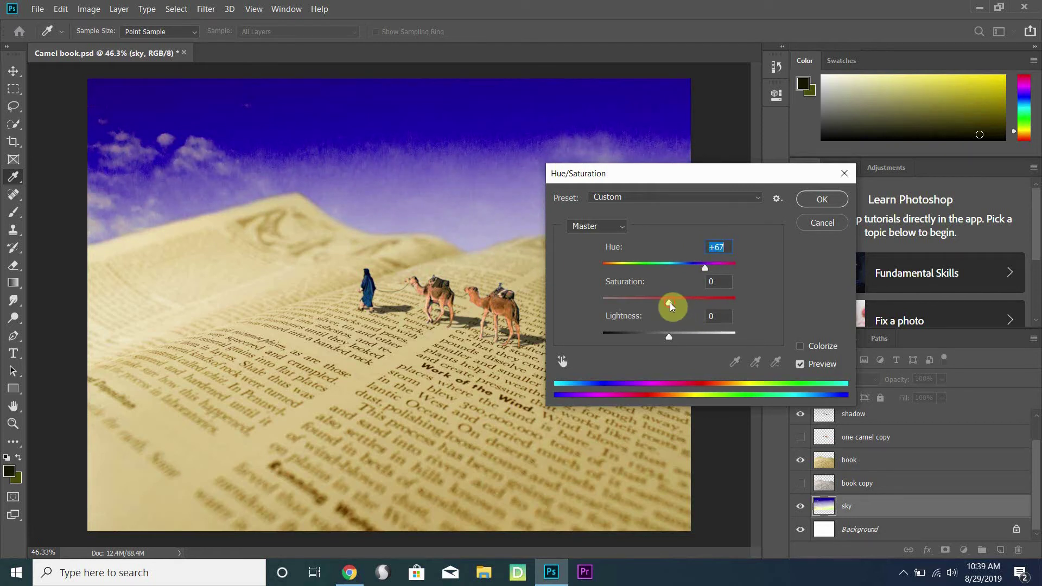
mouse_move(668, 303)
mouse_down()
mouse_move(577, 299)
mouse_move(620, 293)
mouse_move(602, 296)
mouse_move(750, 313)
mouse_move(656, 297)
mouse_move(666, 300)
mouse_up()
drag(670, 337, 697, 336)
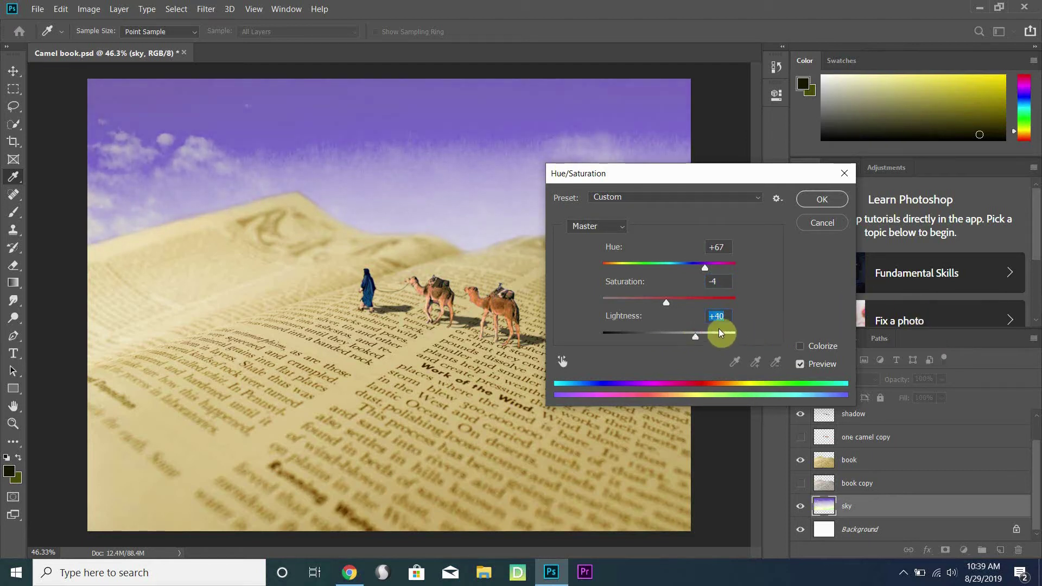
Step: Apply a hue of +7 to the sky with saturation and lightness both at 0
drag(694, 337, 669, 337)
drag(667, 302, 668, 301)
mouse_move(669, 264)
mouse_down()
mouse_move(660, 266)
mouse_move(676, 269)
mouse_up()
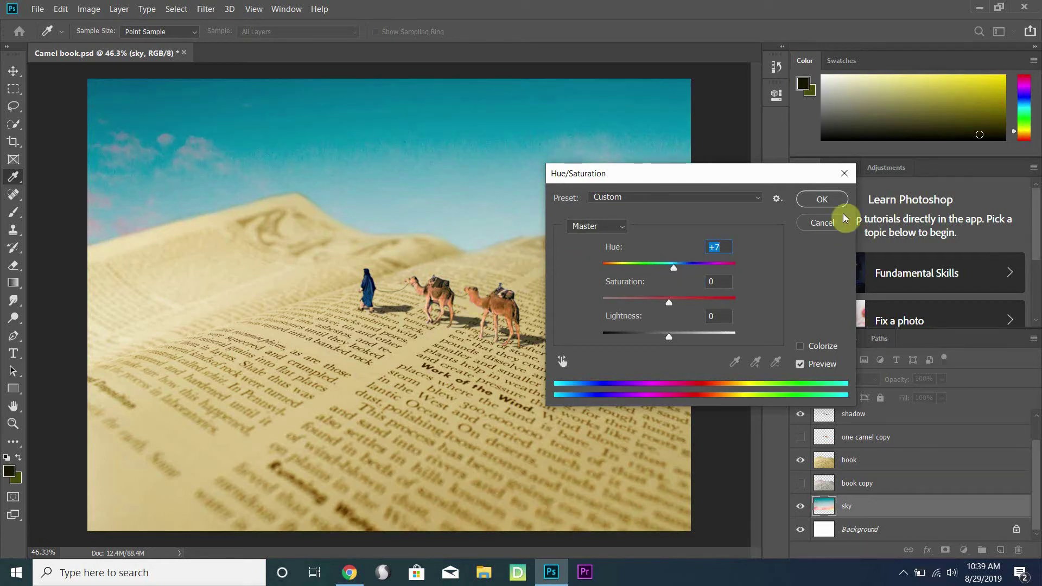
click(829, 201)
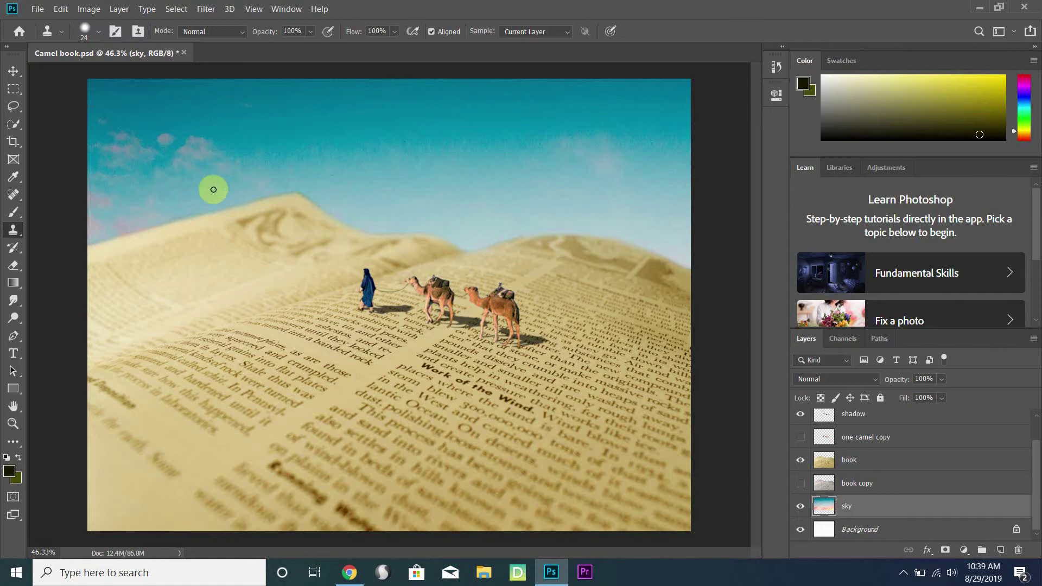
Step: Choose the Eraser and set up a soft brush with a size of 76 px
scroll(144, 193, up, 8)
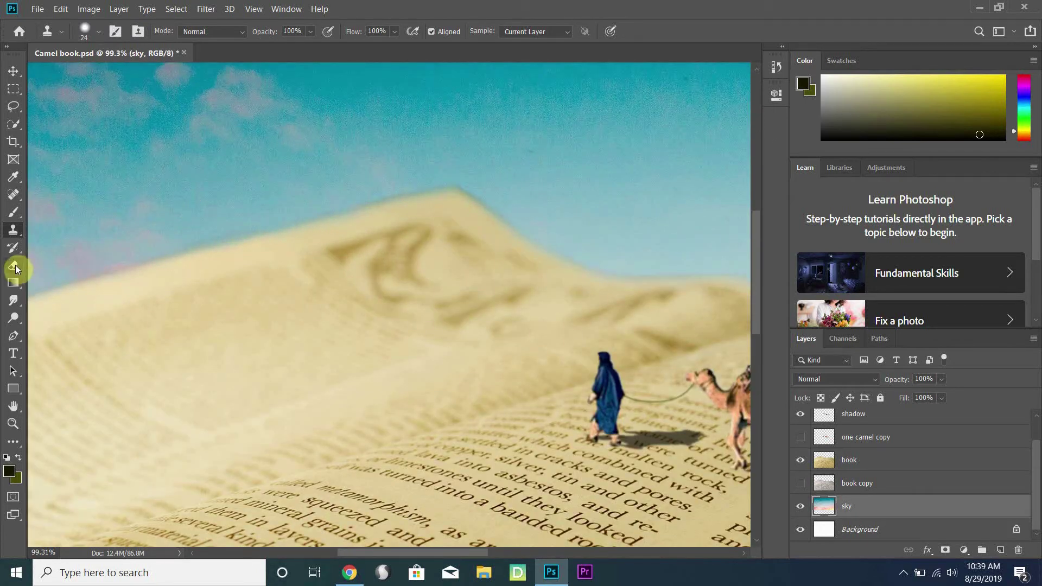
click(16, 265)
click(71, 268)
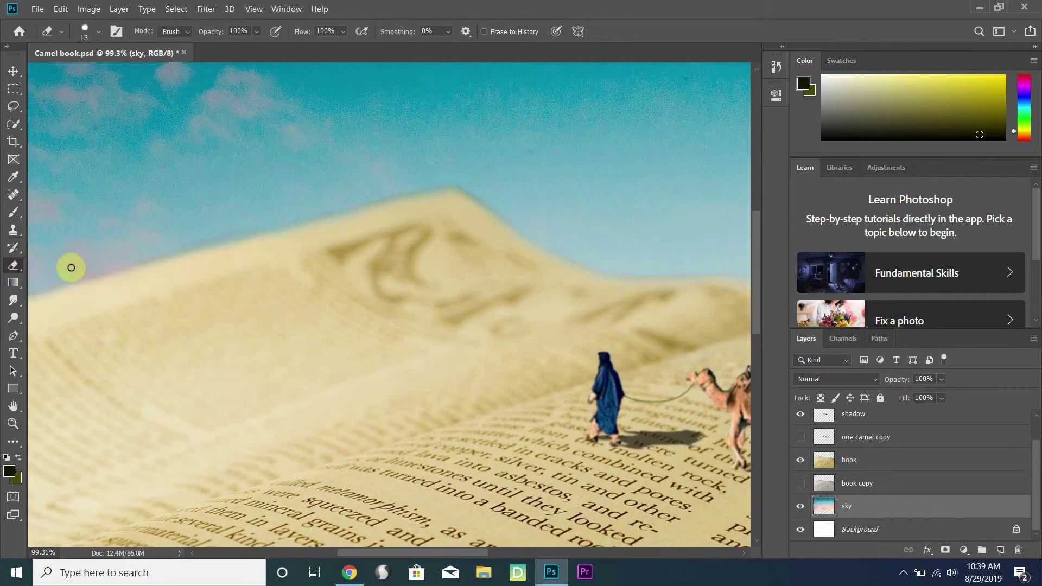
mouse_move(158, 228)
mouse_down()
mouse_move(197, 233)
mouse_move(171, 122)
mouse_move(142, 106)
mouse_move(139, 60)
mouse_move(129, 58)
mouse_up()
click(95, 33)
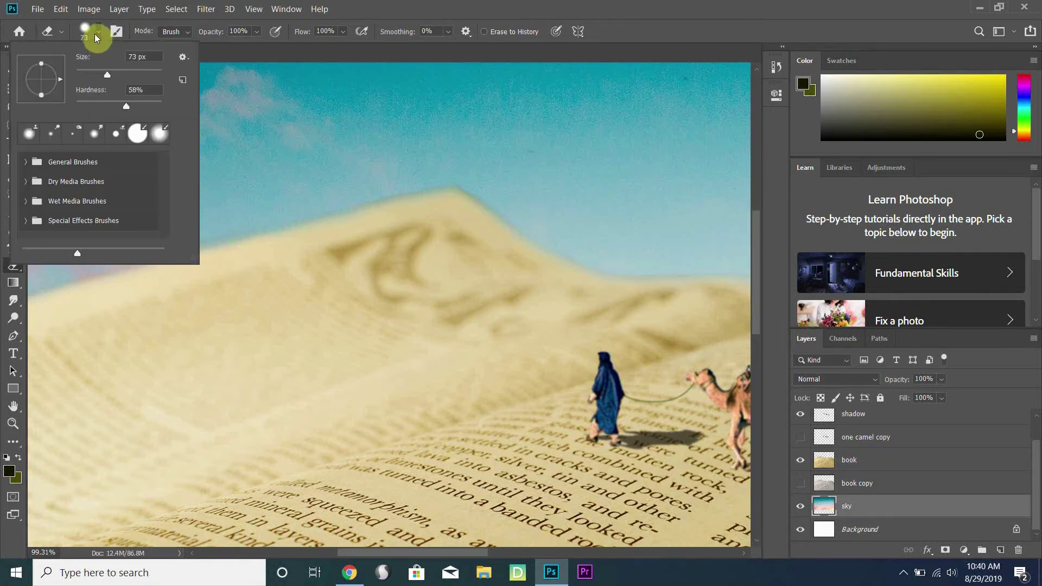
click(370, 20)
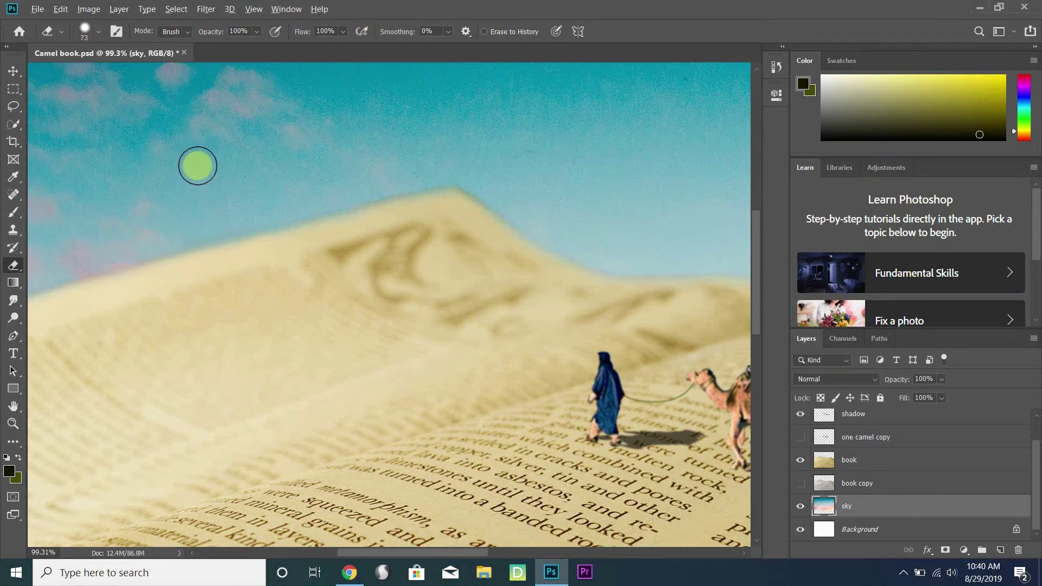
mouse_move(207, 171)
mouse_down()
mouse_move(207, 184)
mouse_move(205, 89)
mouse_up()
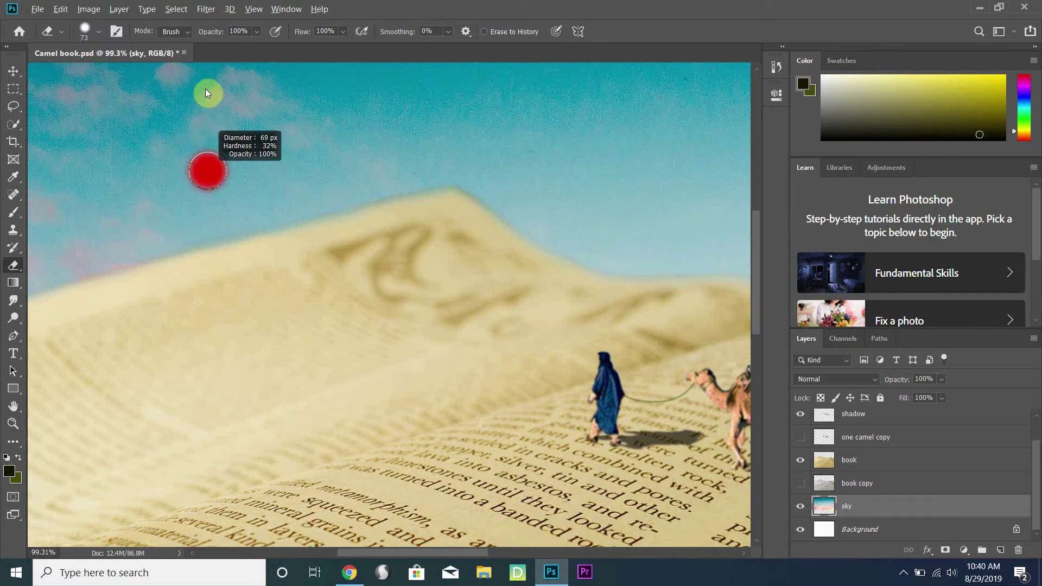
mouse_move(200, 137)
mouse_down()
mouse_move(238, 140)
mouse_move(196, 135)
mouse_up()
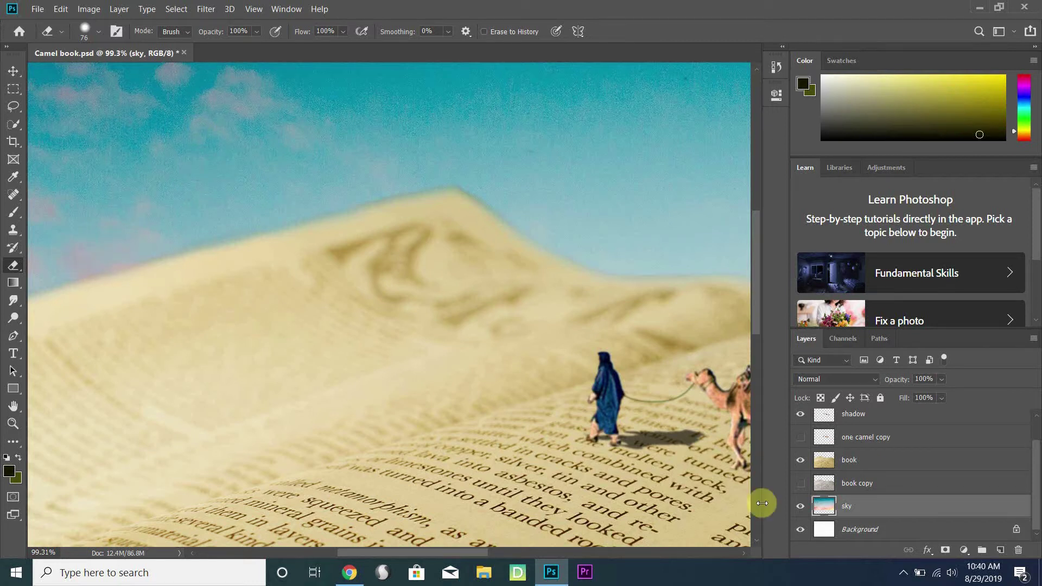
Step: Undo the trial eraser stroke on the sky layer and make the book layer active
mouse_move(142, 191)
mouse_down()
mouse_move(210, 131)
mouse_move(224, 166)
mouse_move(206, 150)
mouse_up()
key(ctrl+z)
click(863, 467)
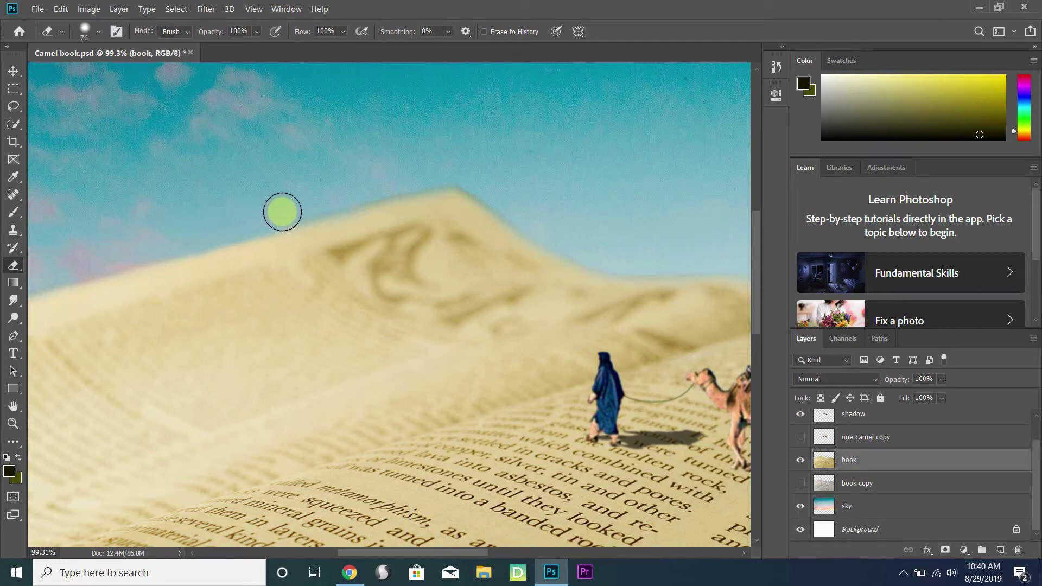
Step: Try erasing into the tall dune on the book layer, undoing each of the two strokes
mouse_move(323, 203)
mouse_down()
mouse_move(387, 318)
mouse_move(419, 279)
mouse_up()
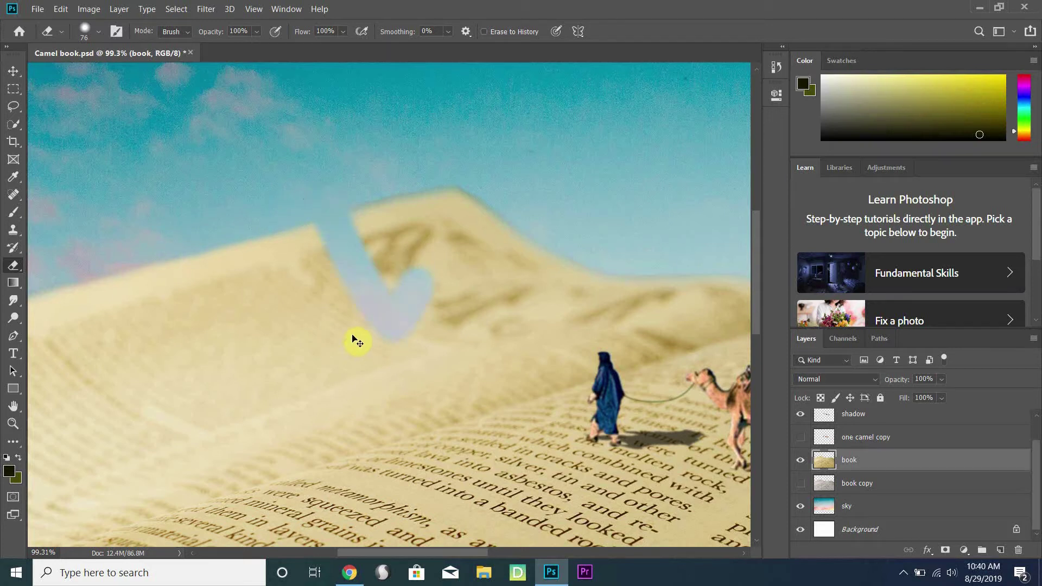
key(ctrl+z)
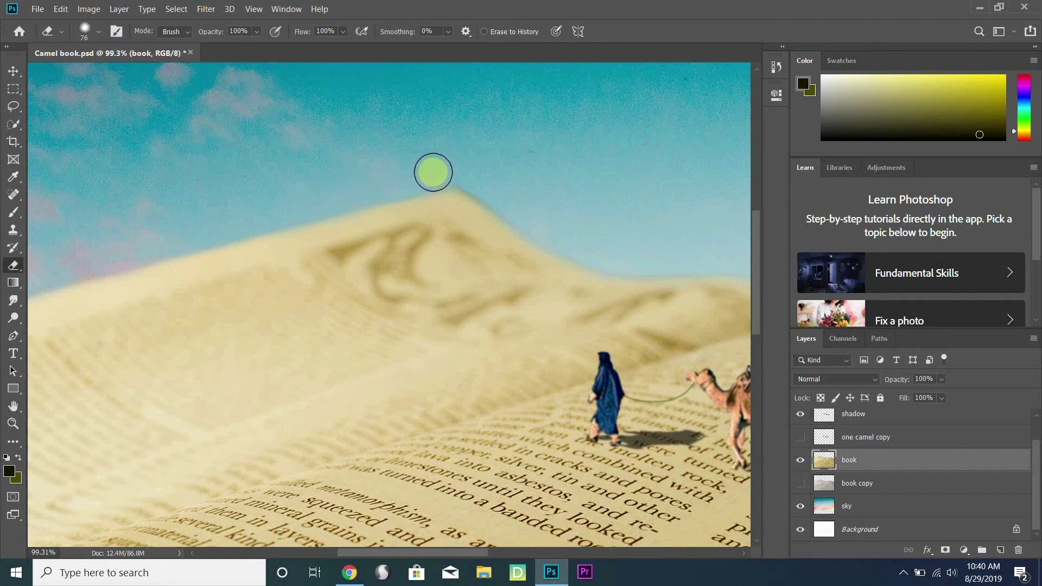
drag(500, 204, 449, 235)
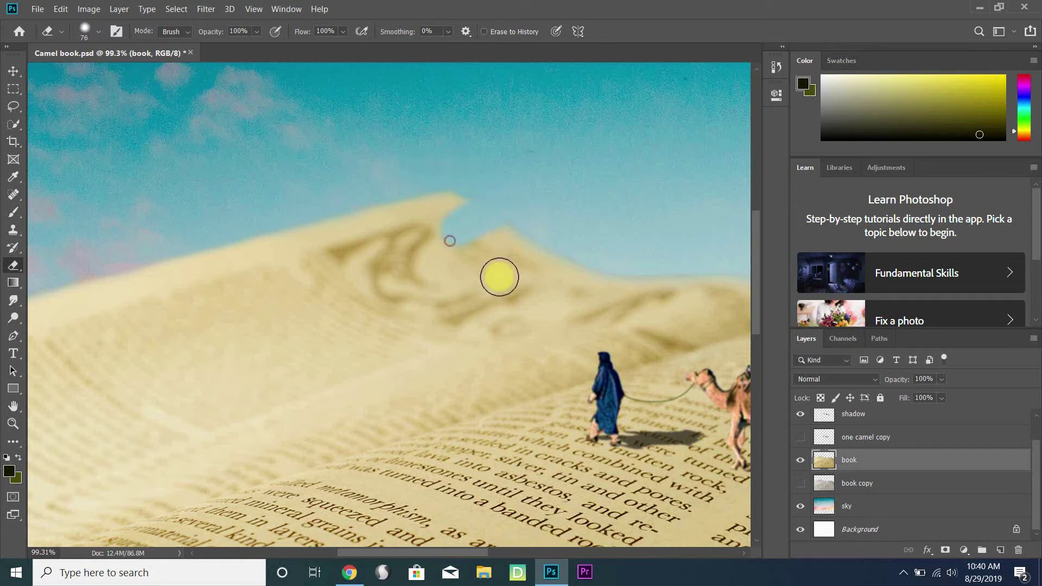
key(ctrl+z)
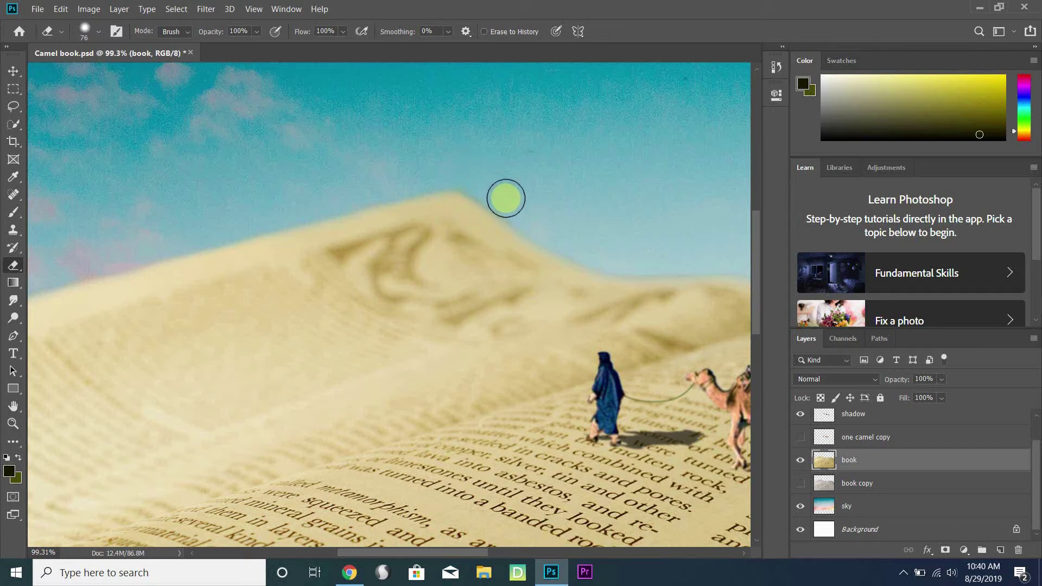
drag(562, 251, 368, 213)
drag(438, 228, 320, 204)
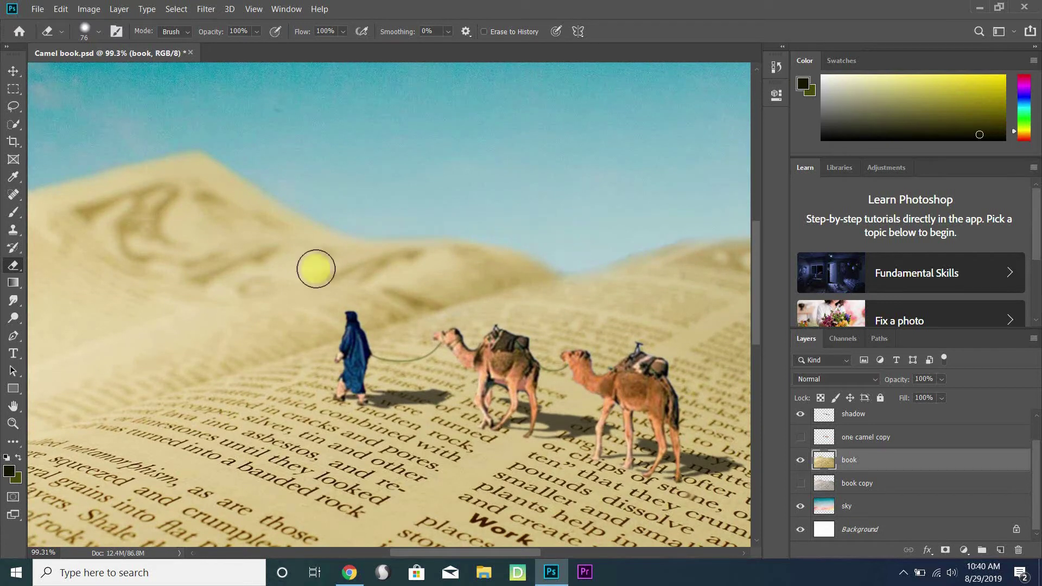
Step: Switch to Google Drive in Chrome and select text page.jpg in the lesson resources folder
scroll(278, 255, down, 5)
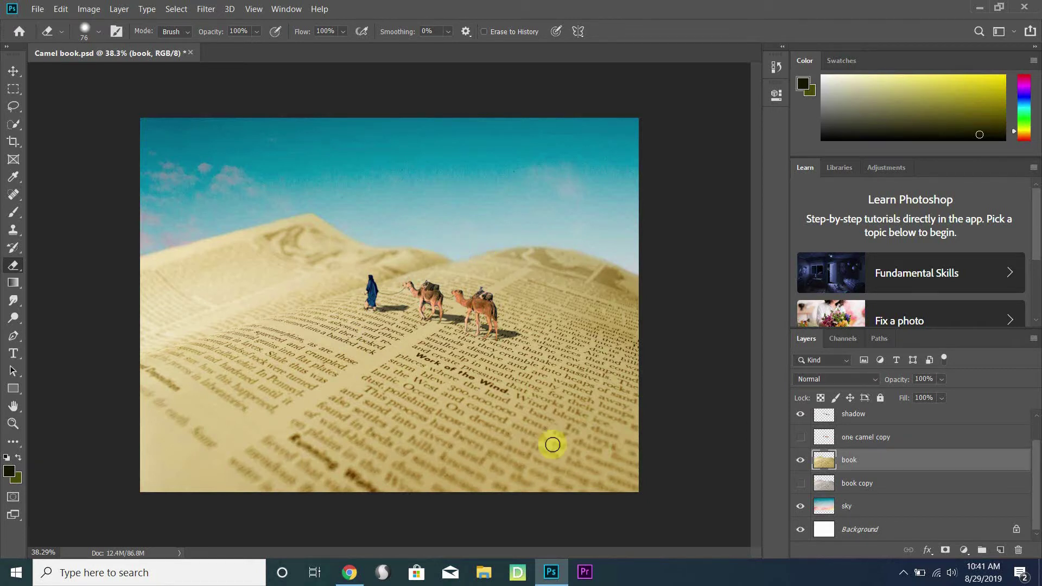
click(367, 571)
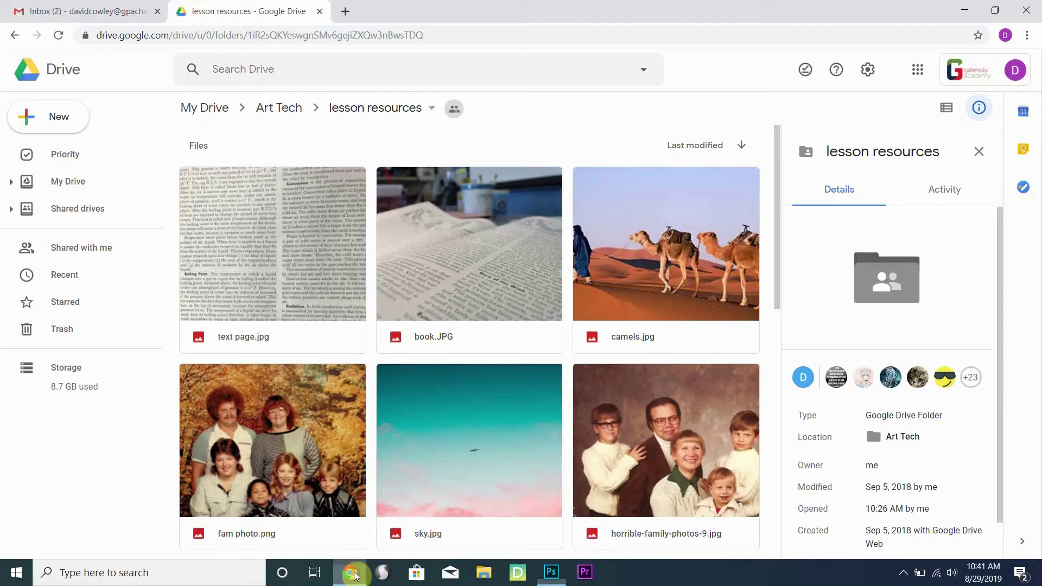
mouse_move(370, 568)
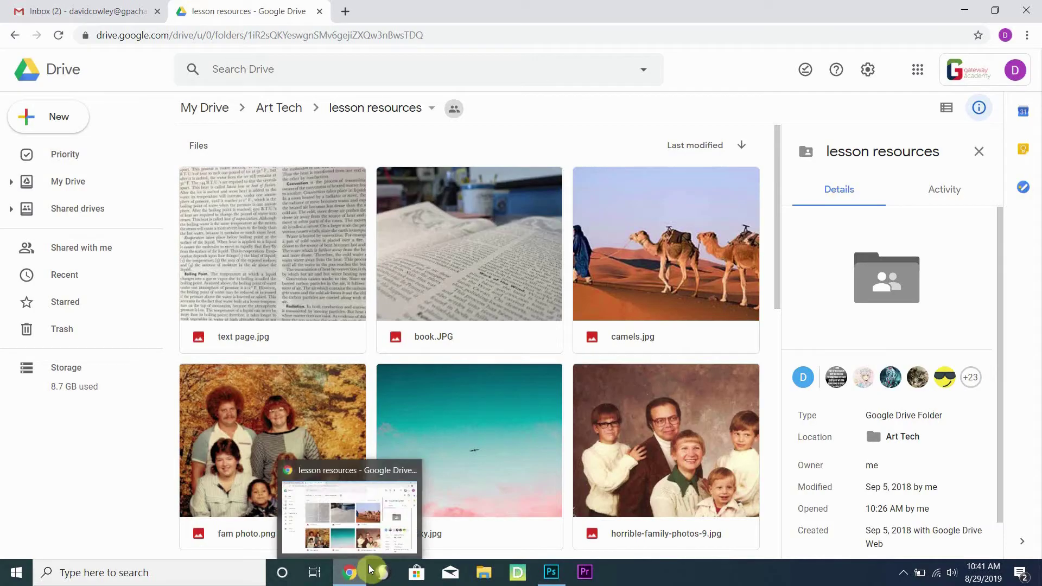
click(232, 340)
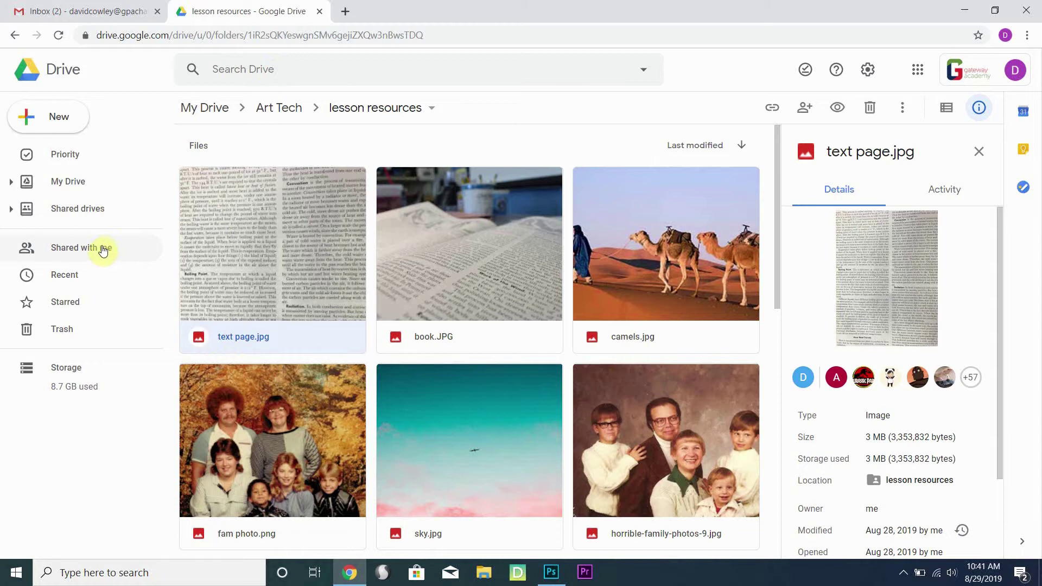
Step: Search Drive for "text page" and open the preview of text page.jpg
click(286, 68)
text(text page)
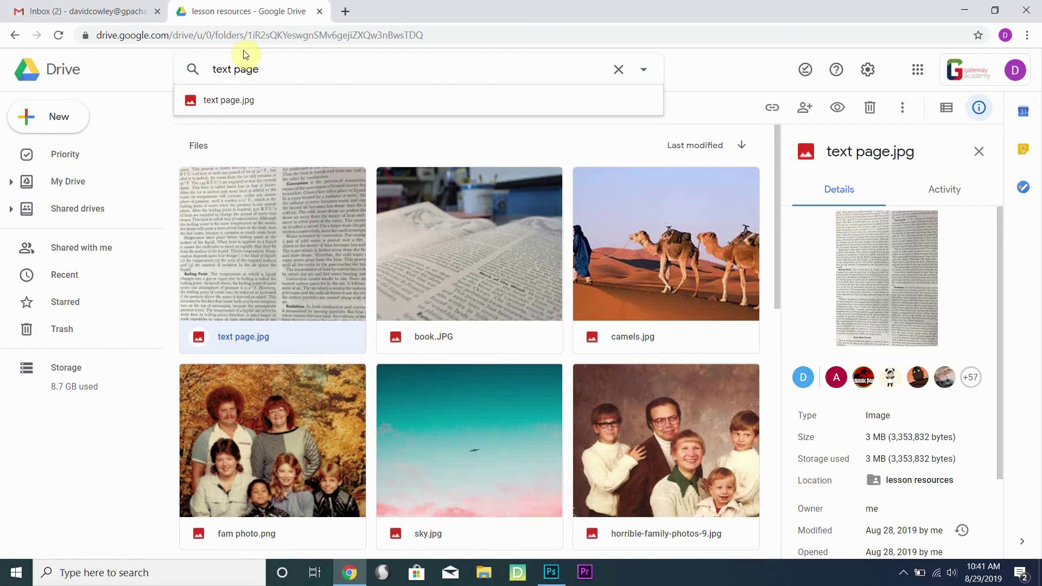
click(240, 100)
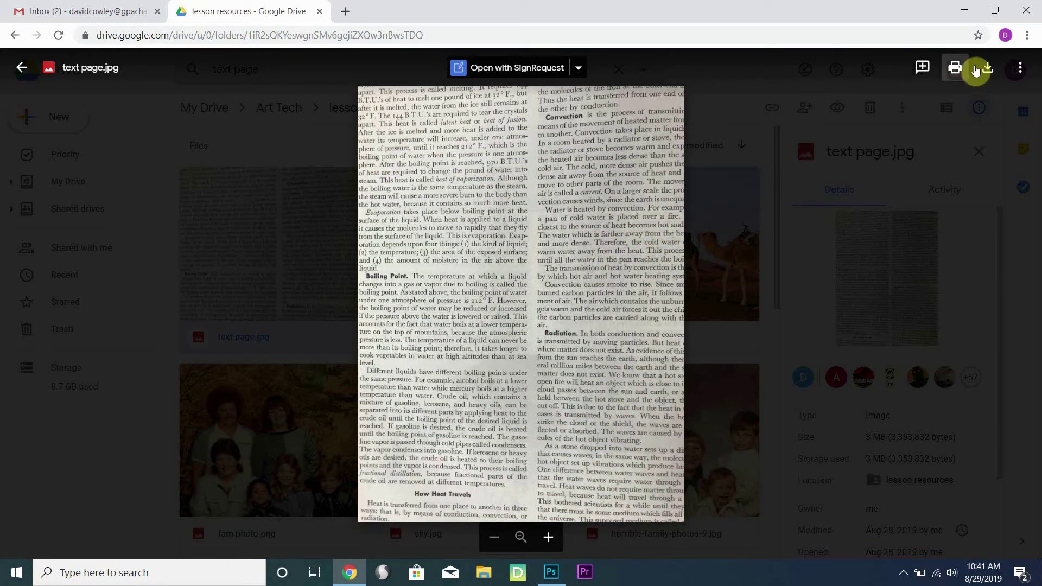
Step: Download text page.jpg from its preview and close the preview
click(1018, 68)
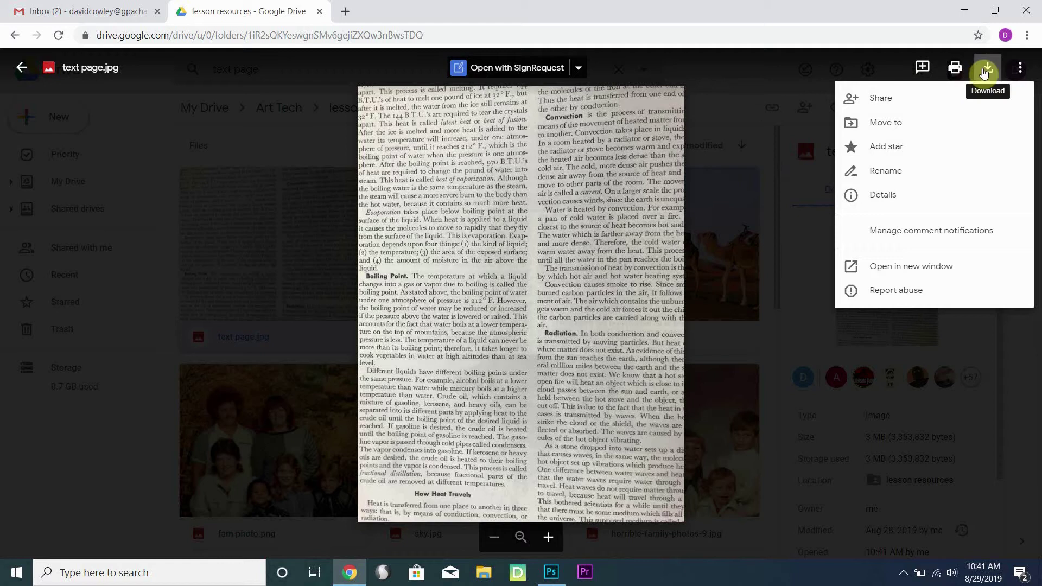
click(985, 71)
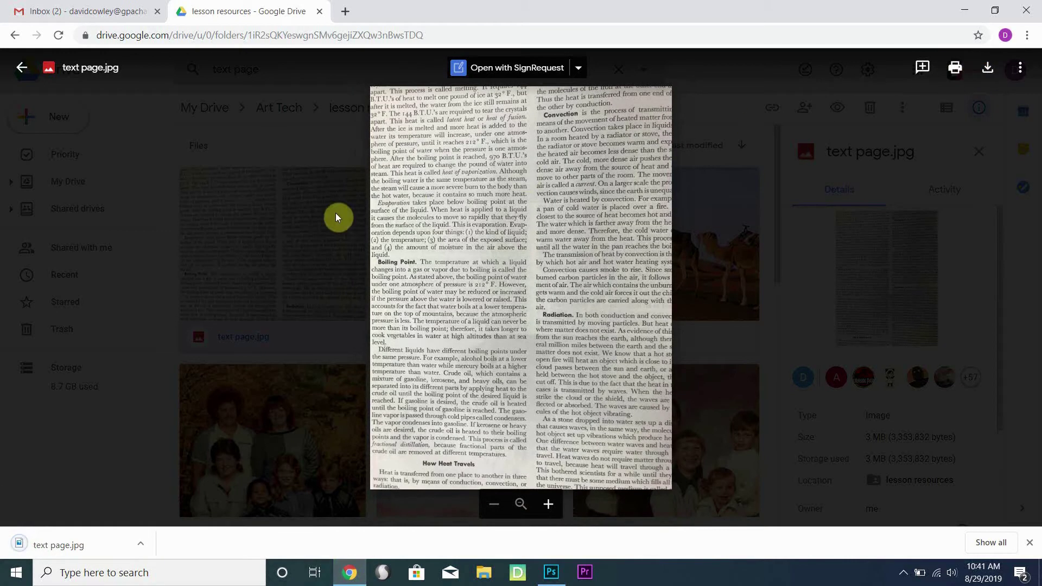
click(324, 244)
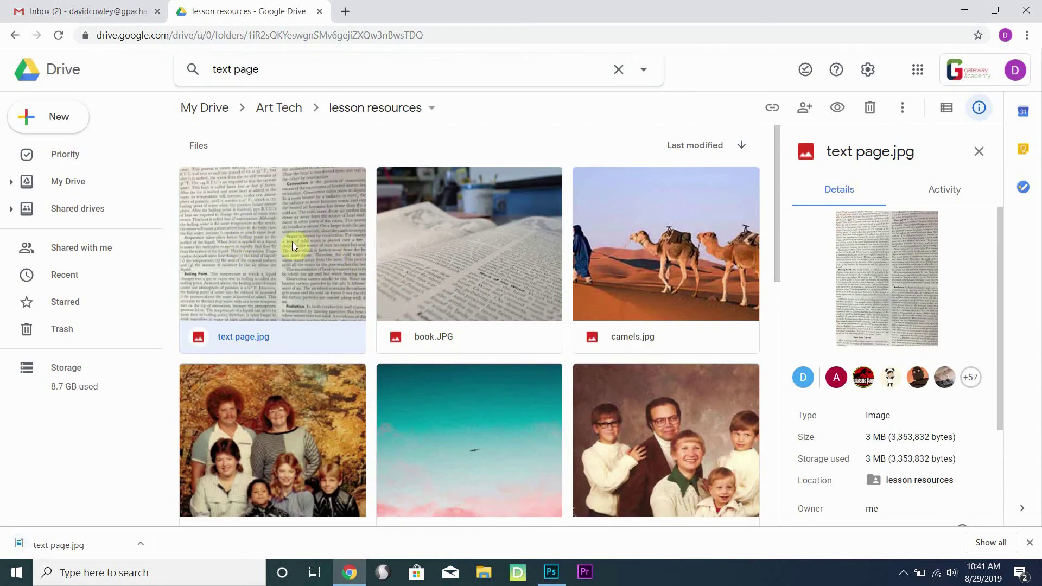
Step: Show the downloaded text page image in its folder and select it in Downloads
right_click(255, 232)
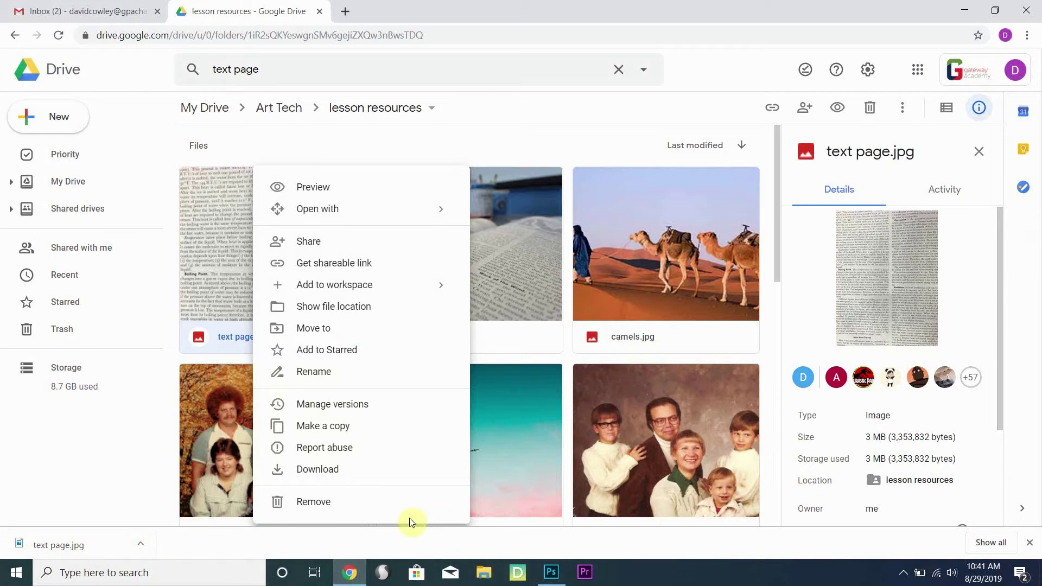
click(140, 544)
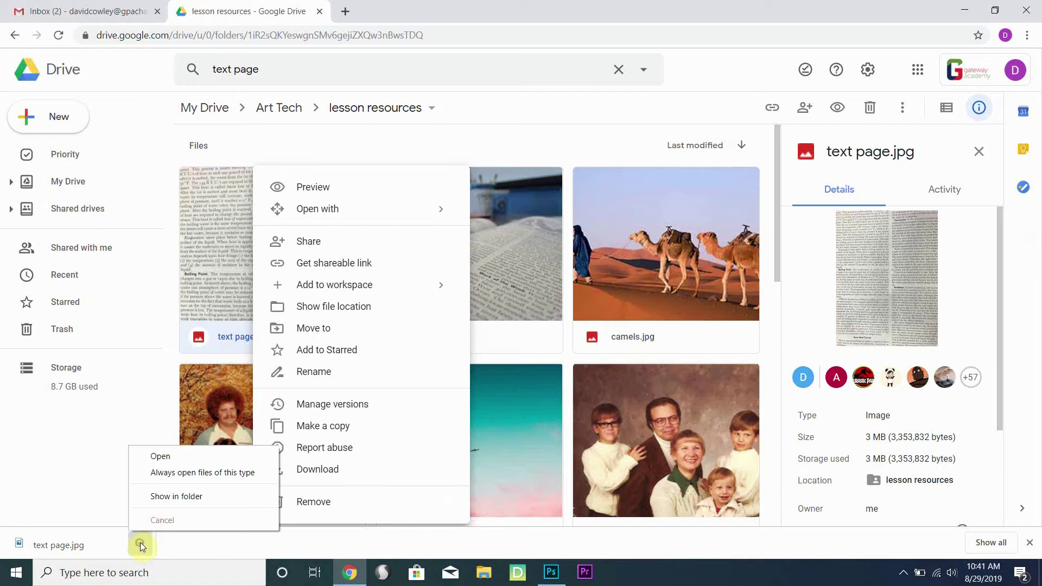
click(163, 496)
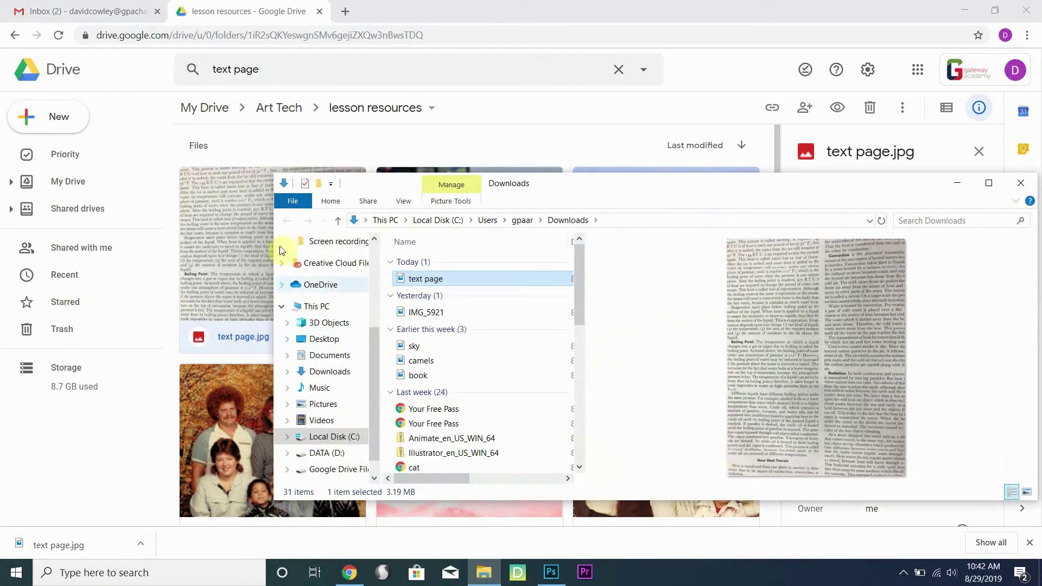
click(340, 376)
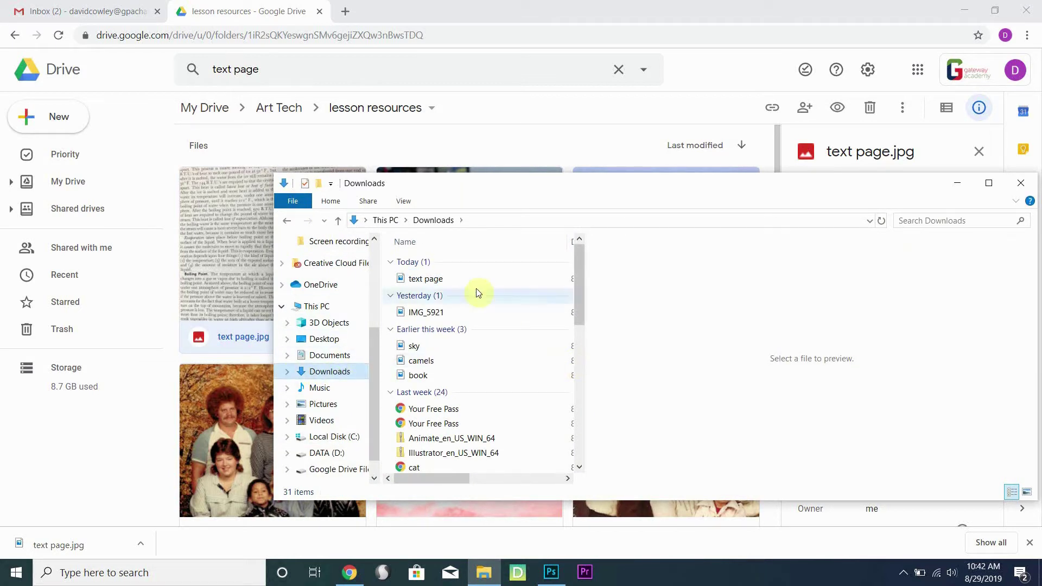
click(450, 279)
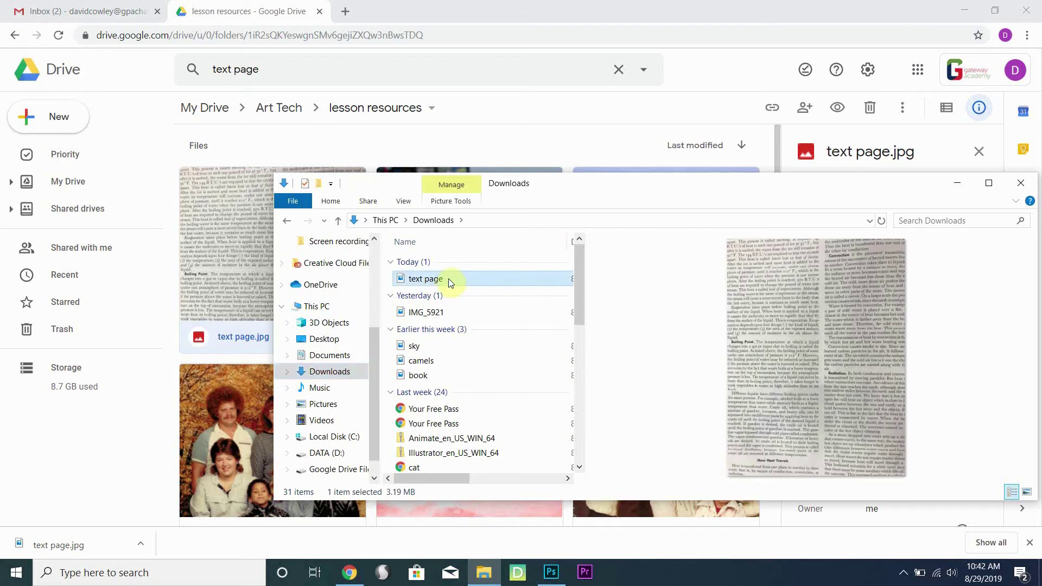
Step: Place the text page image into the Camel book document in Photoshop and enlarge it proportionally to about 49.55%
drag(442, 281, 477, 282)
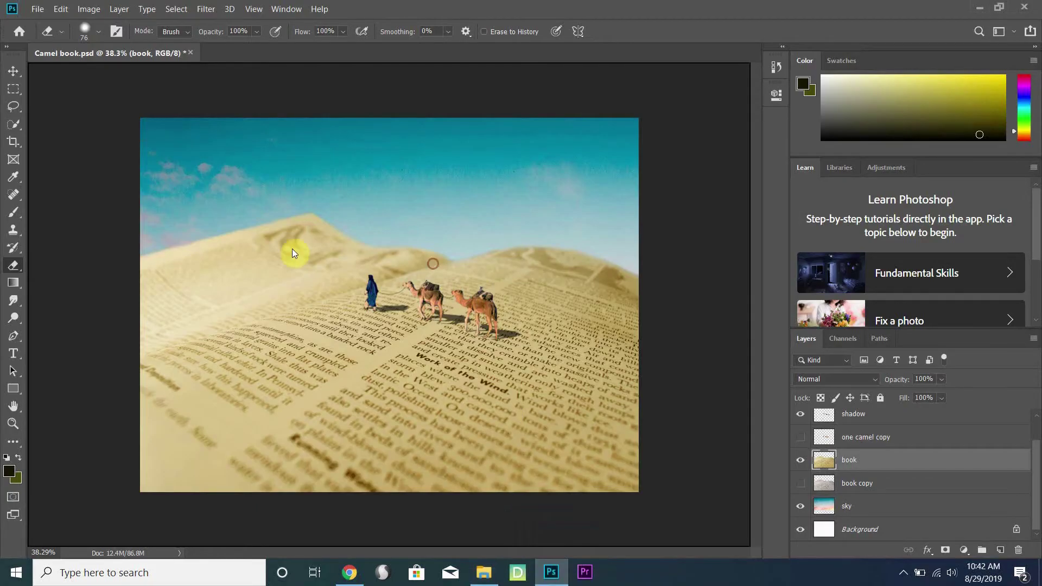
drag(293, 253, 294, 252)
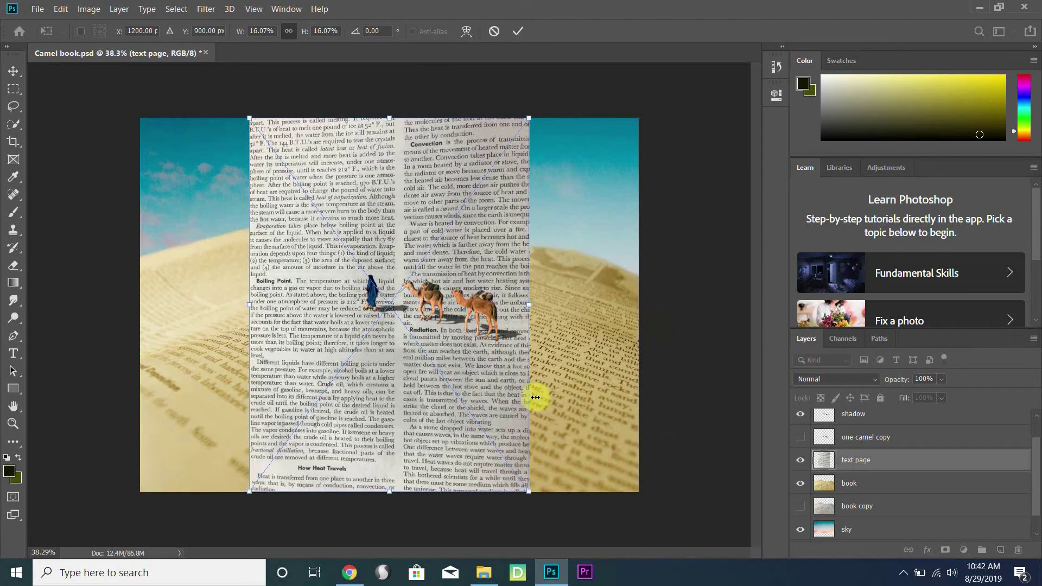
scroll(498, 363, down, 5)
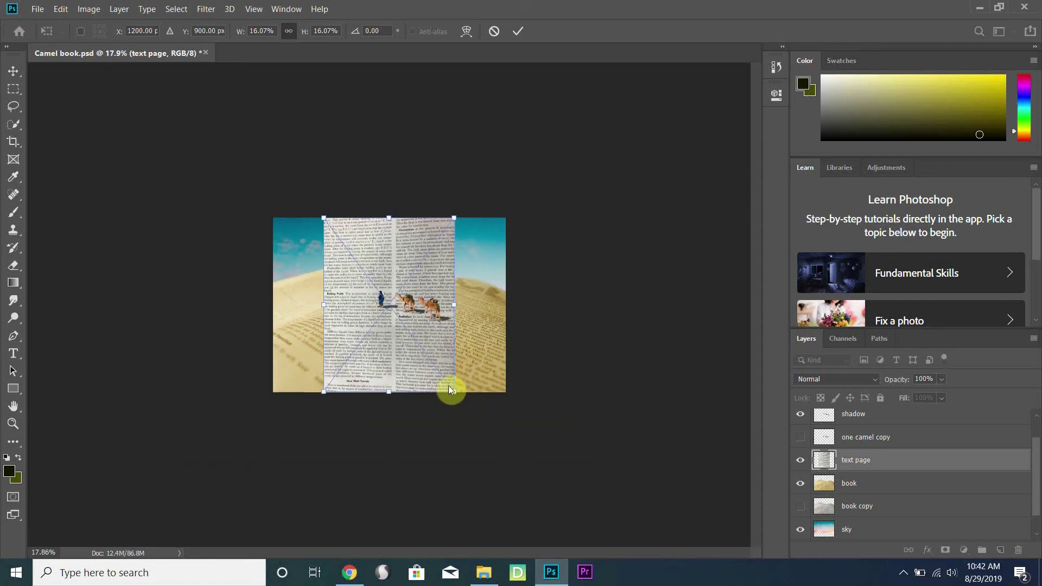
drag(454, 391, 844, 538)
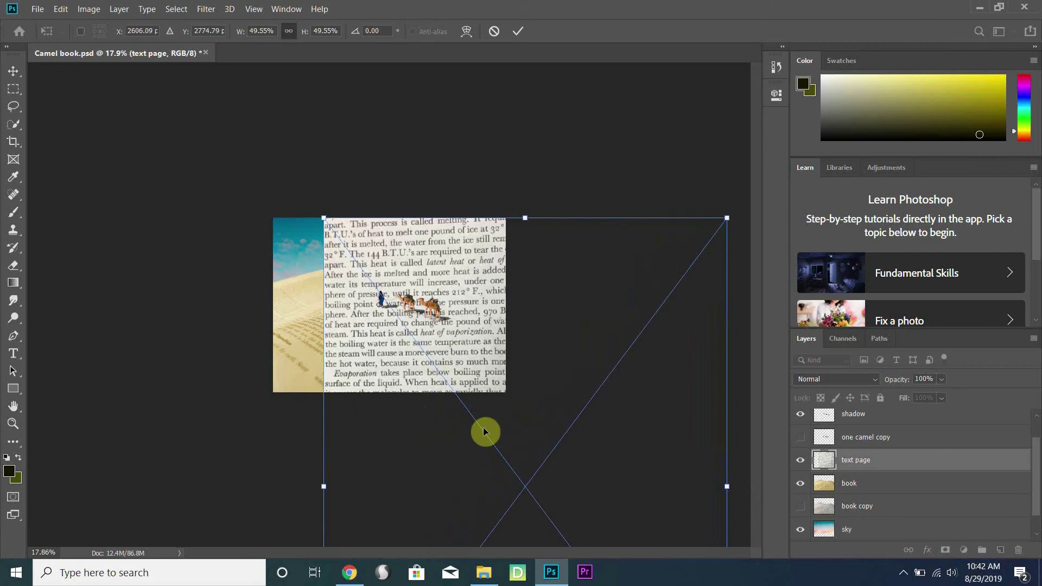
Step: Shift the text page over the canvas, rotate it to about -11.92° and enlarge it to about 52.41%
drag(483, 431, 442, 378)
drag(272, 163, 235, 226)
drag(613, 432, 640, 398)
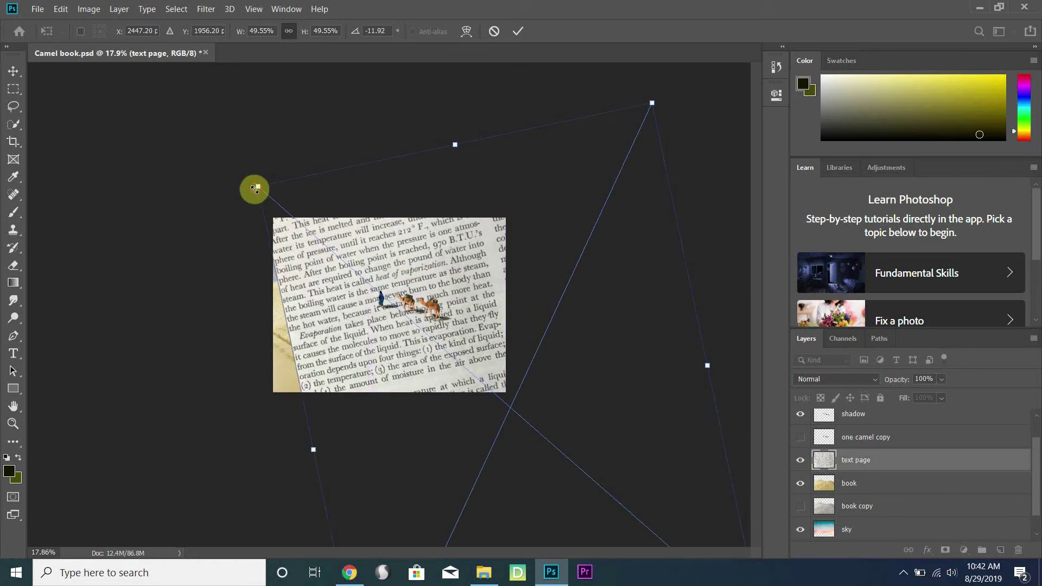
drag(251, 189, 244, 188)
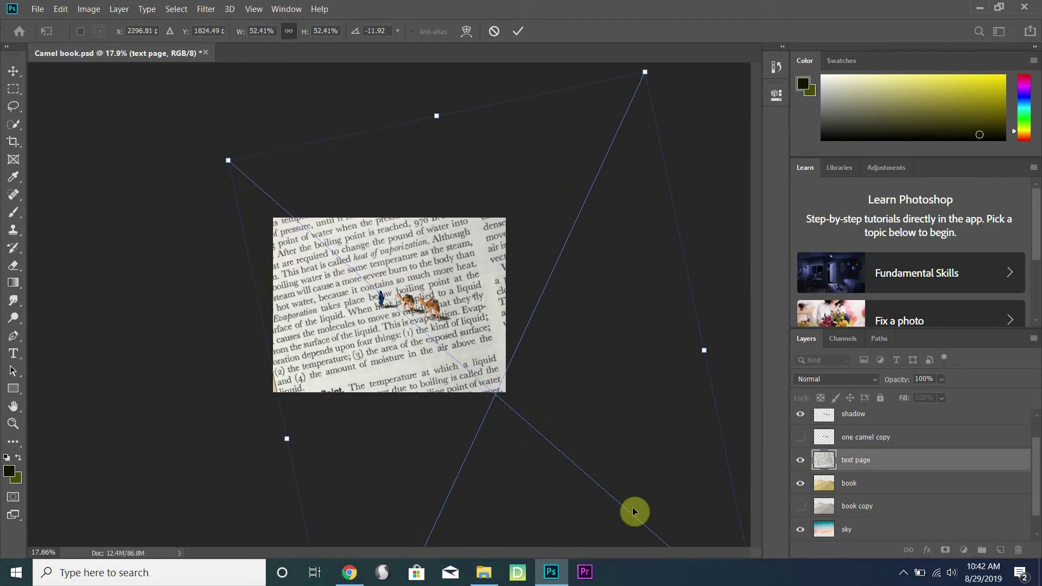
Step: Rotate the text page to about -35.87°, reposition it over the sky area and commit the placement
drag(632, 510, 658, 529)
drag(612, 457, 607, 400)
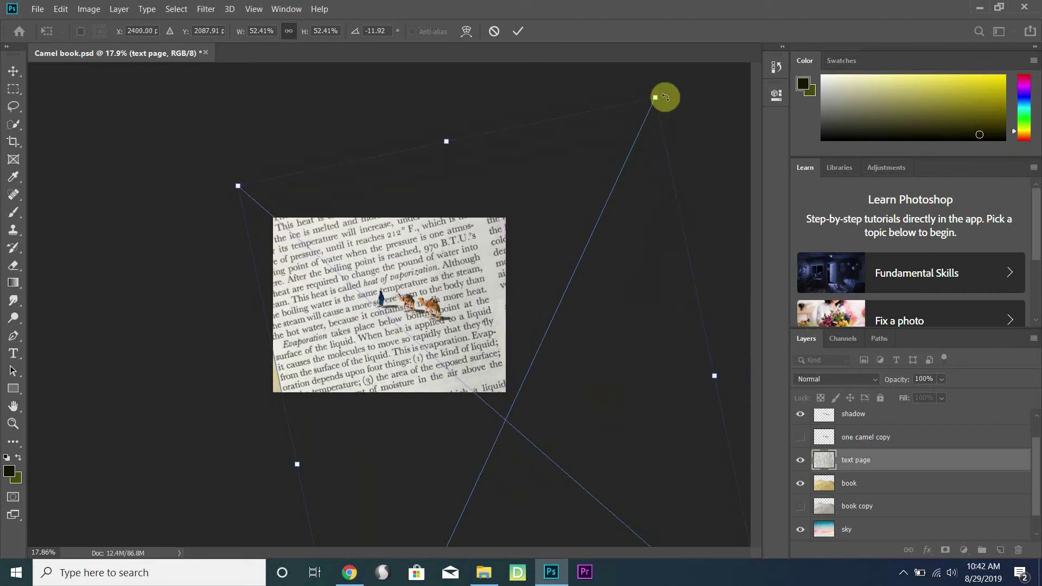
drag(663, 92, 746, 413)
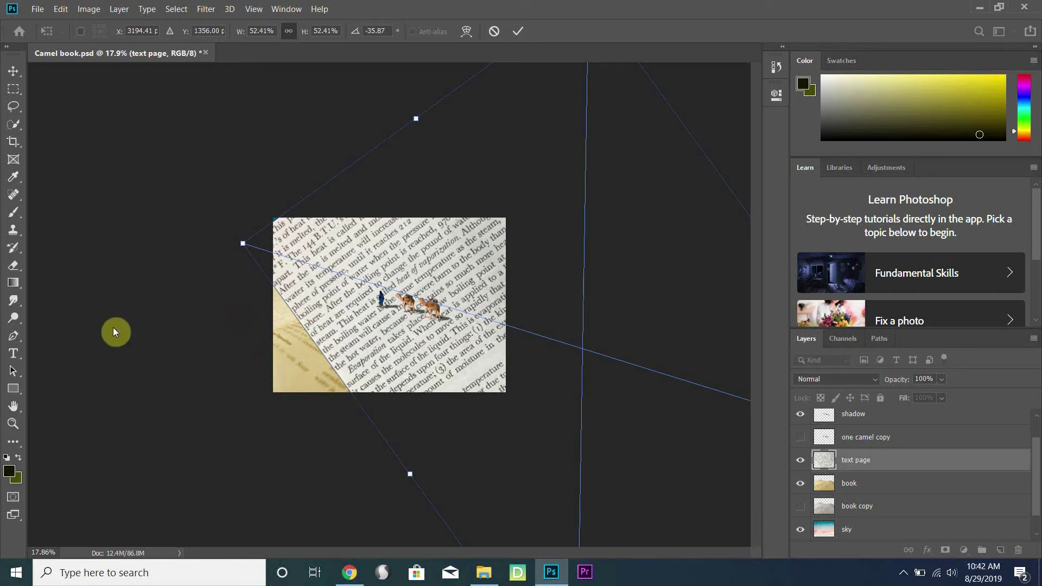
key(e)
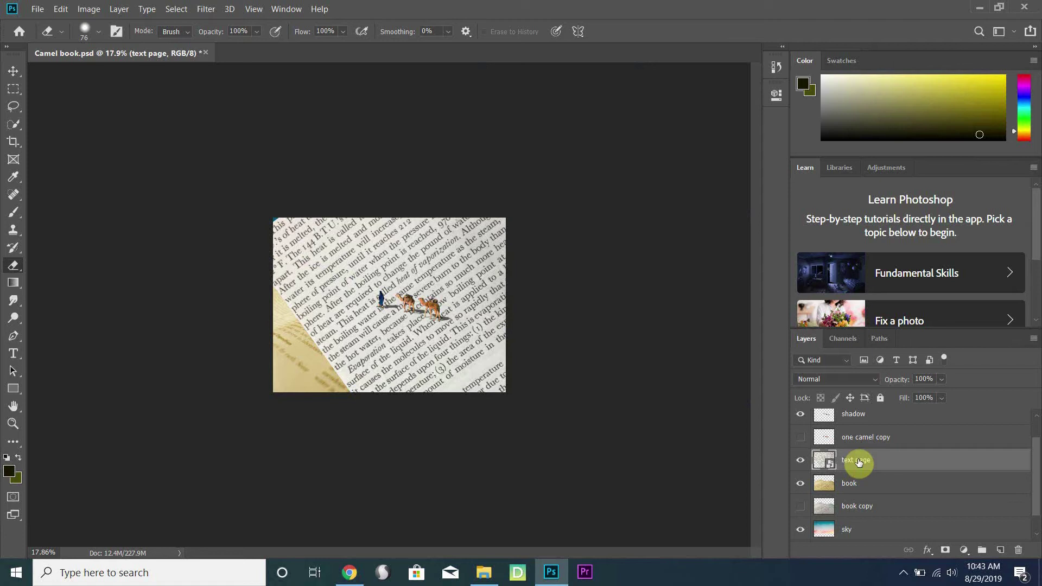
Step: Place the text page layer directly beneath the book layer and shift the page so it covers the whole sky
drag(860, 462, 872, 491)
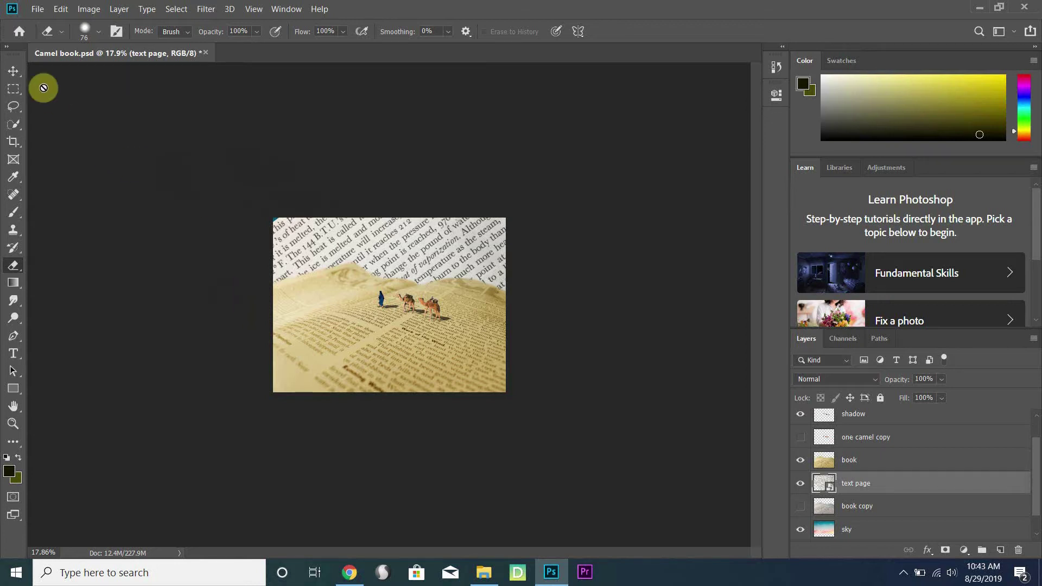
click(13, 70)
mouse_move(386, 255)
mouse_down()
mouse_move(560, 298)
mouse_move(485, 254)
mouse_move(489, 262)
mouse_up()
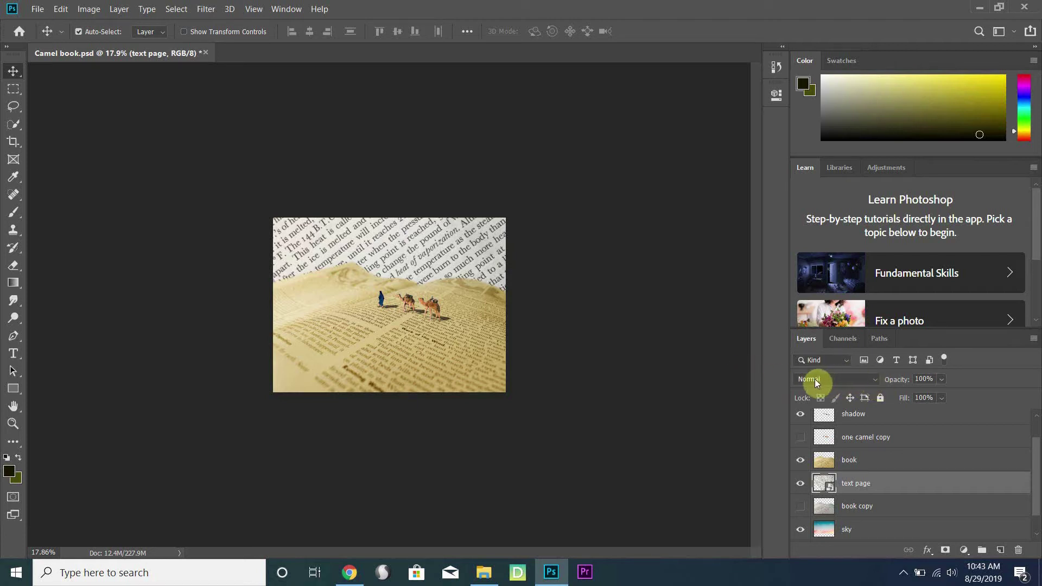
Step: Set the text page layer's blend mode to Soft Light
click(851, 460)
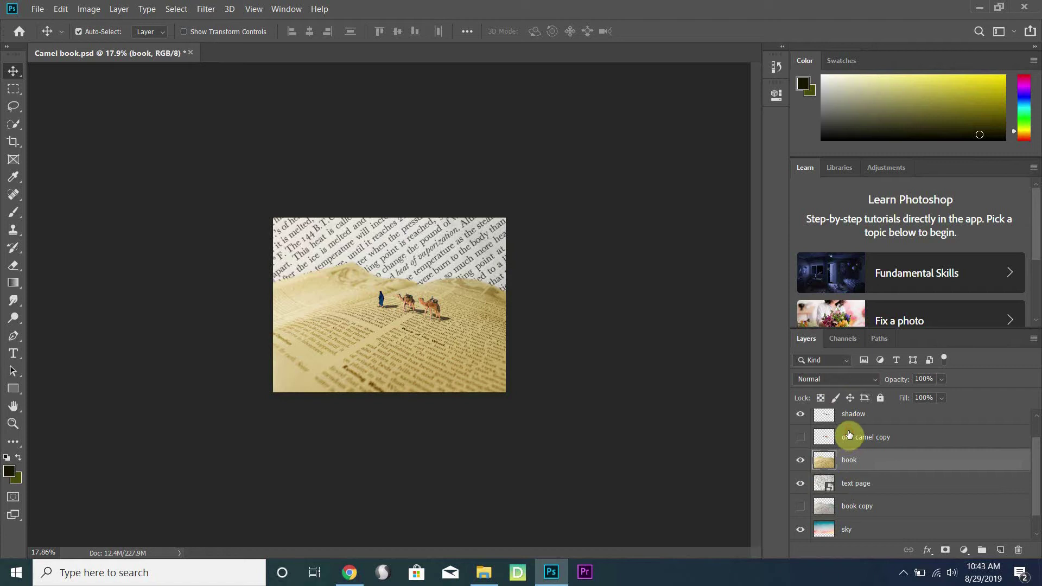
click(849, 434)
click(857, 485)
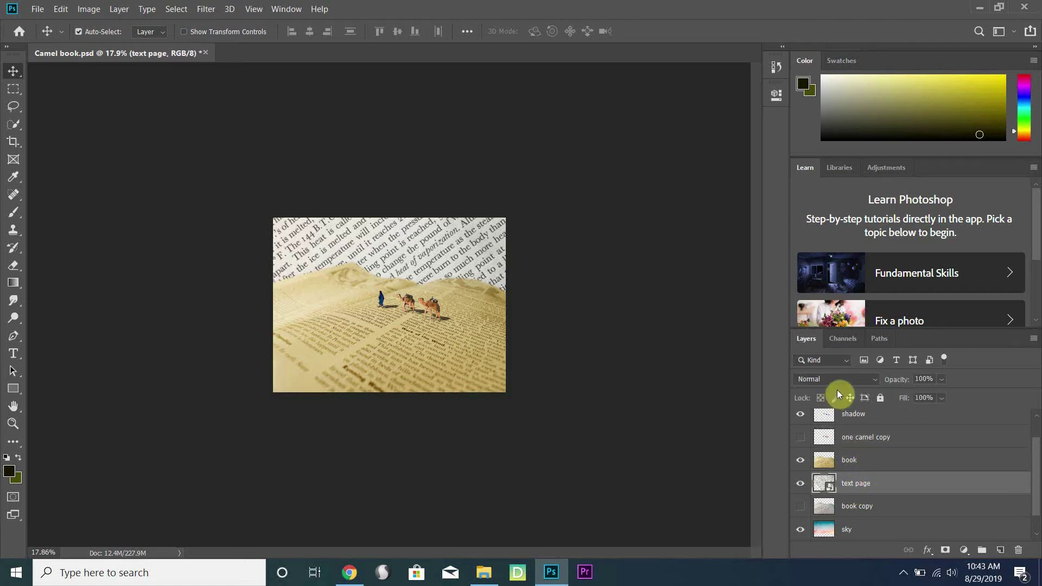
click(874, 381)
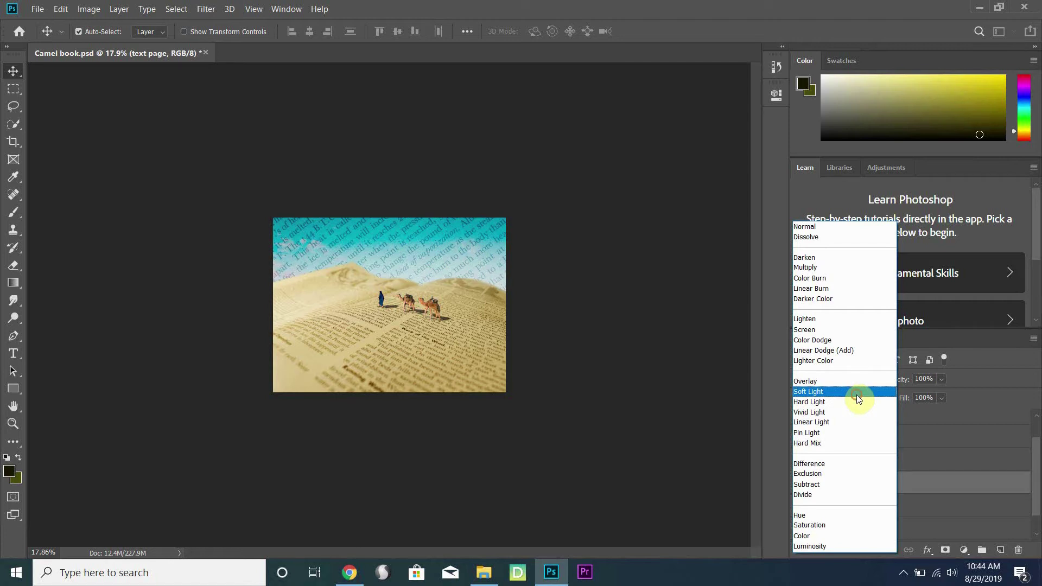
click(858, 398)
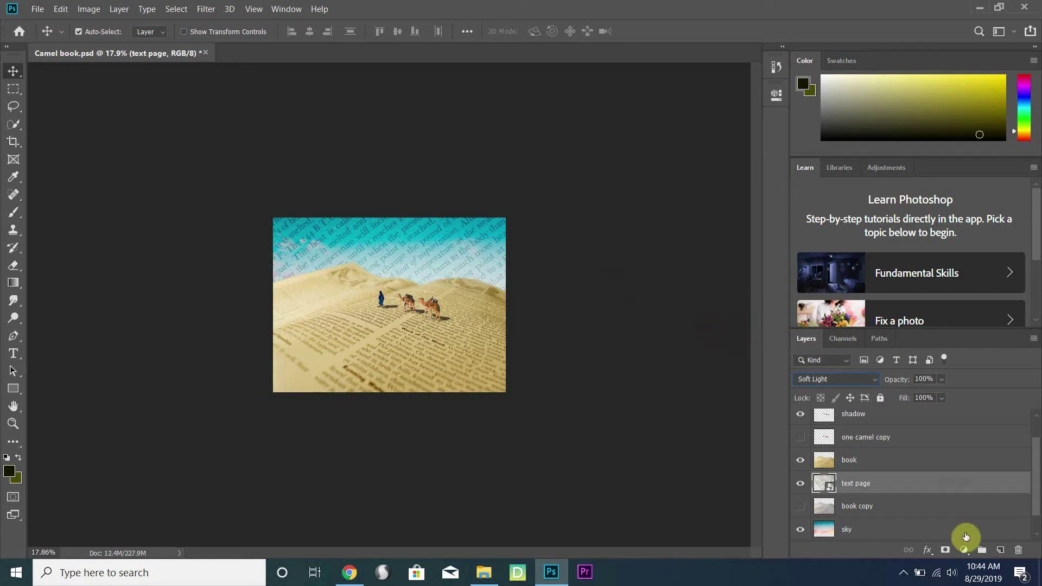
Step: Add a layer mask to the text page layer and activate the Gradient tool
click(945, 552)
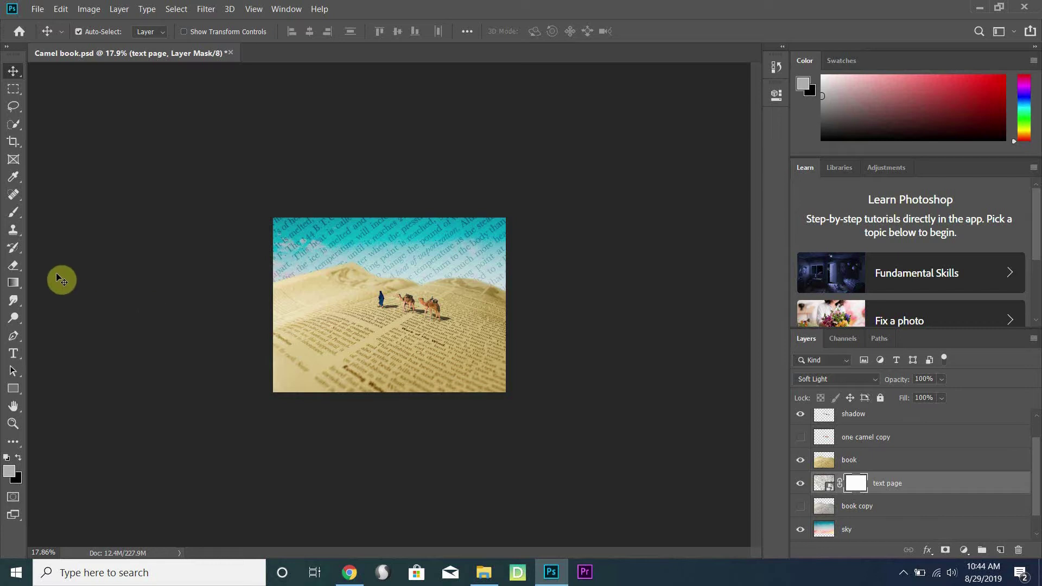
click(15, 281)
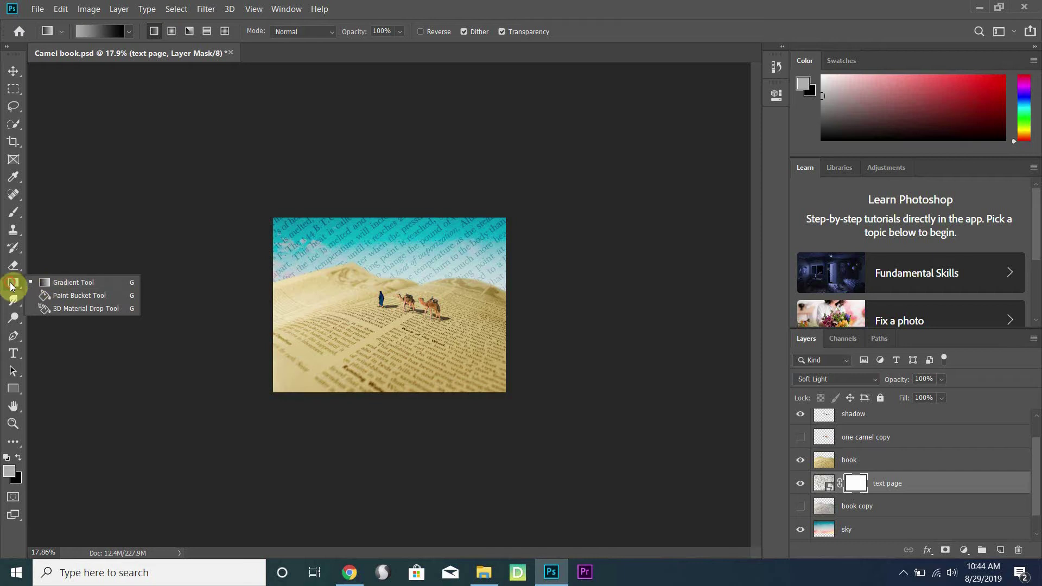
click(18, 285)
click(19, 284)
click(31, 292)
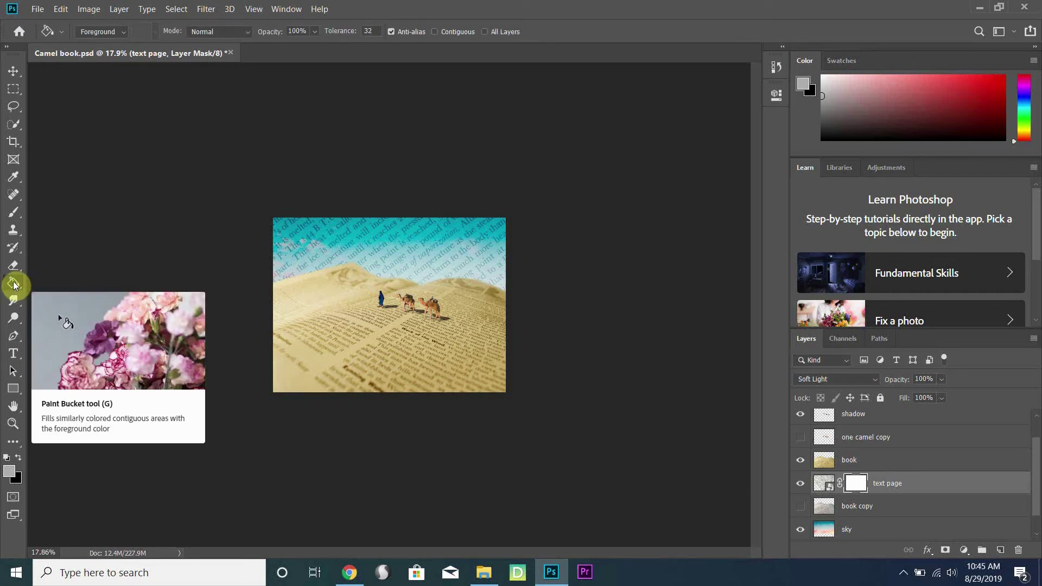
click(16, 287)
click(61, 283)
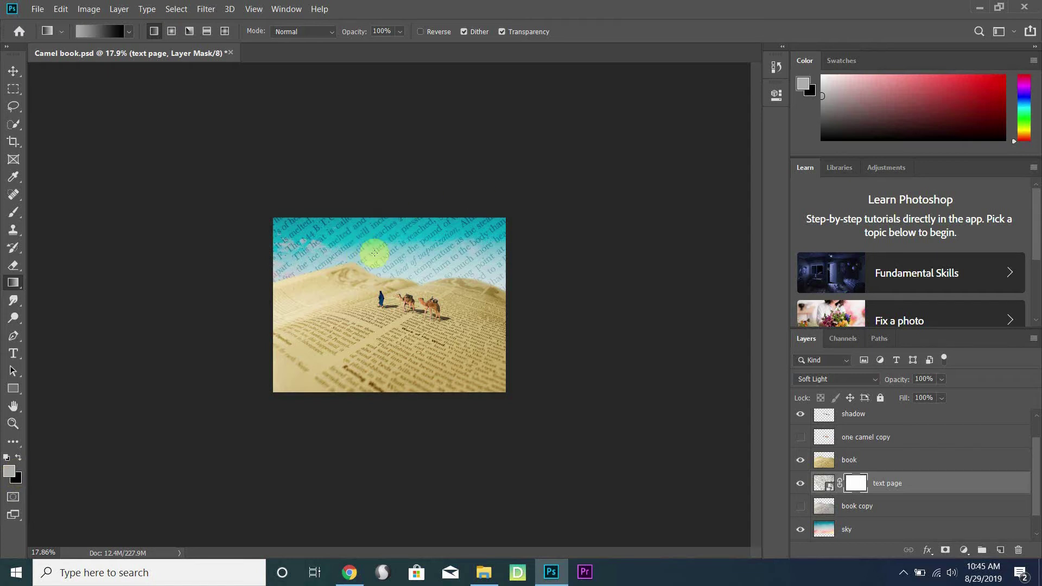
click(10, 469)
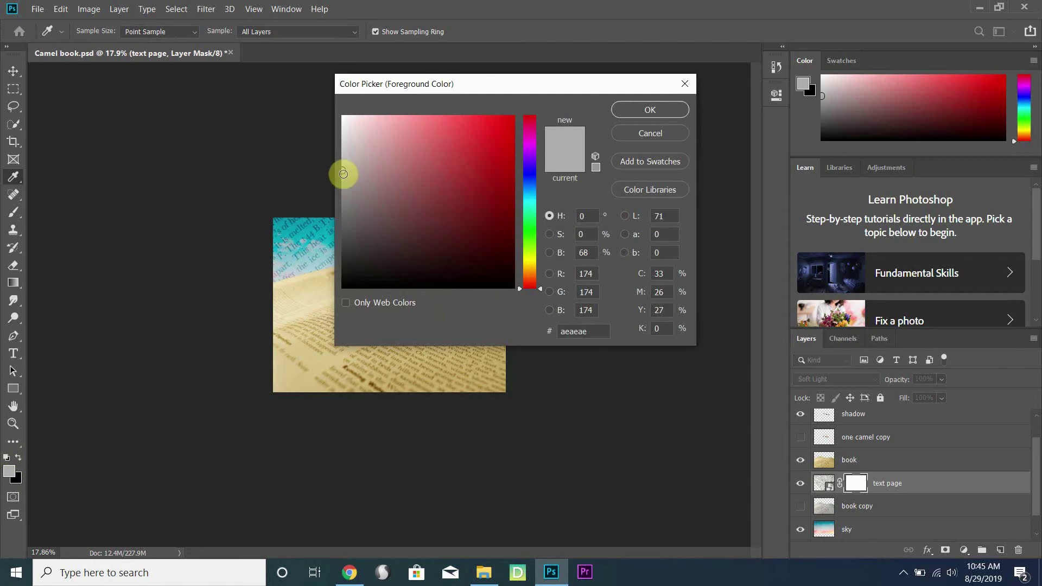
click(343, 171)
click(641, 134)
click(652, 110)
key(g)
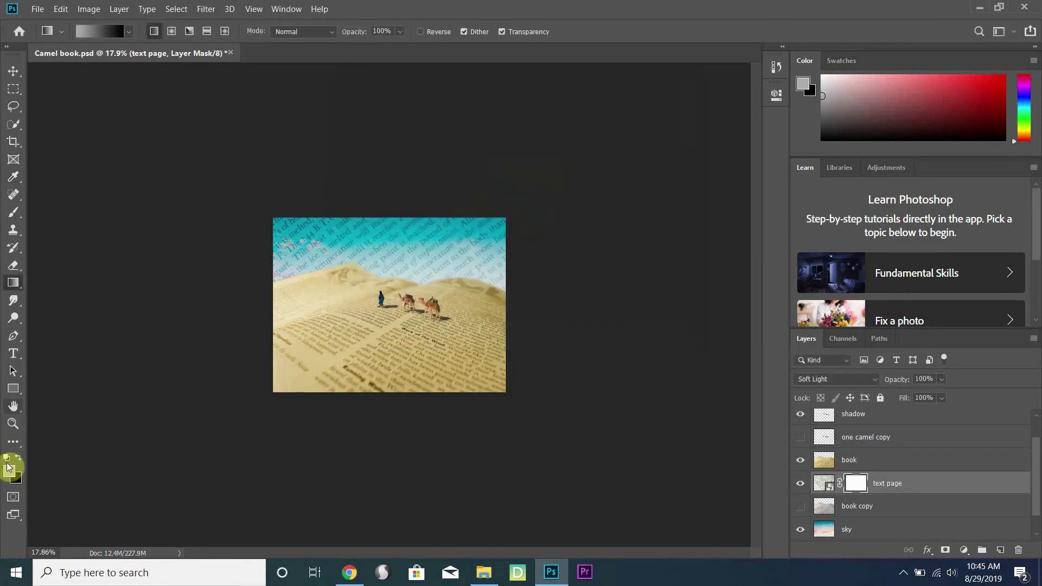
Step: Set the foreground color to the light gray b7b7b7 for the mask gradient
click(18, 458)
key(x)
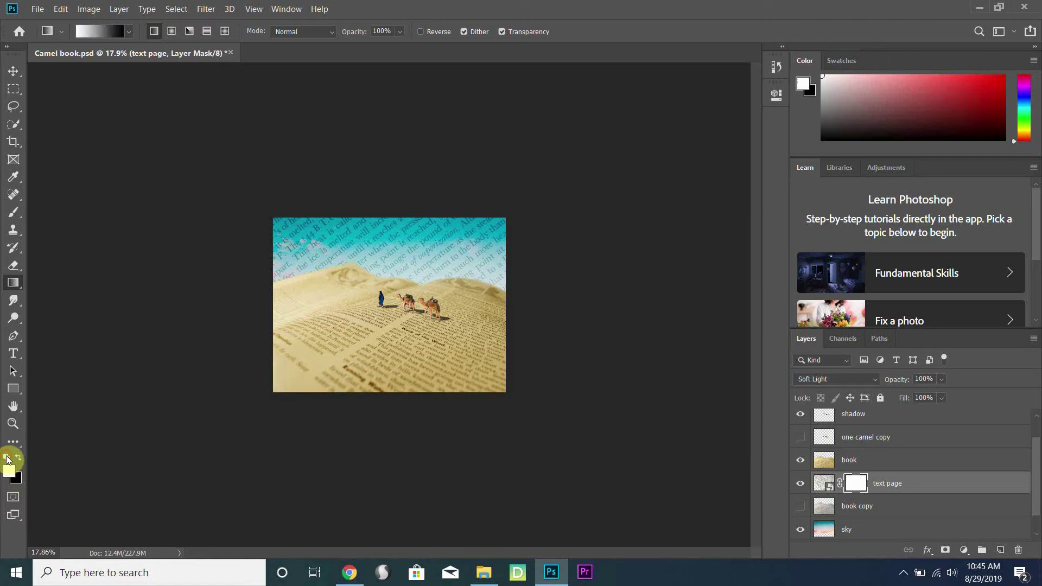
click(9, 474)
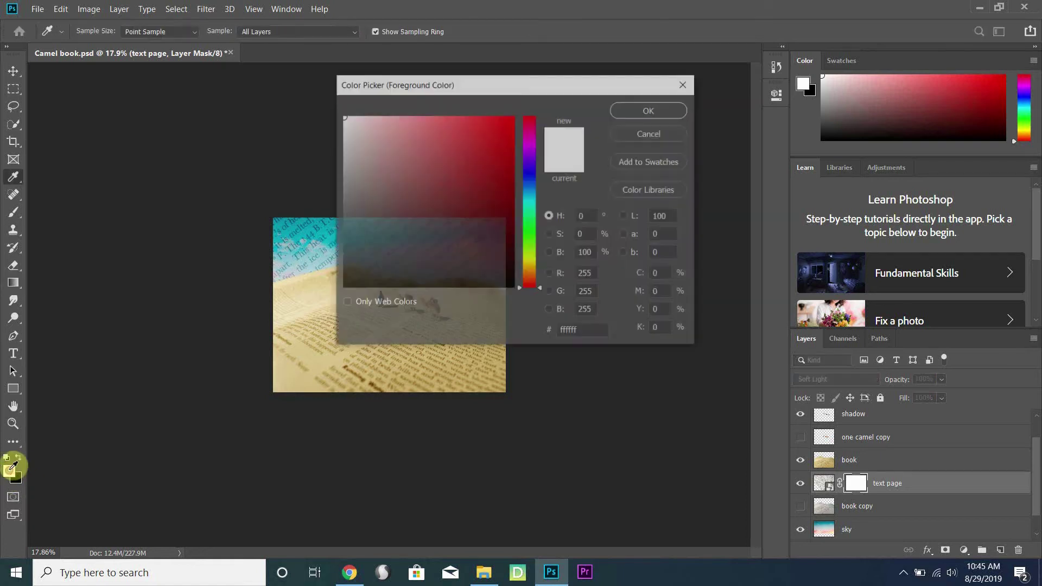
click(341, 176)
drag(341, 177, 333, 164)
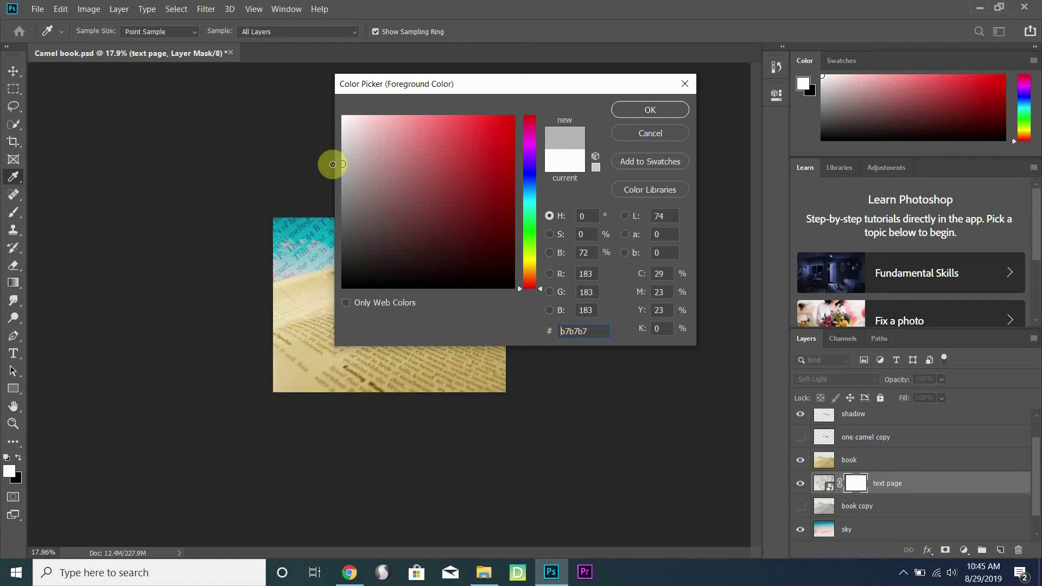
click(638, 110)
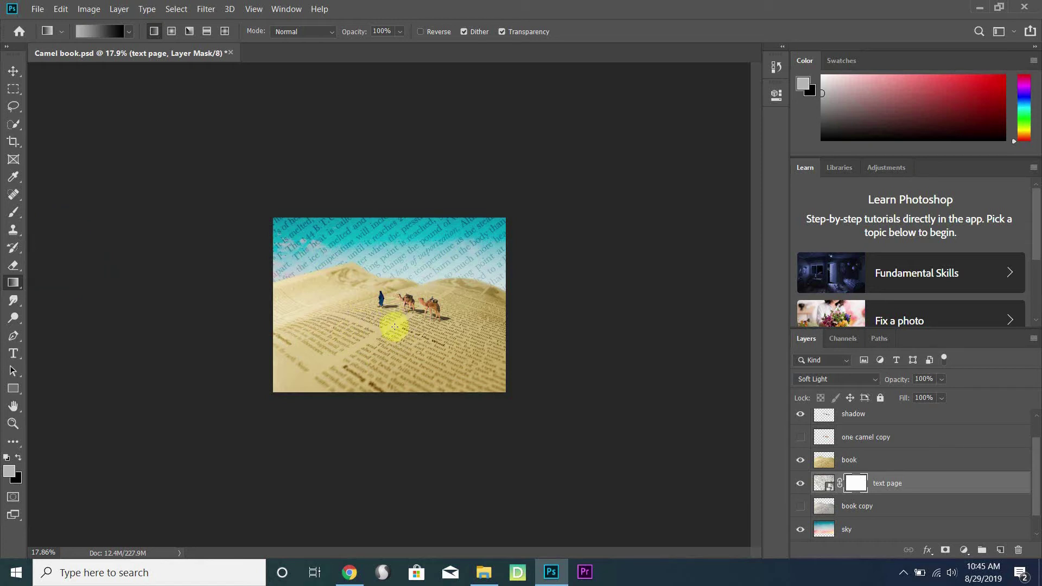
Step: Draw a vertical gradient on the text page layer's mask so the text fades from the top of the sky down toward the dunes
drag(393, 324, 393, 169)
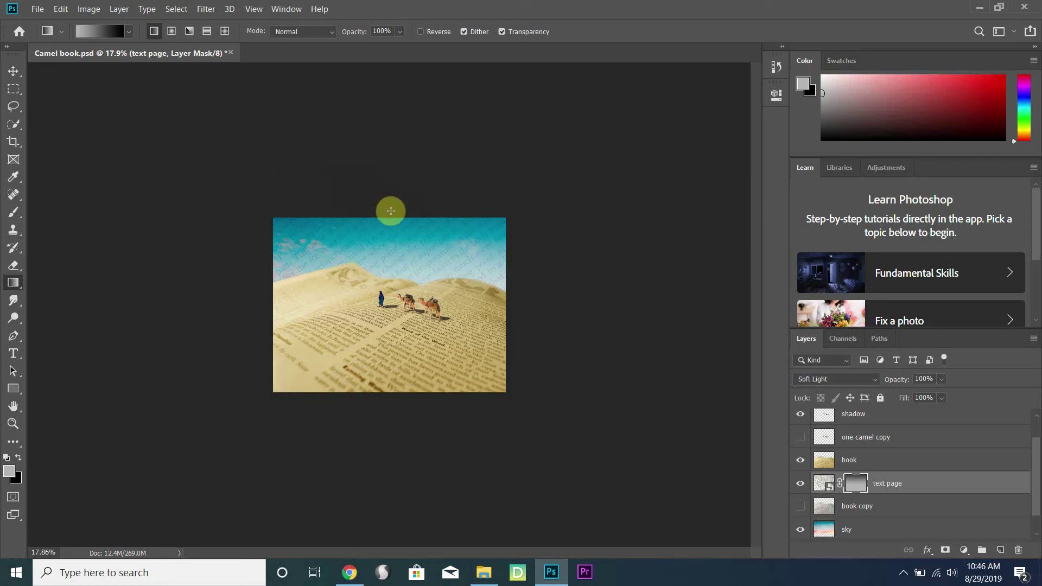
drag(390, 210, 390, 298)
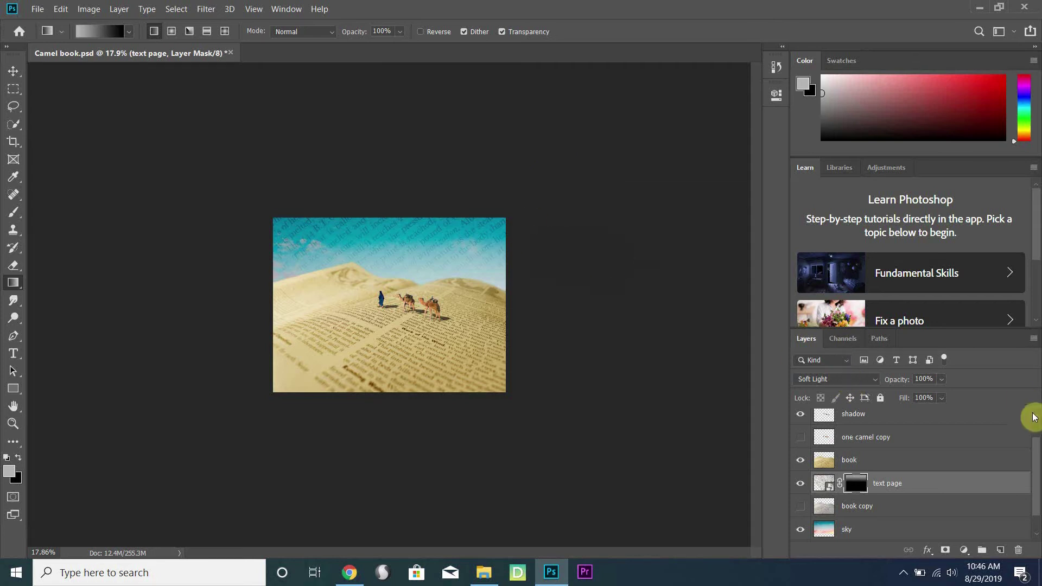
Step: Lower the text page layer's opacity to 41% and save the document
click(940, 380)
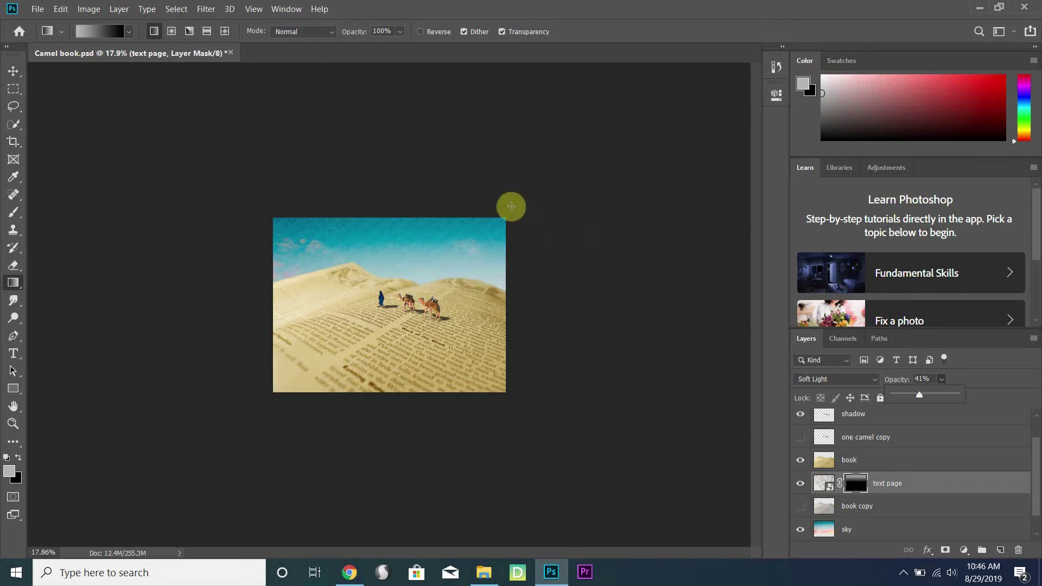
scroll(458, 231, up, 3)
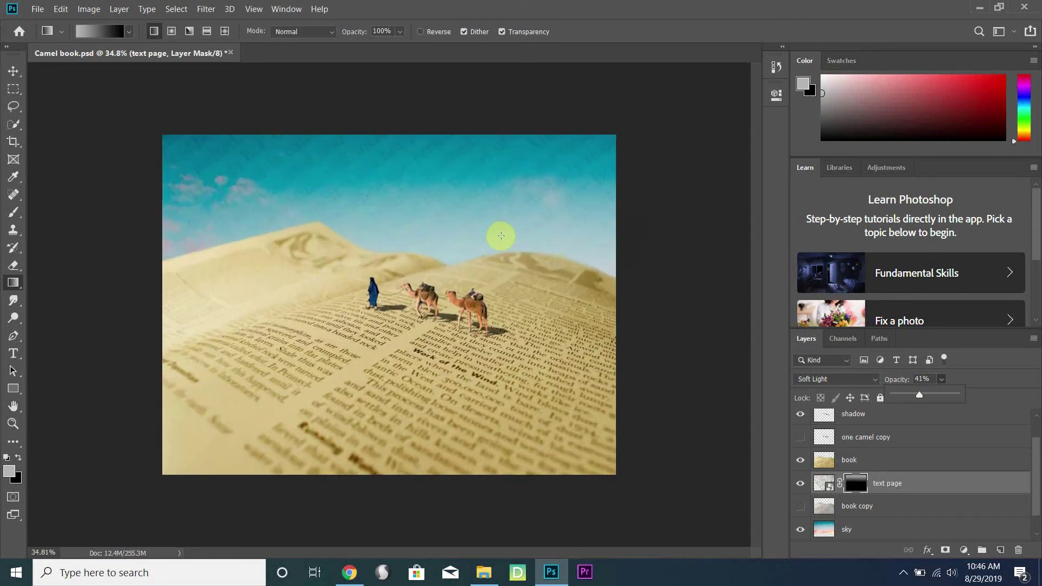
drag(524, 222, 561, 235)
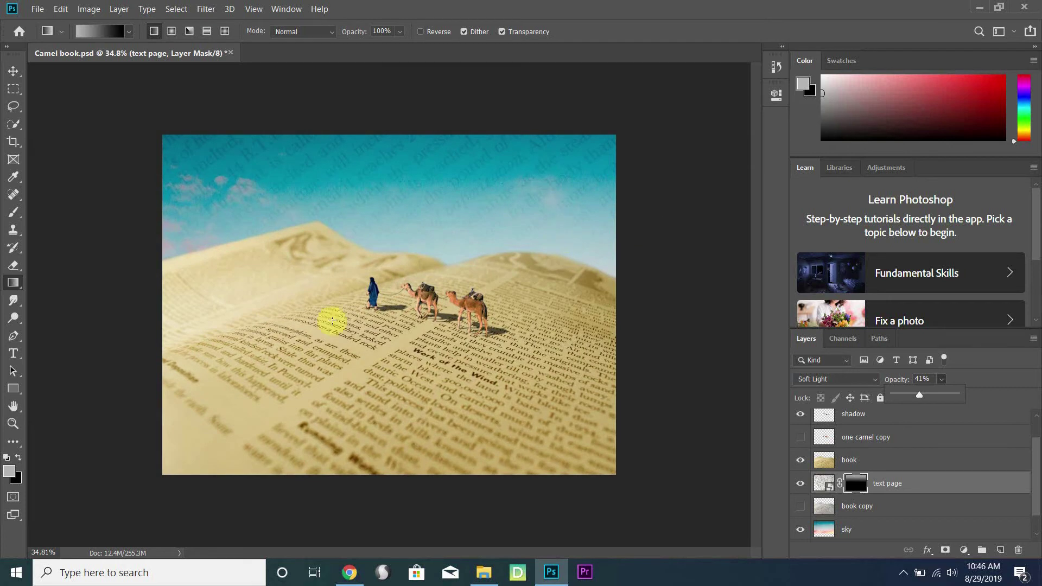
click(41, 9)
click(106, 140)
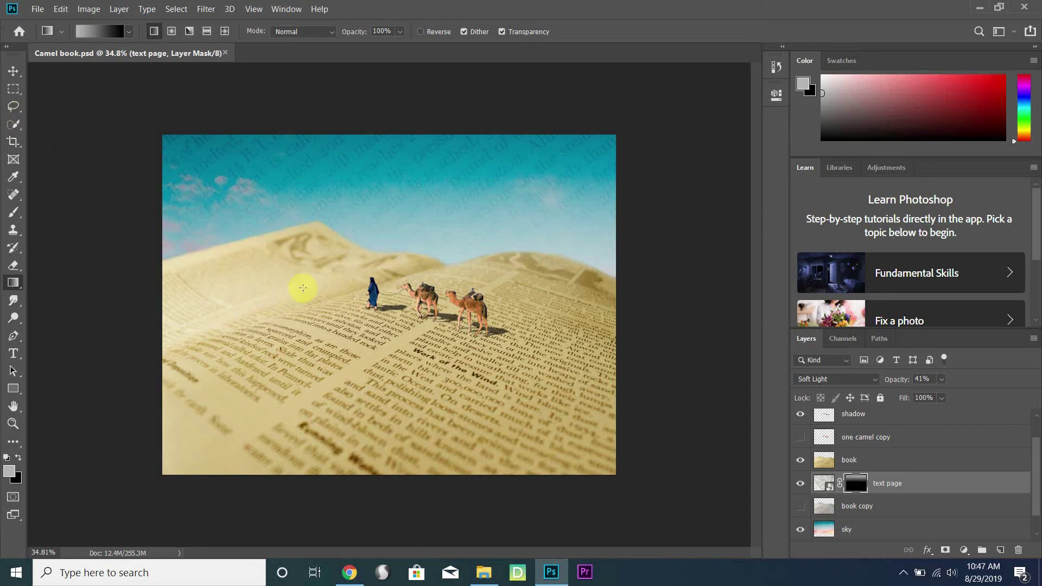
Step: Switch to the Polygonal Lasso tool
click(18, 95)
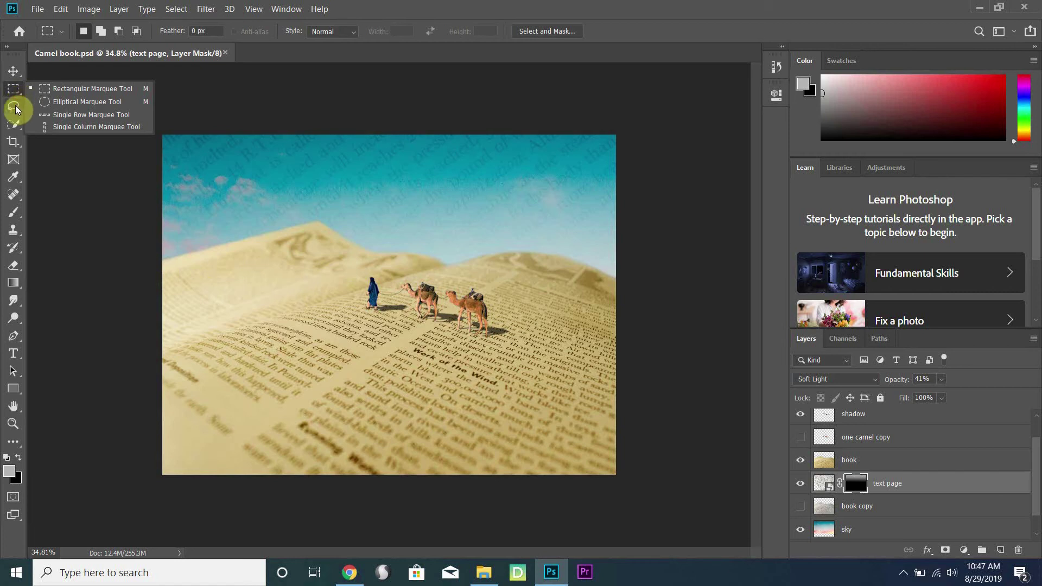
click(16, 108)
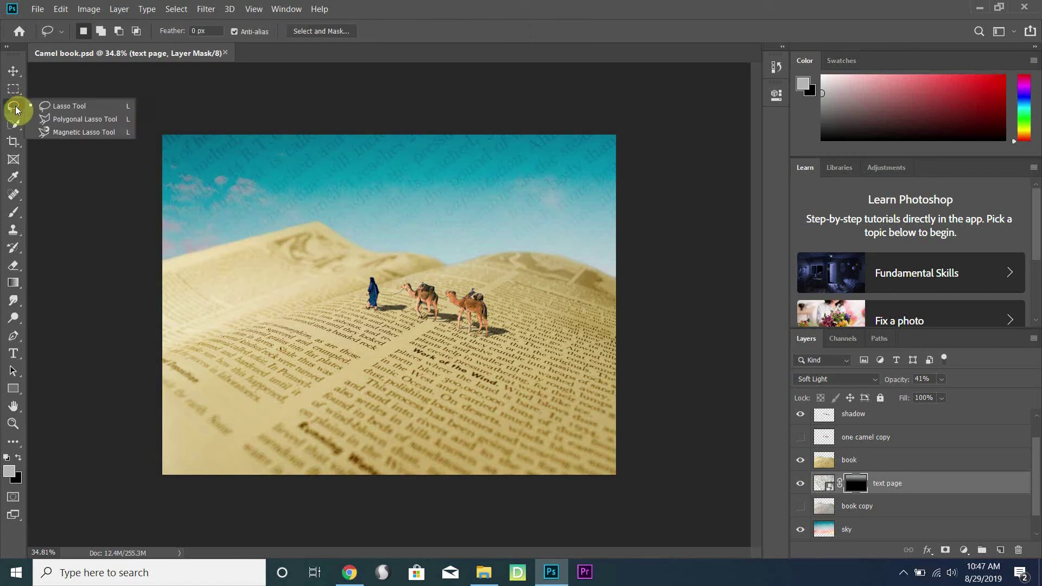
click(56, 120)
click(56, 119)
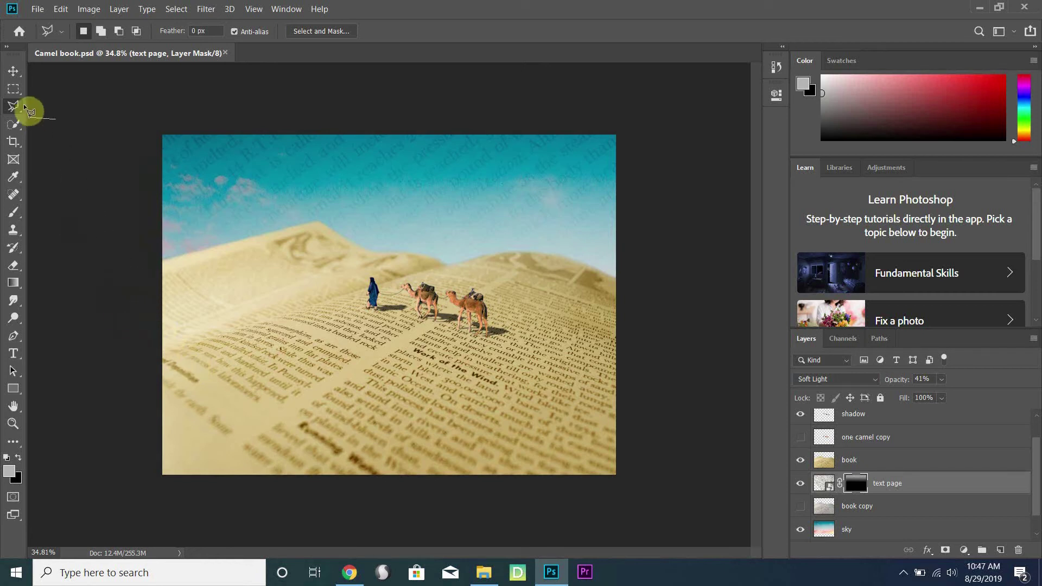
double_click(73, 153)
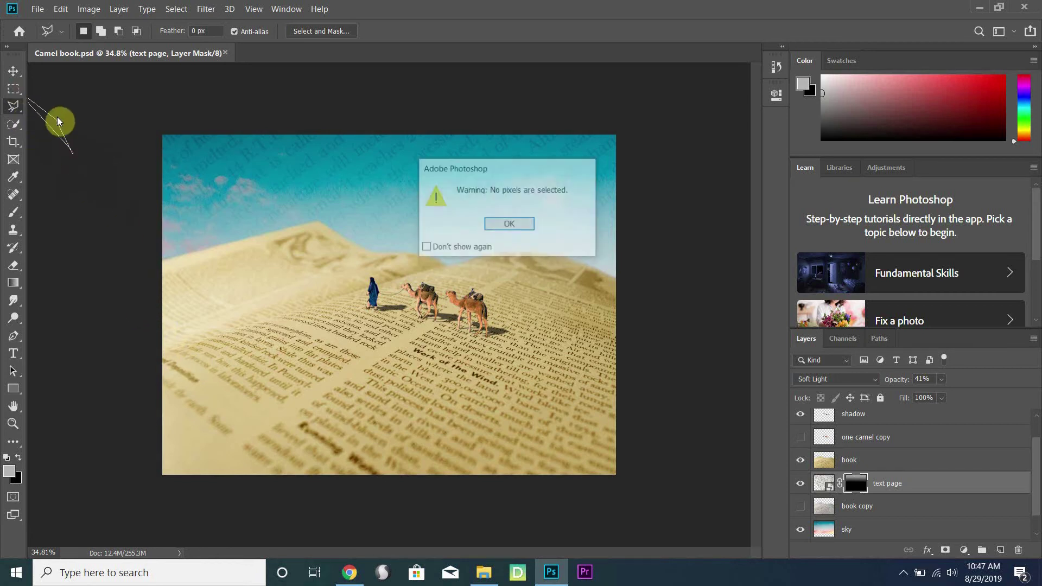
click(529, 228)
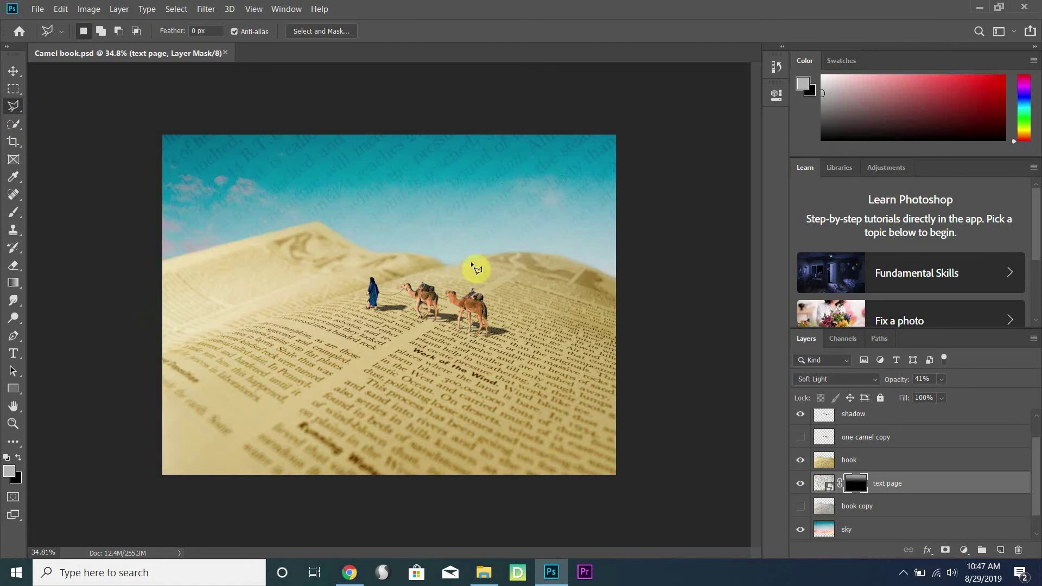
Step: Select the left dune with the Polygonal Lasso, following its lower edge to the central dip and closing the outline around its crest
click(160, 352)
click(448, 265)
drag(367, 248, 313, 205)
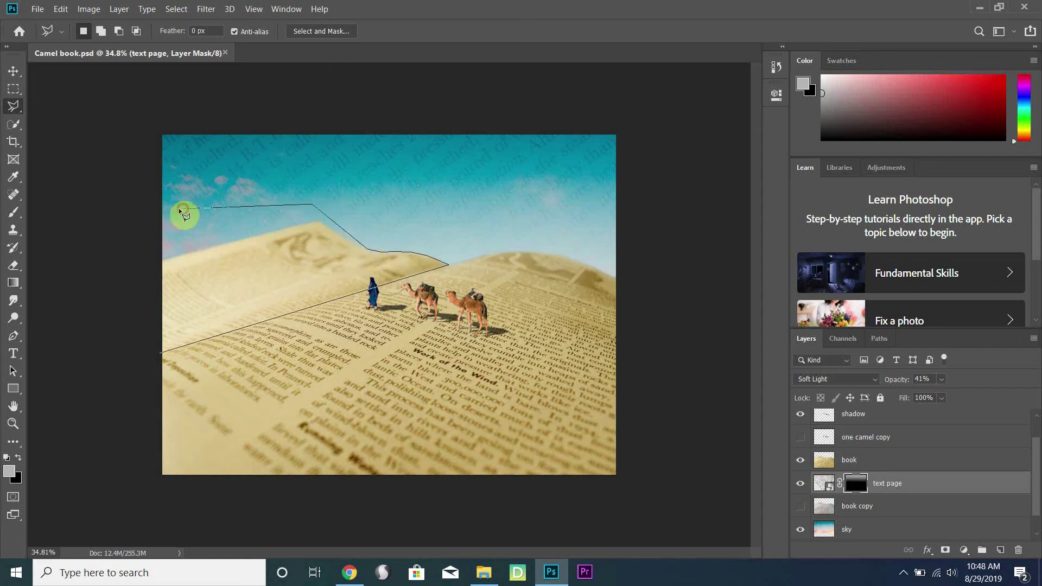
double_click(122, 351)
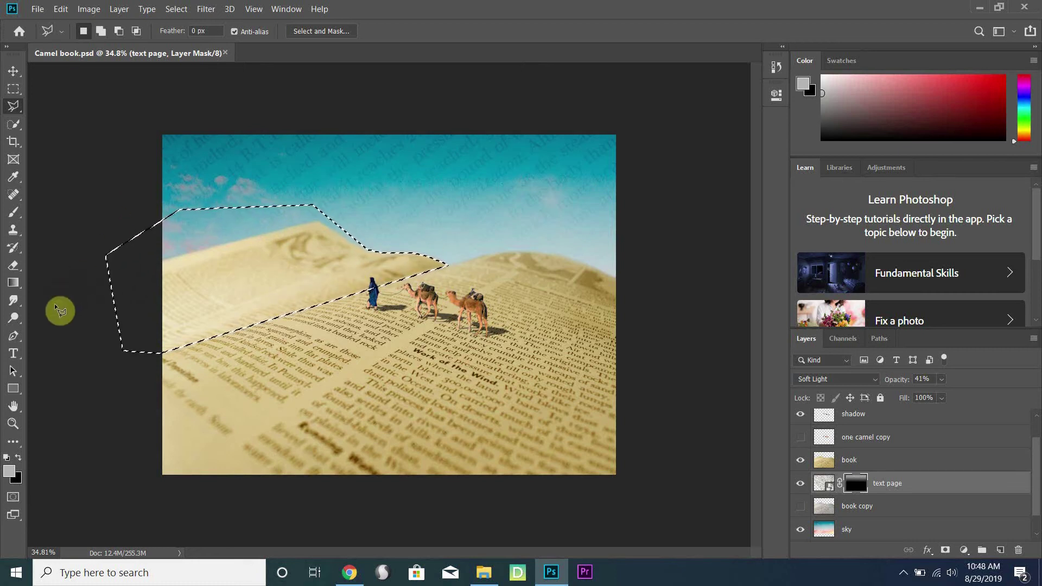
Step: Activate the Burn tool and enlarge its brush to 200 px
click(19, 318)
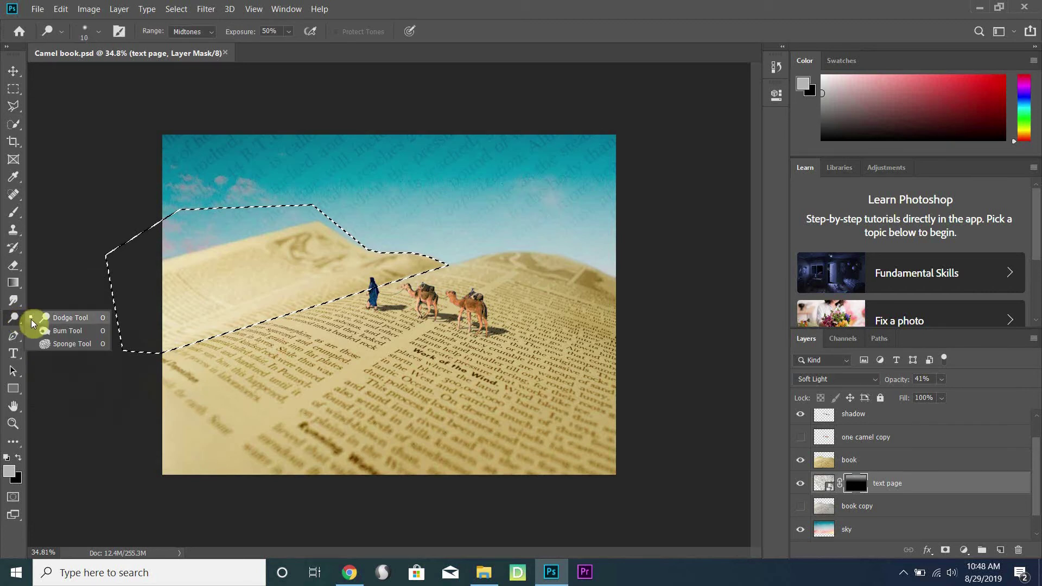
click(73, 330)
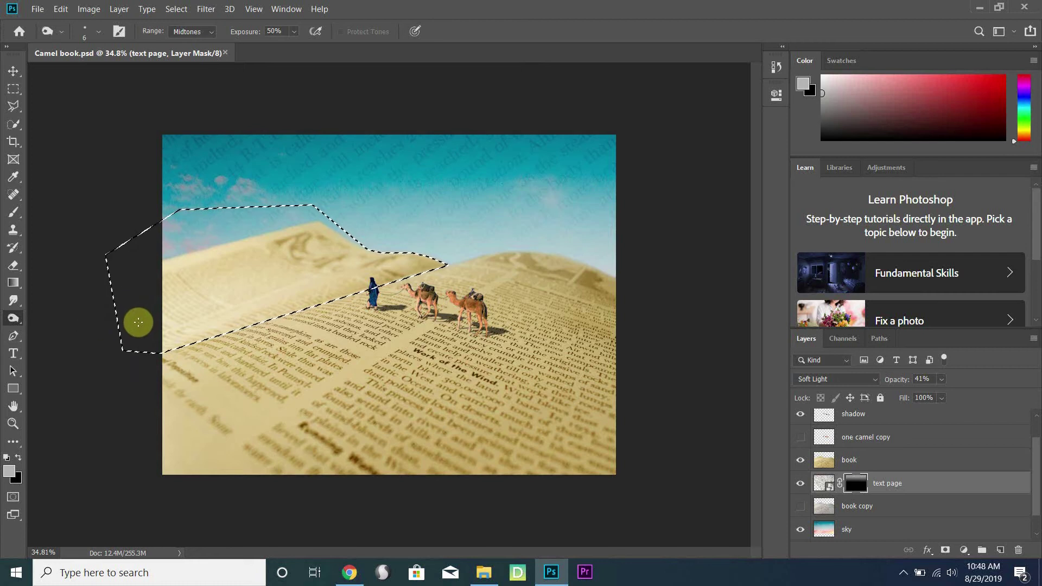
mouse_move(135, 326)
mouse_down()
mouse_move(181, 333)
mouse_move(305, 289)
mouse_move(305, 278)
mouse_up()
key(bracketright)
key(bracketright)
key(bracketright)
key(bracketright)
key(bracketright)
key(bracketright)
key(bracketright)
key(bracketright)
key(bracketright)
key(bracketright)
key(bracketright)
key(bracketright)
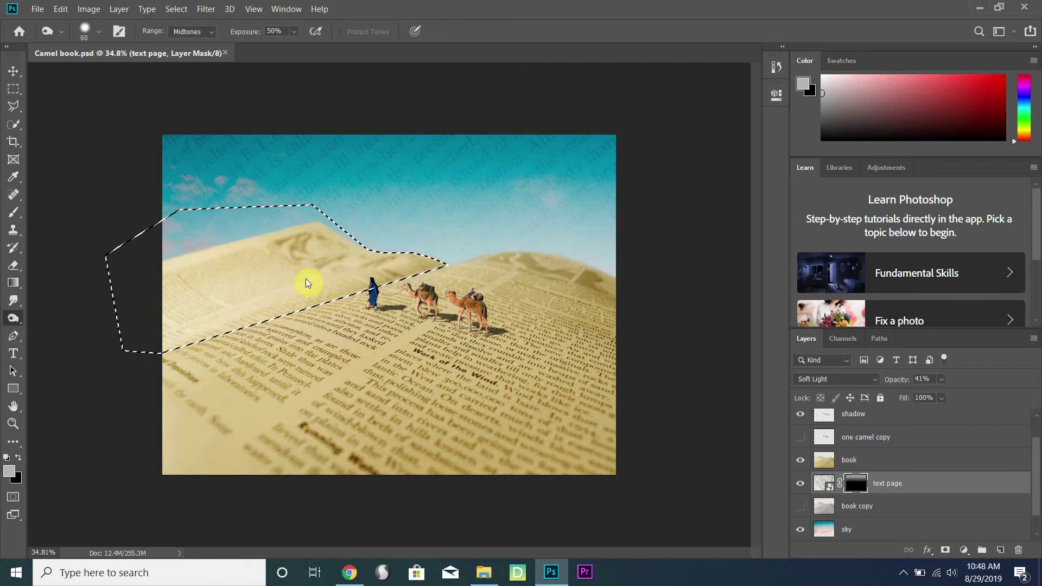
key(bracketright)
key(bracketright)
key(bracketright)
key(bracketright)
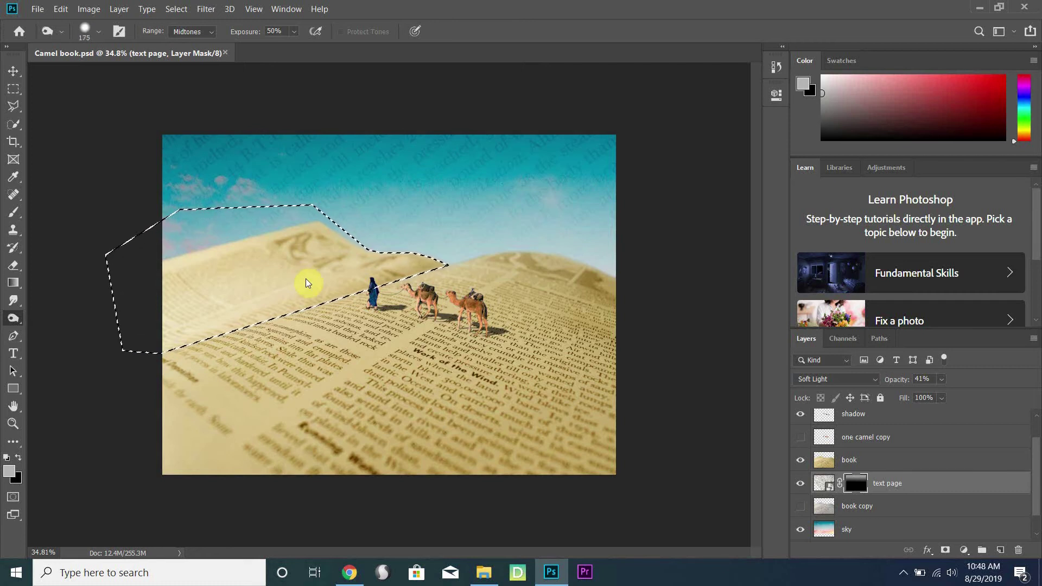
key(bracketright)
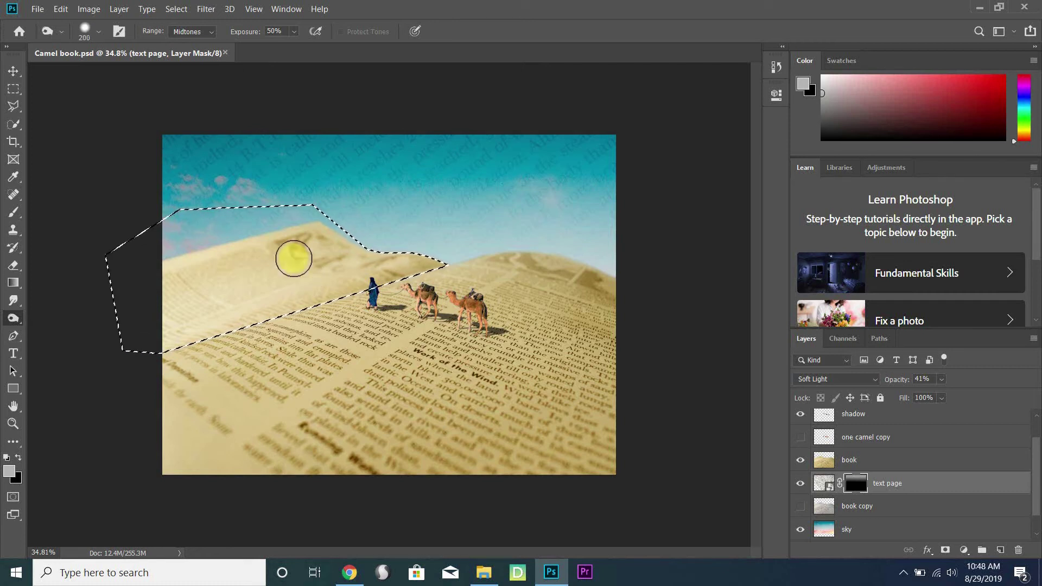
Step: Set the Burn brush hardness to 0% and try to darken the selected left dune with the text page mask still active
click(99, 32)
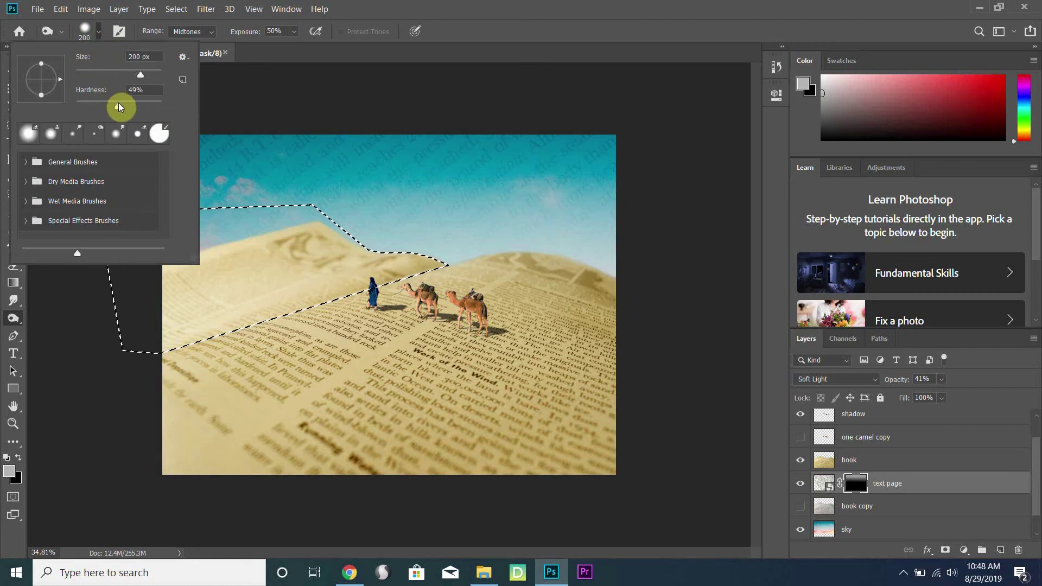
drag(121, 103, 73, 104)
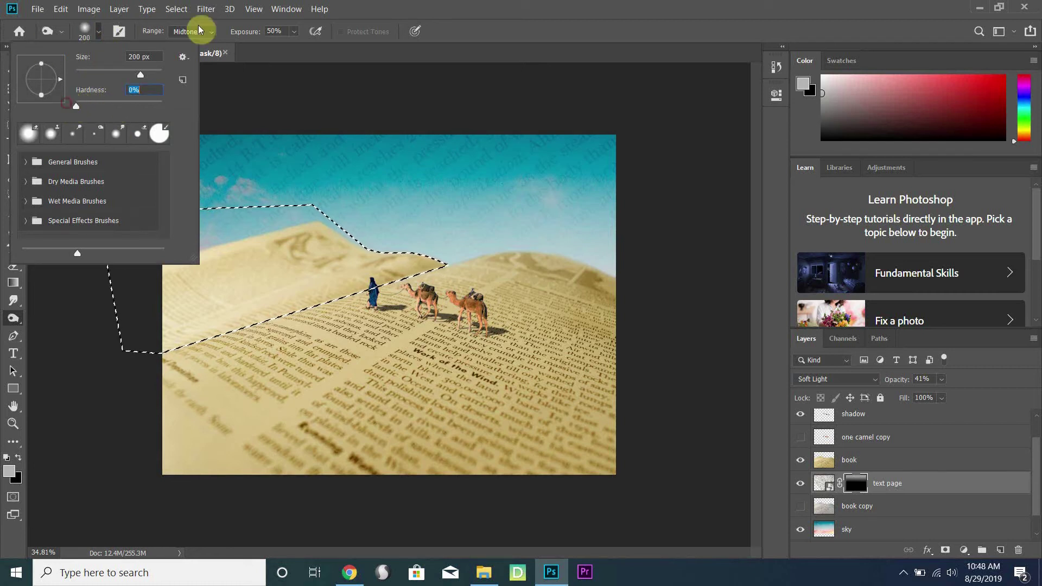
click(486, 17)
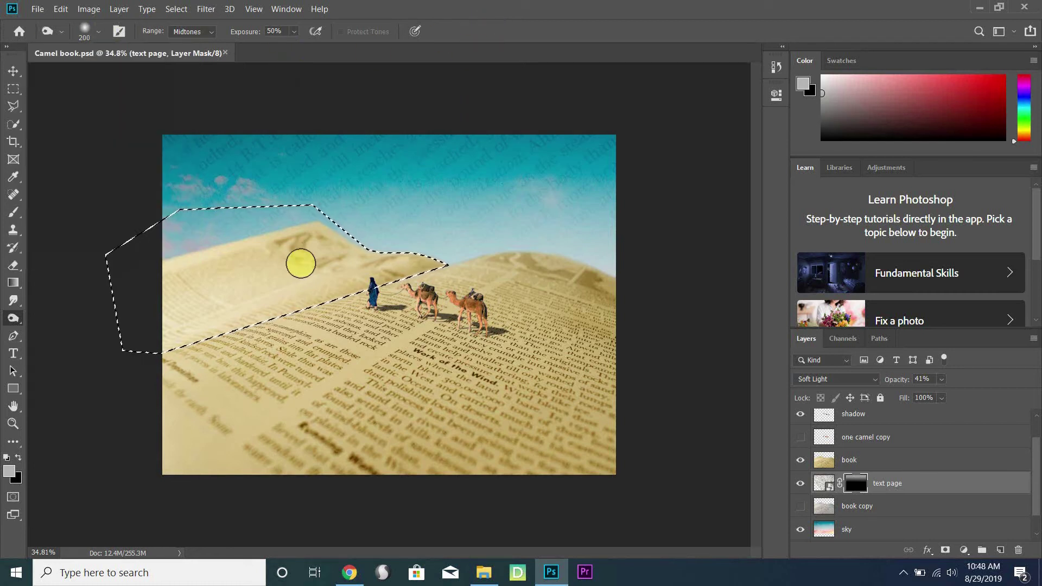
mouse_move(274, 279)
mouse_down()
mouse_move(229, 301)
mouse_move(166, 287)
mouse_up()
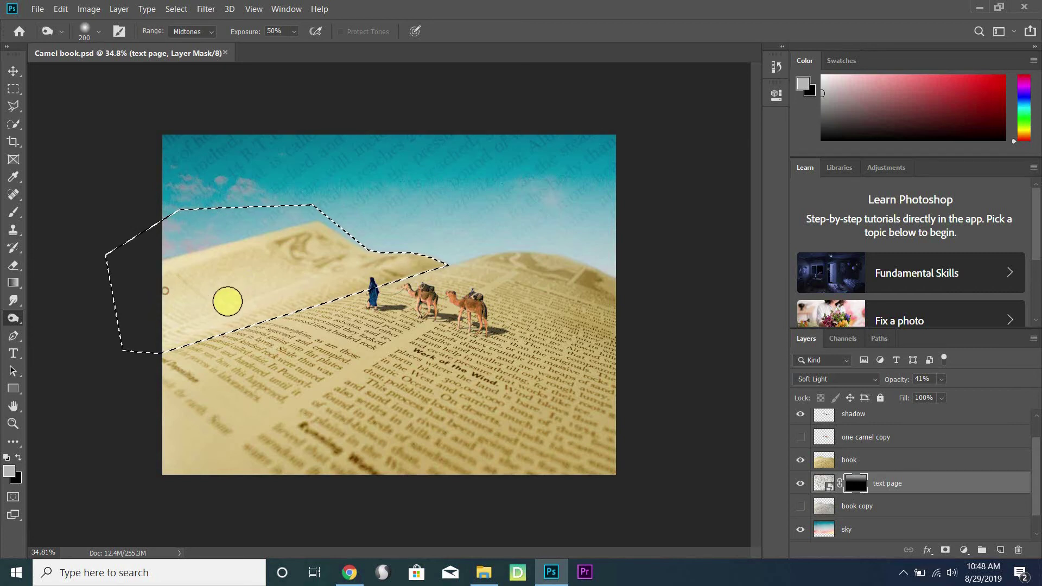
drag(255, 290, 261, 290)
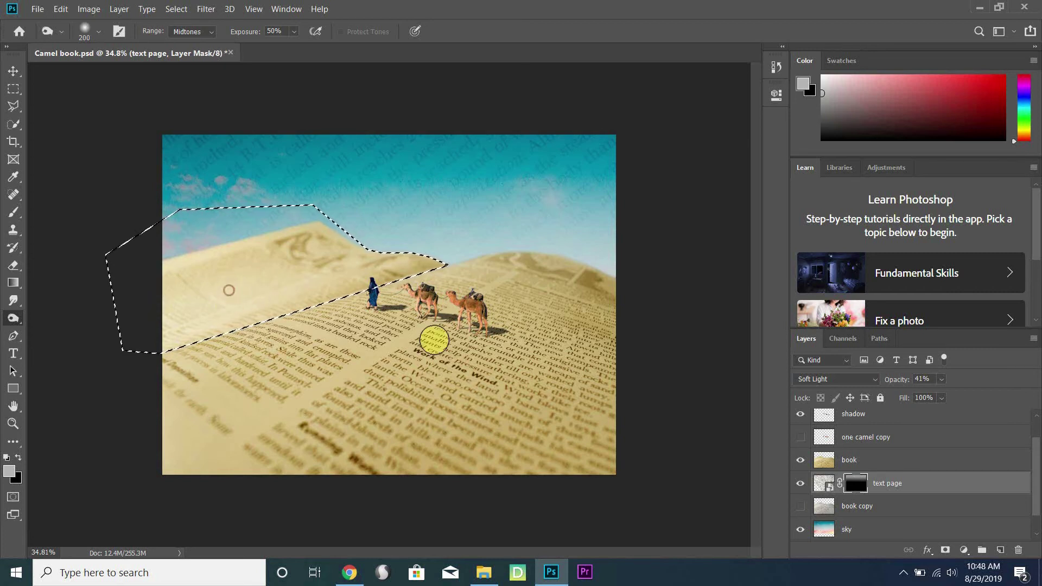
Step: Target the book layer, set the Burn exposure to 41% and darken the selected left dune
click(852, 462)
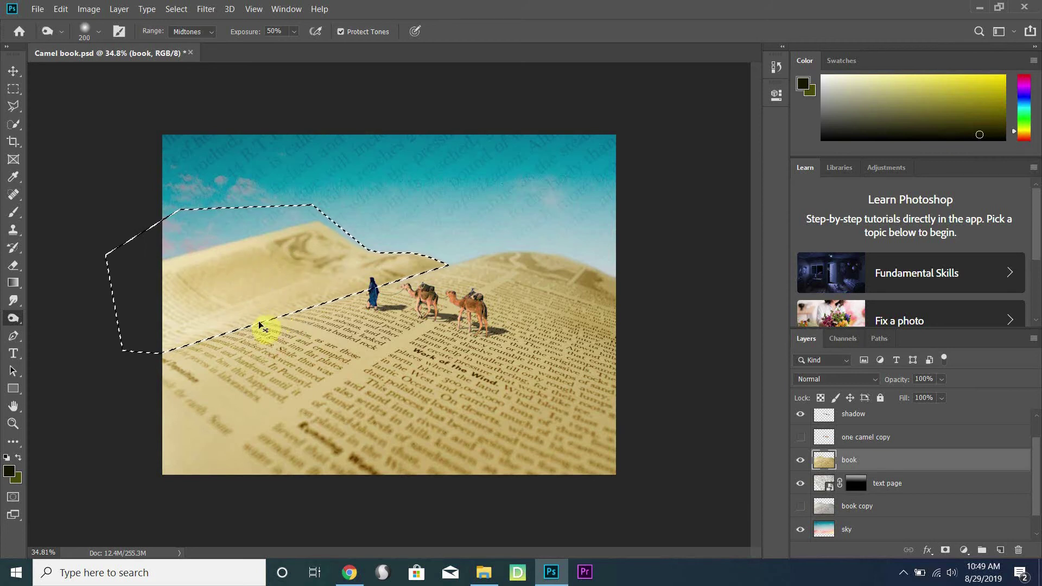
click(293, 32)
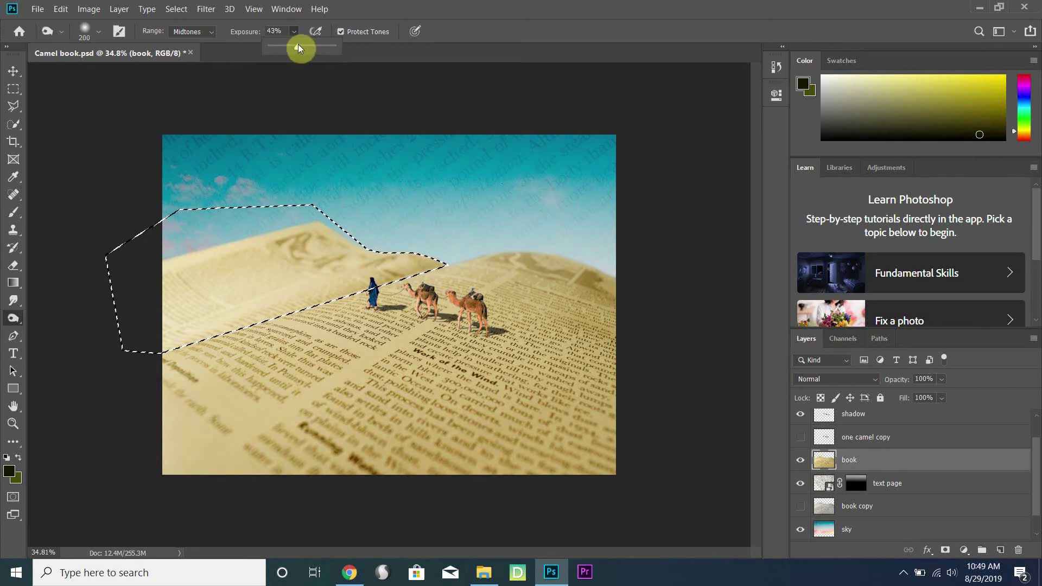
click(418, 73)
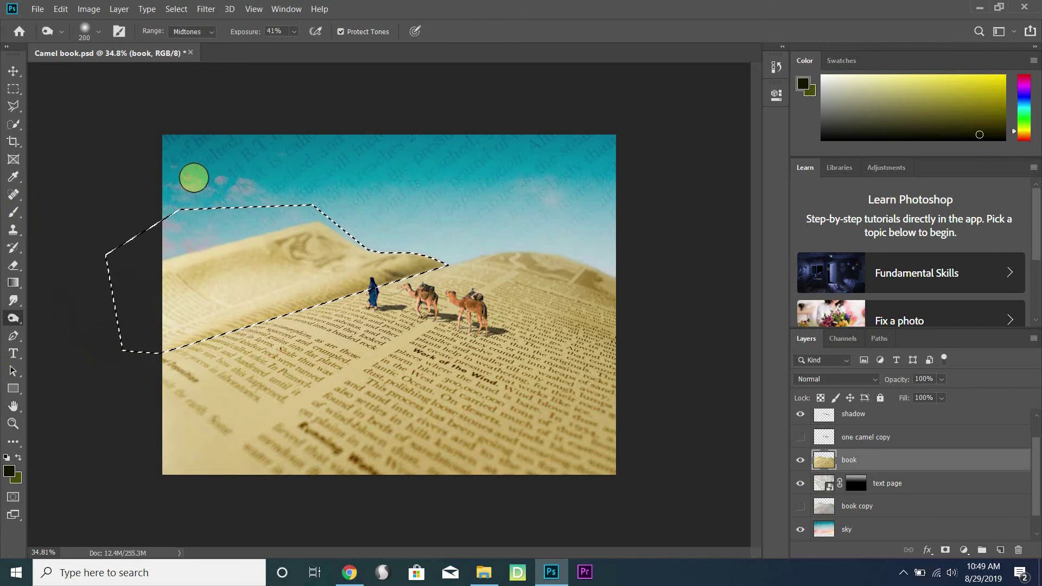
Step: Clear the dune selection and save the document
key(ctrl+d)
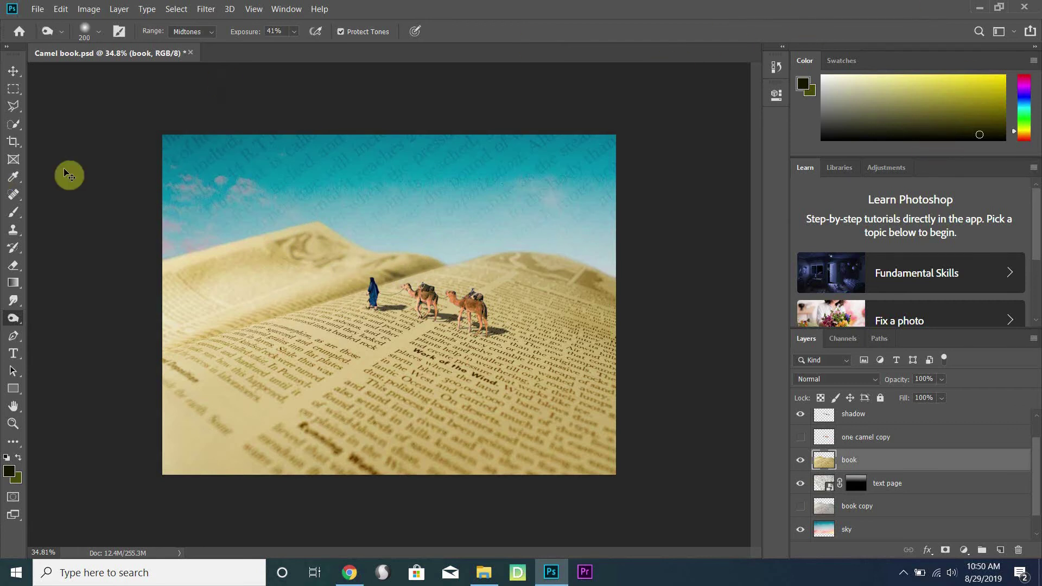
key(ctrl+s)
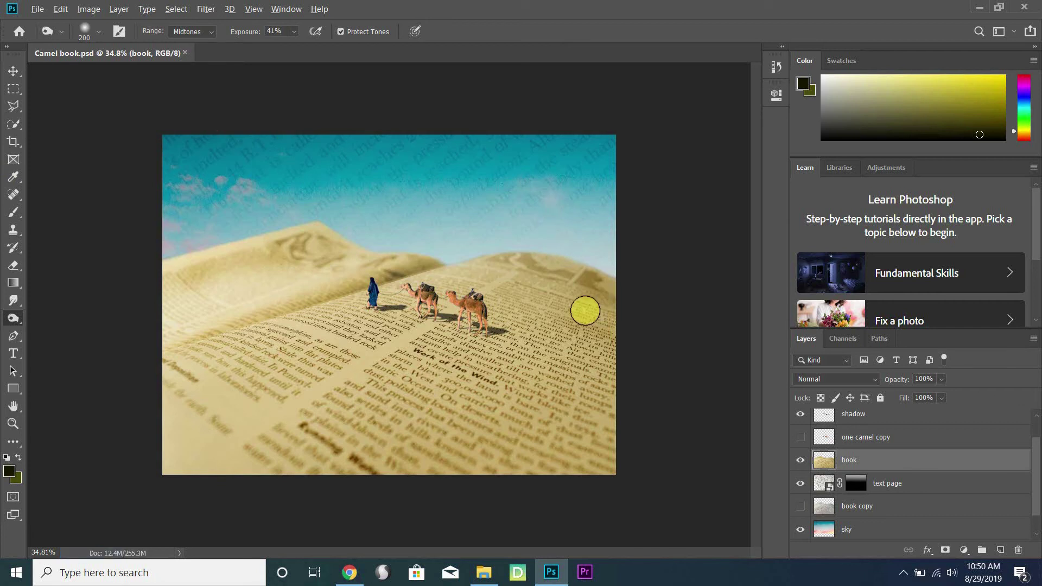
Step: Activate the Smudge tool on the book layer and set its brush size to 18 px
scroll(588, 302, up, 5)
scroll(558, 333, up, 2)
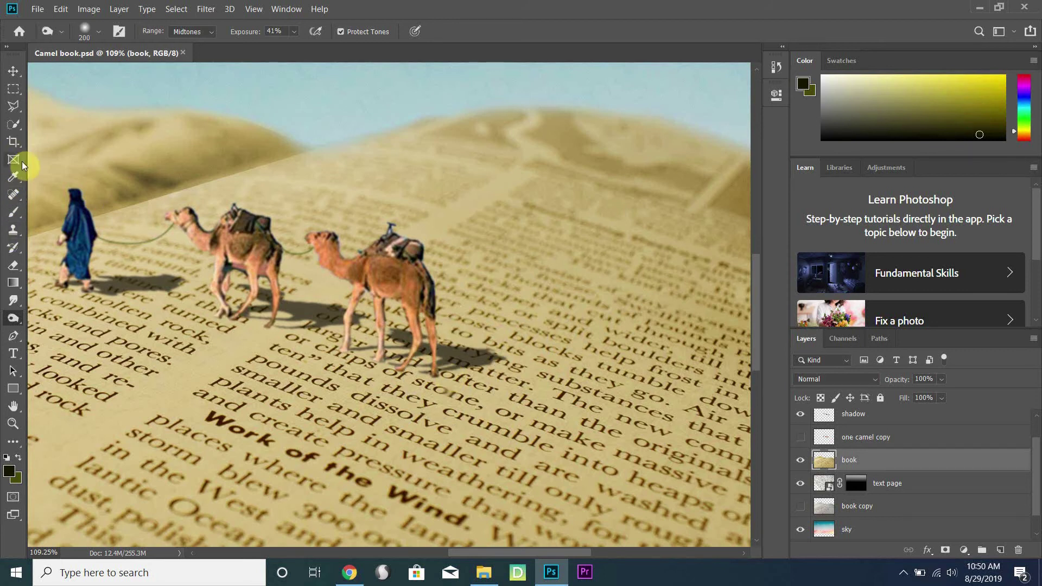
click(14, 301)
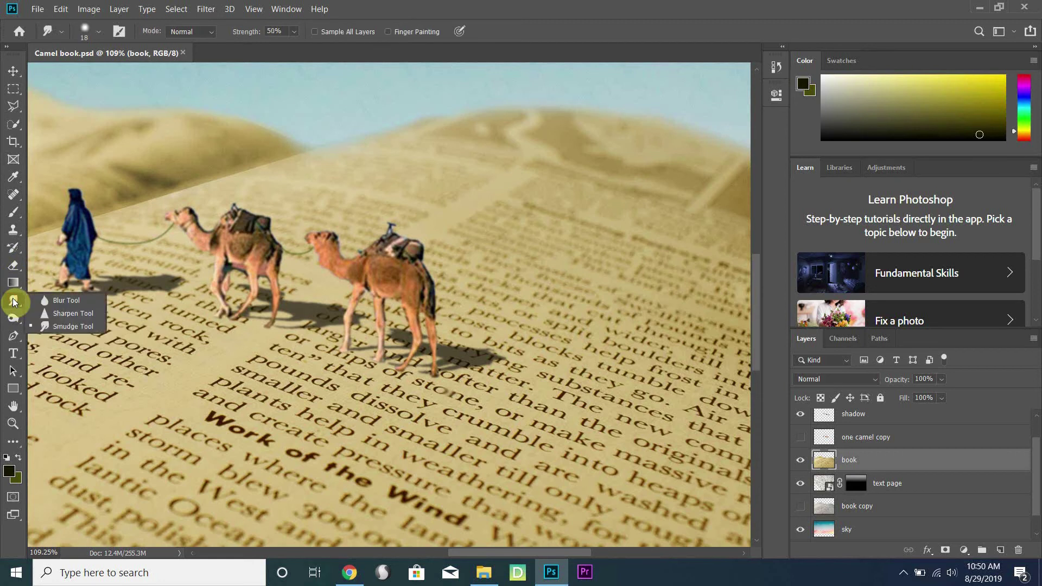
click(38, 300)
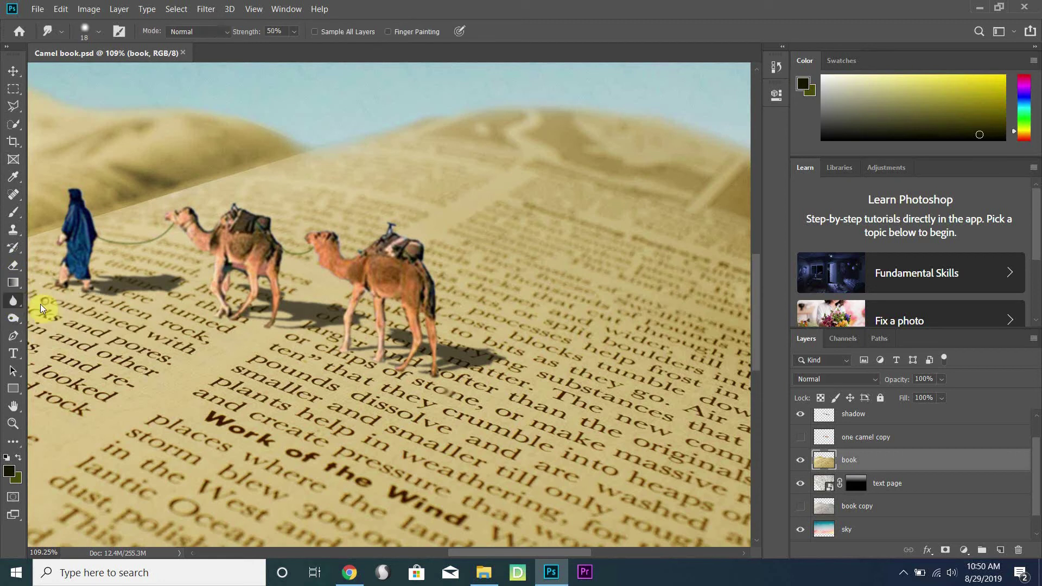
right_click(10, 302)
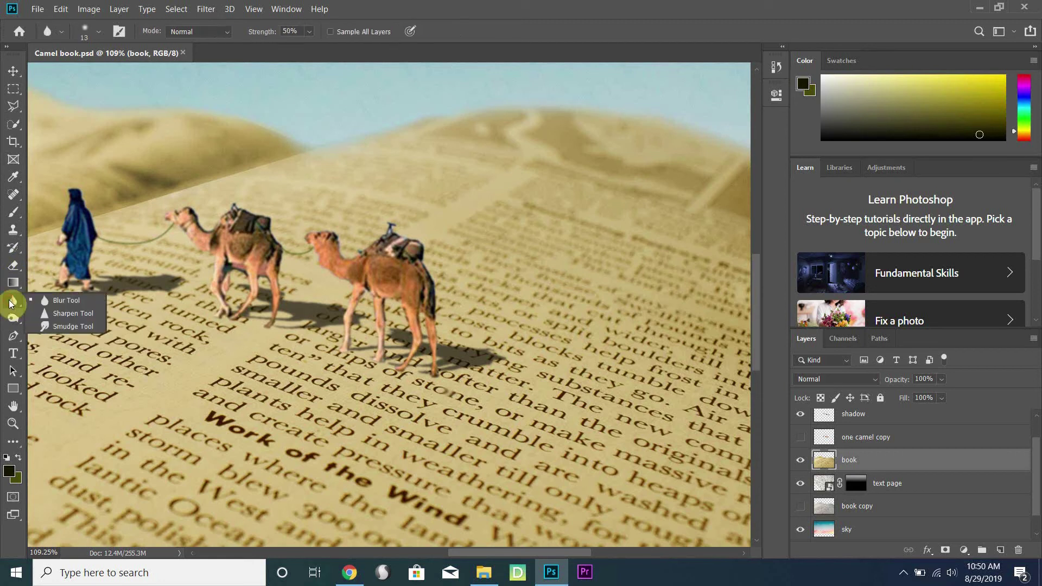
click(67, 328)
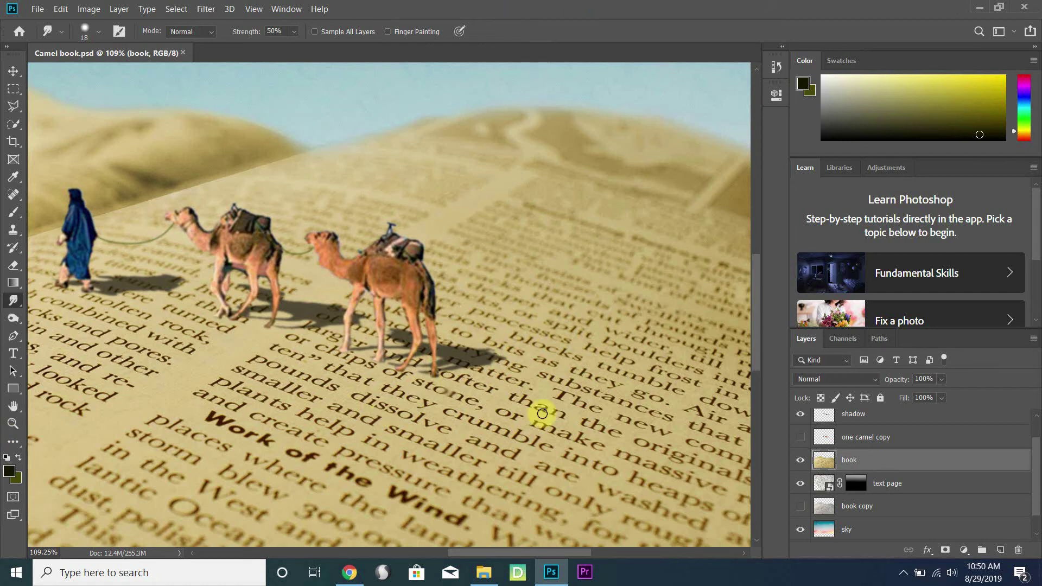
scroll(506, 418, up, 4)
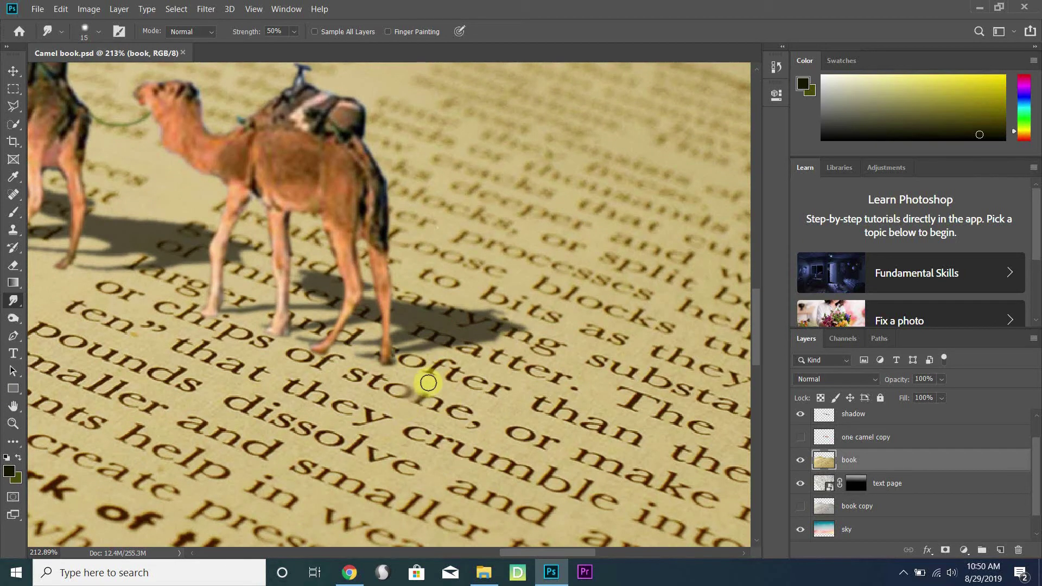
right_click(428, 382)
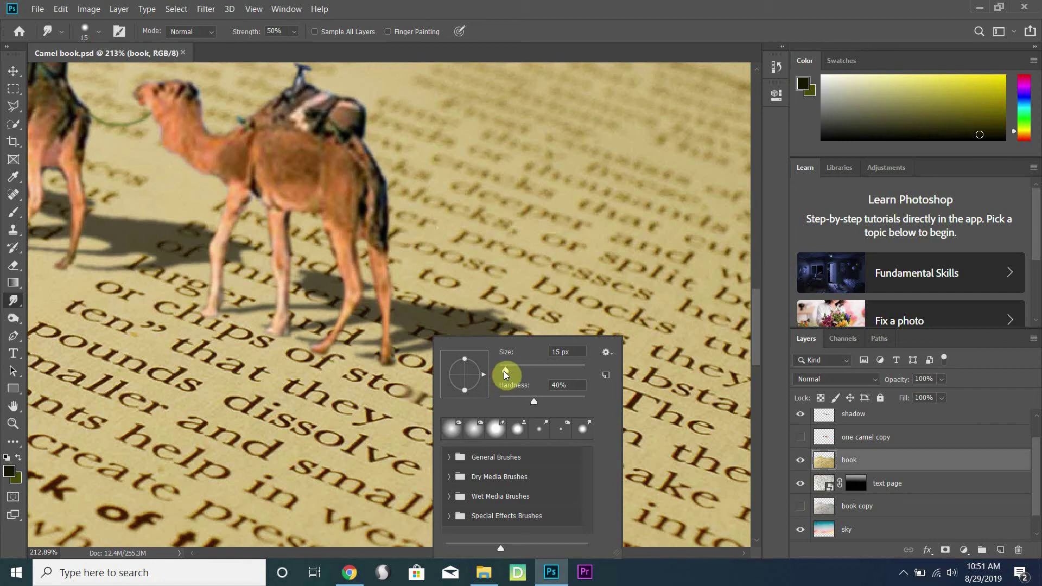
drag(506, 374, 507, 373)
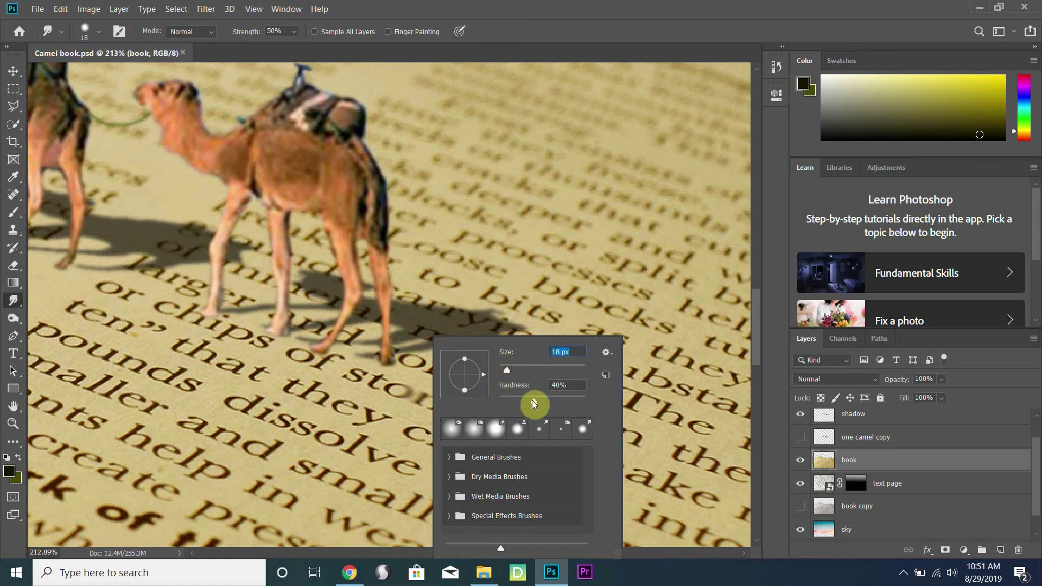
Step: Smudge footprints into the printed text under and just behind the rear camel's hooves
click(415, 319)
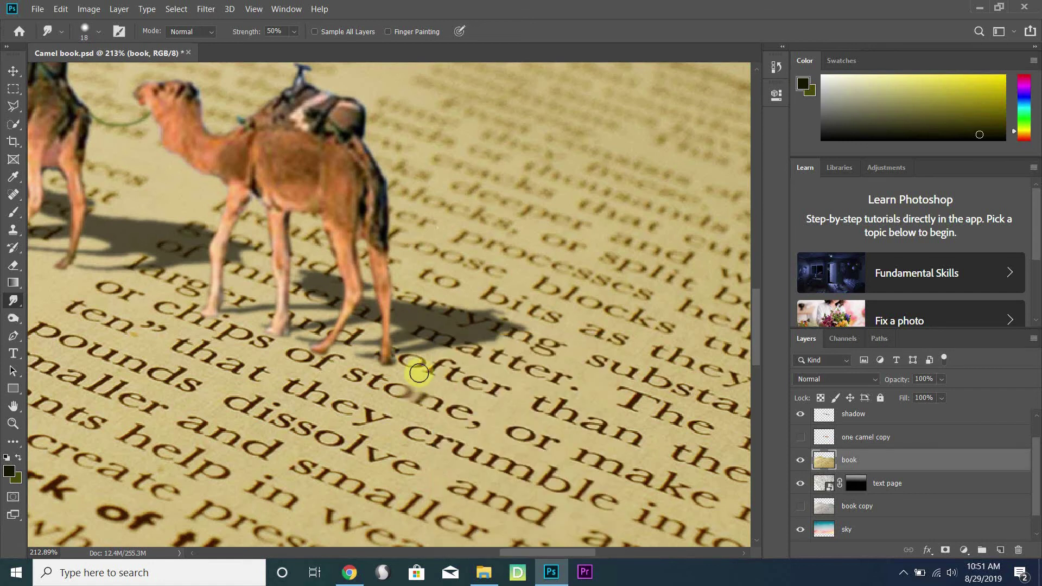
mouse_move(448, 371)
mouse_down()
mouse_move(426, 400)
mouse_move(415, 396)
mouse_move(477, 372)
mouse_move(483, 392)
mouse_move(495, 388)
mouse_move(480, 385)
mouse_up()
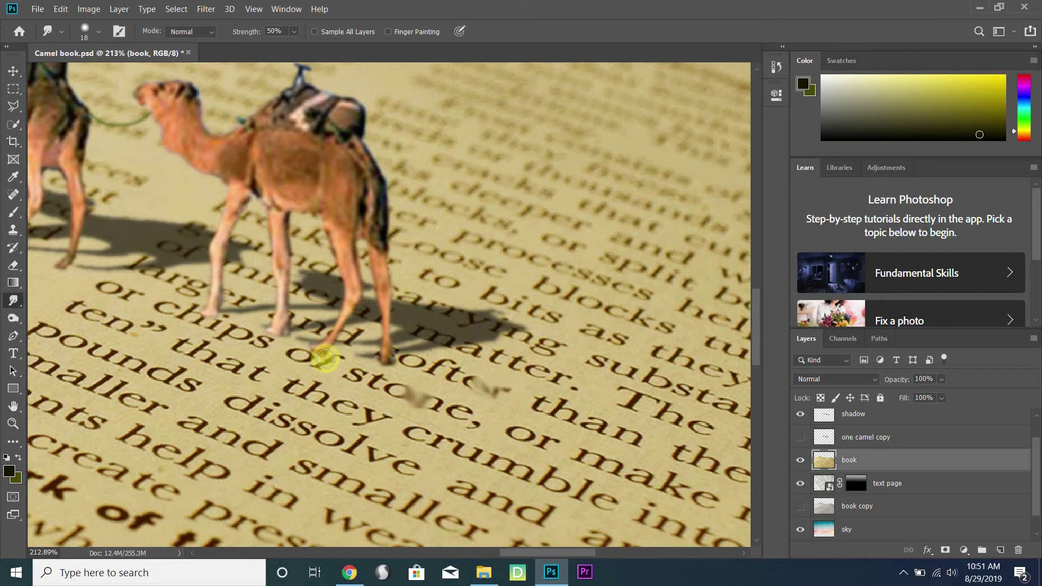
drag(326, 358, 391, 363)
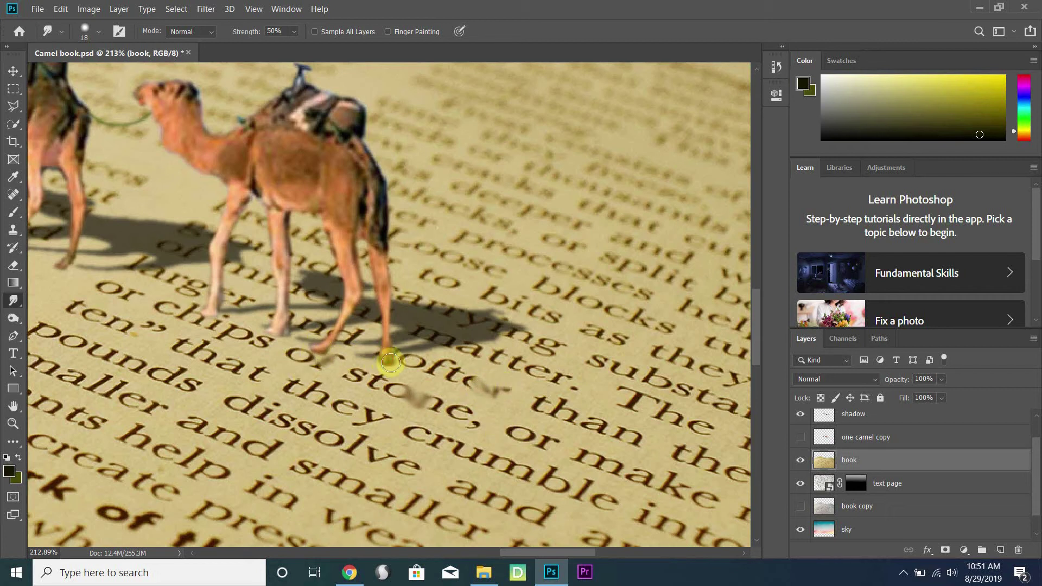
drag(264, 322, 279, 330)
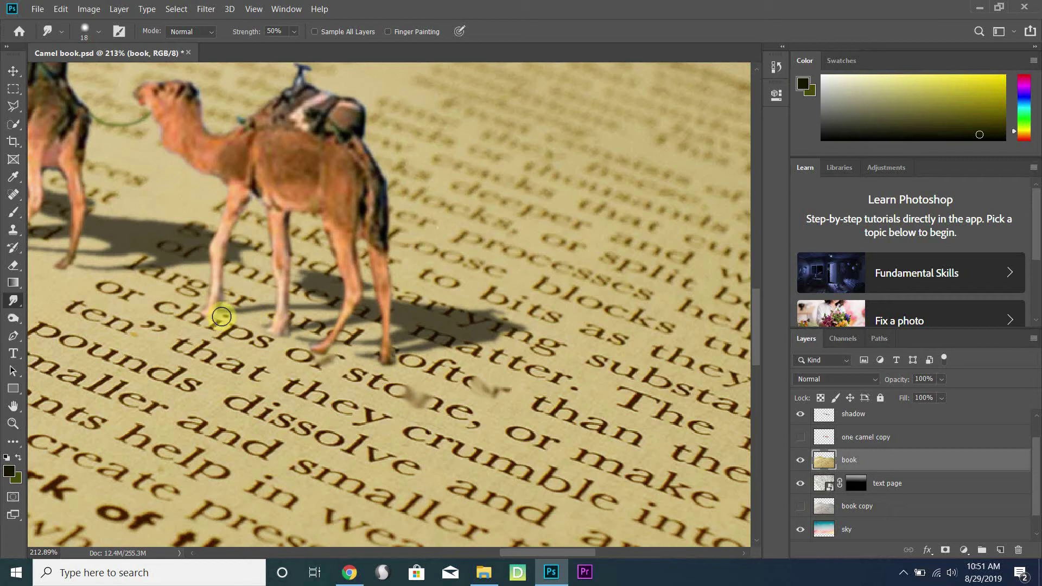
drag(217, 314, 205, 314)
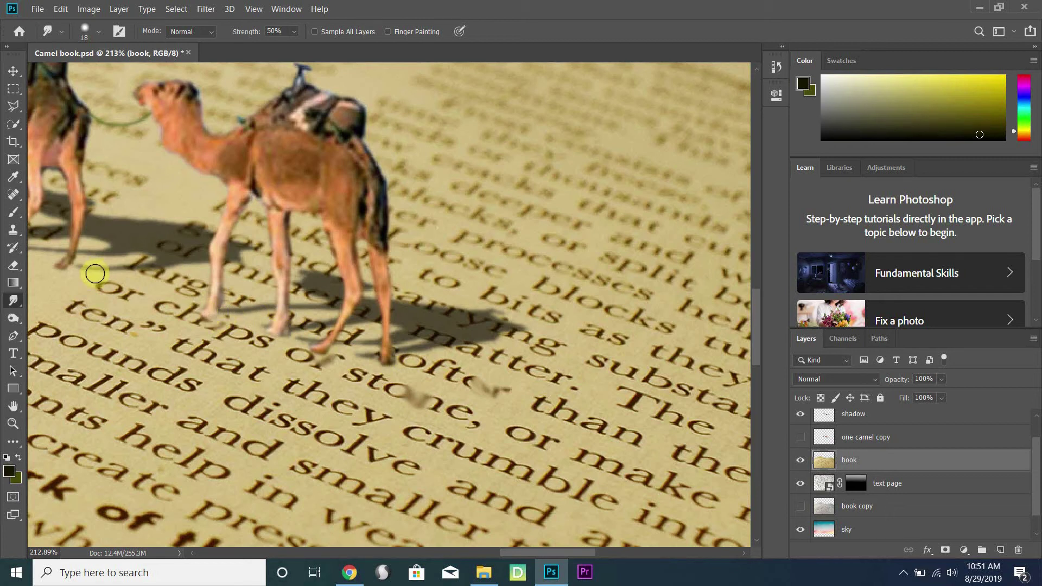
Step: Extend the smudged footprint trail across the words "or", "than" and "make" behind the rear camel
drag(551, 443, 548, 442)
mouse_move(613, 434)
mouse_down()
mouse_move(600, 425)
mouse_move(619, 425)
mouse_move(633, 472)
mouse_up()
drag(542, 414, 560, 408)
Step: Smudge footprints into the text around the front camel's hooves and toward the walking man
drag(343, 425, 478, 439)
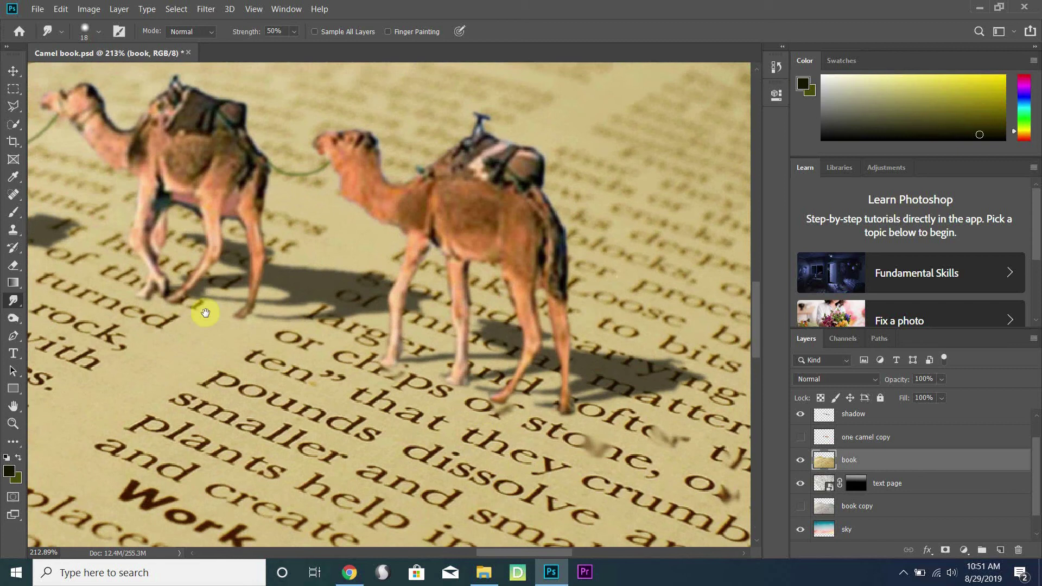
mouse_move(202, 331)
mouse_down()
mouse_move(379, 379)
mouse_move(456, 361)
mouse_move(464, 396)
mouse_up()
mouse_move(196, 303)
mouse_down()
mouse_move(217, 304)
mouse_move(224, 314)
mouse_move(259, 305)
mouse_move(162, 308)
mouse_move(240, 338)
mouse_move(268, 316)
mouse_move(301, 341)
mouse_move(301, 359)
mouse_move(349, 383)
mouse_move(378, 361)
mouse_move(394, 377)
mouse_move(396, 366)
mouse_move(479, 378)
mouse_move(457, 367)
mouse_move(511, 381)
mouse_move(417, 348)
mouse_up()
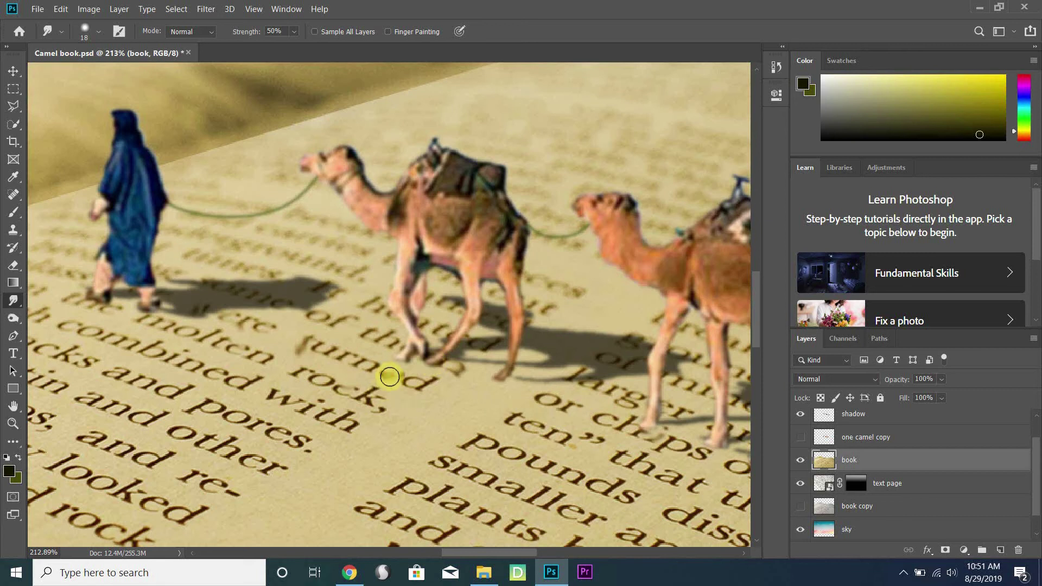
Step: Activate the Burn tool and reduce its brush to 10 px for the footprints behind the rear camel
drag(534, 426, 225, 326)
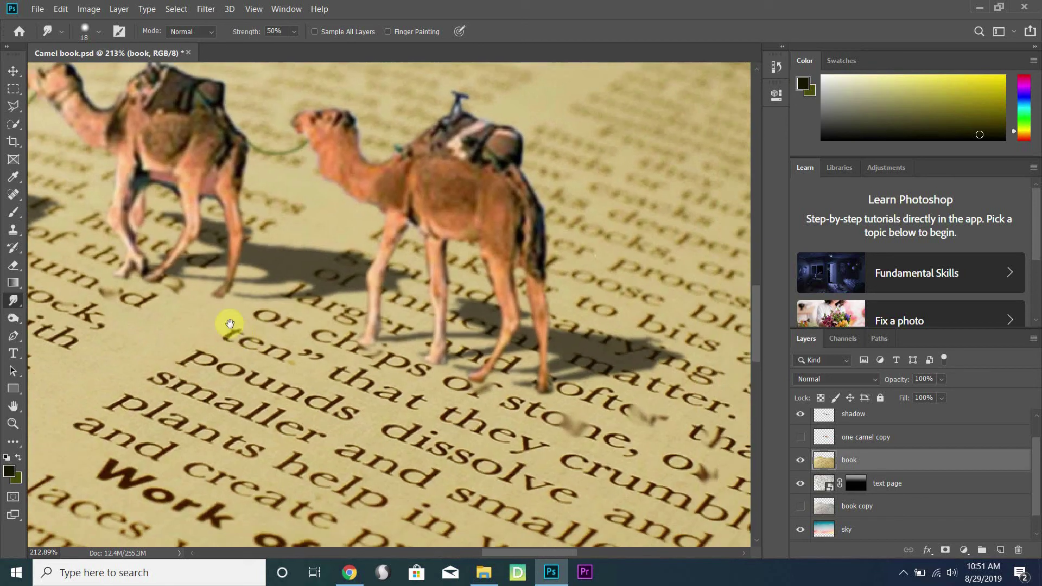
drag(521, 407, 442, 383)
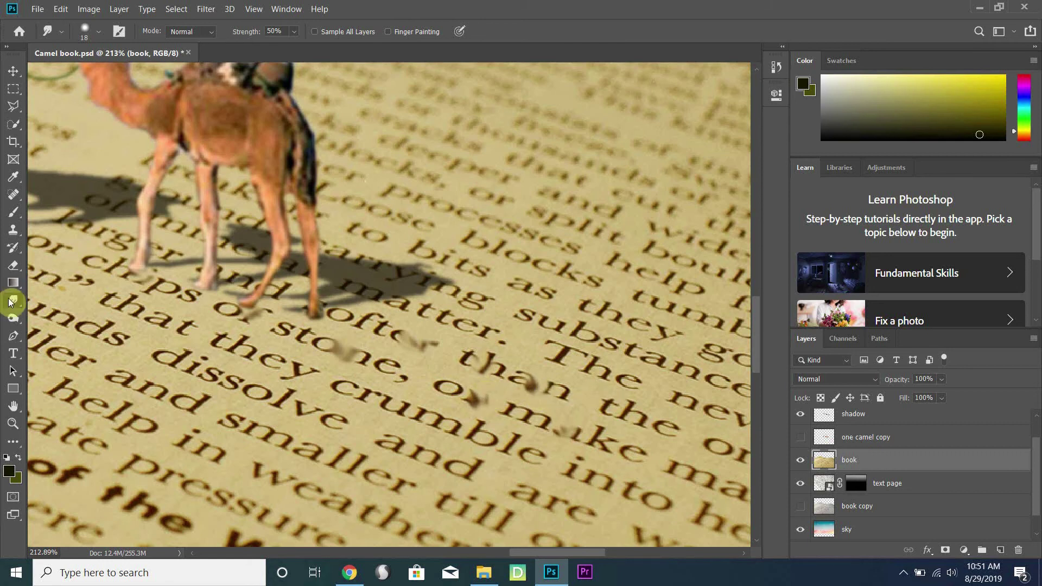
click(14, 318)
click(16, 317)
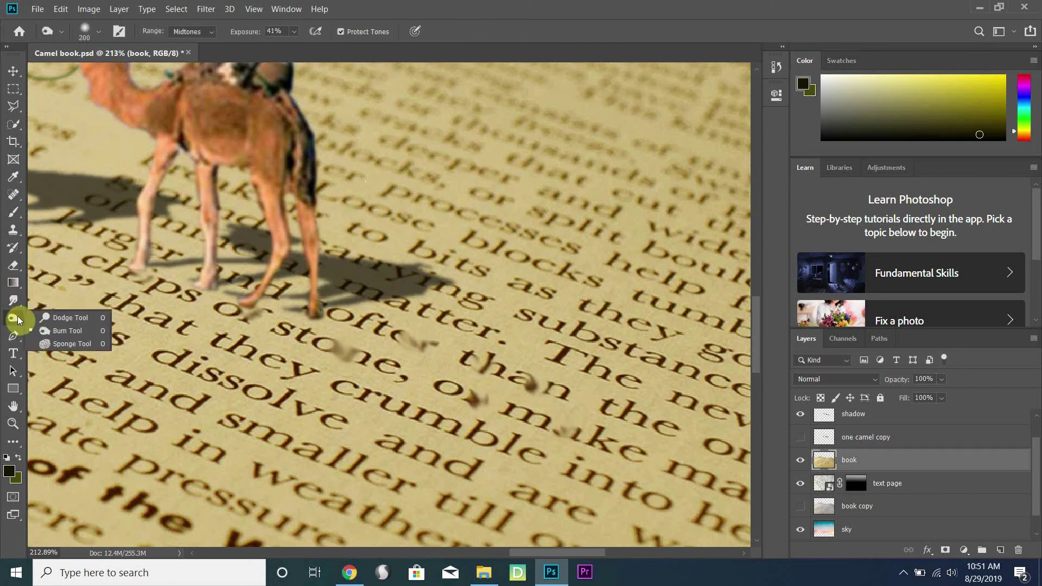
click(66, 329)
key(bracketleft)
key(bracketleft)
key(bracketleft)
key(bracketleft)
key(bracketleft)
key(bracketleft)
key(bracketleft)
key(bracketleft)
key(bracketleft)
key(bracketleft)
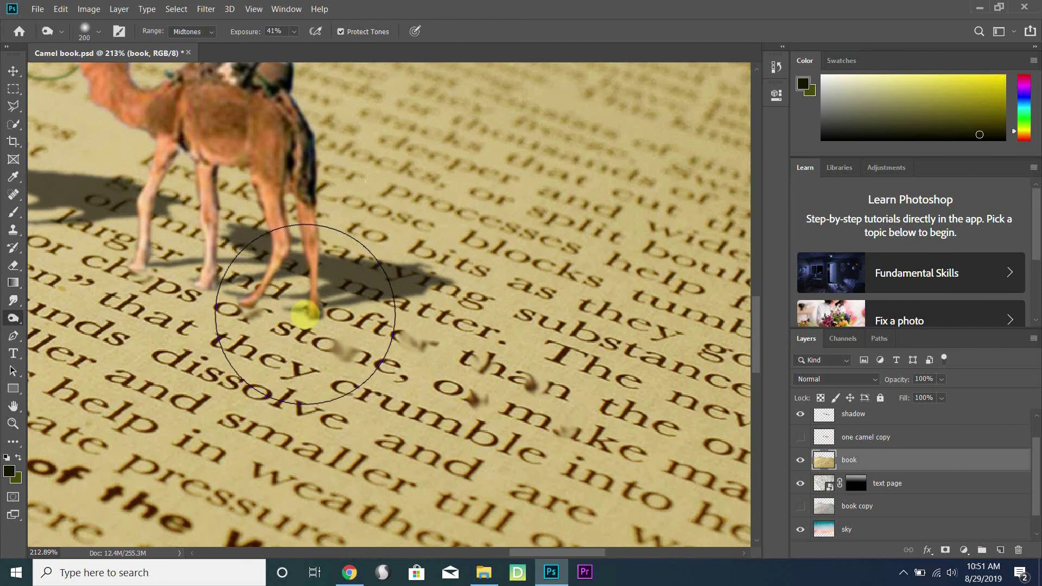
key(bracketleft)
key(bracketleft)
key(bracketleft)
key(bracketleft)
key(bracketleft)
key(bracketleft)
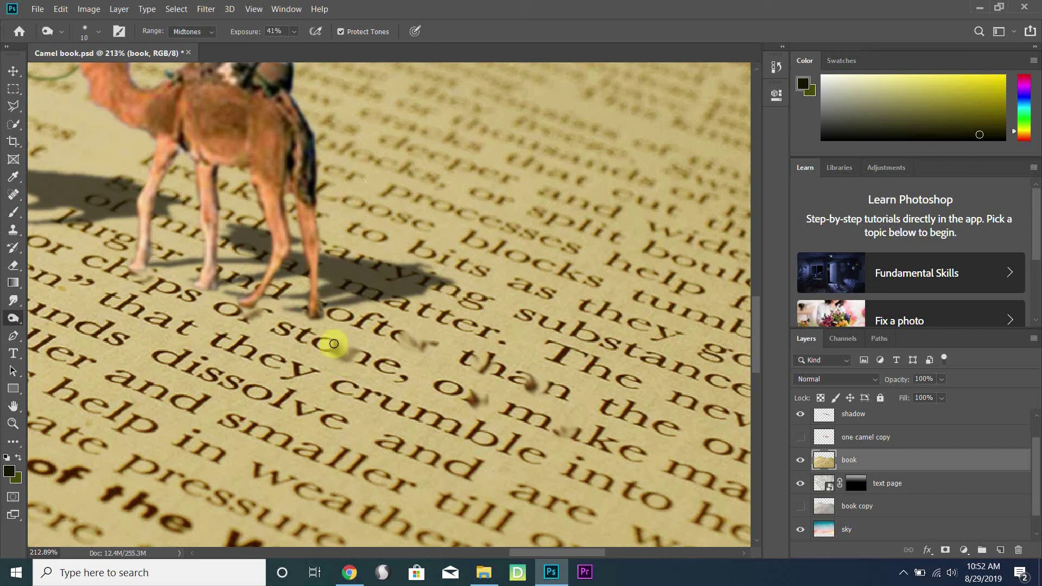
Step: Burn the inner edges of the smudged footprints behind and beneath the rear camel
click(342, 359)
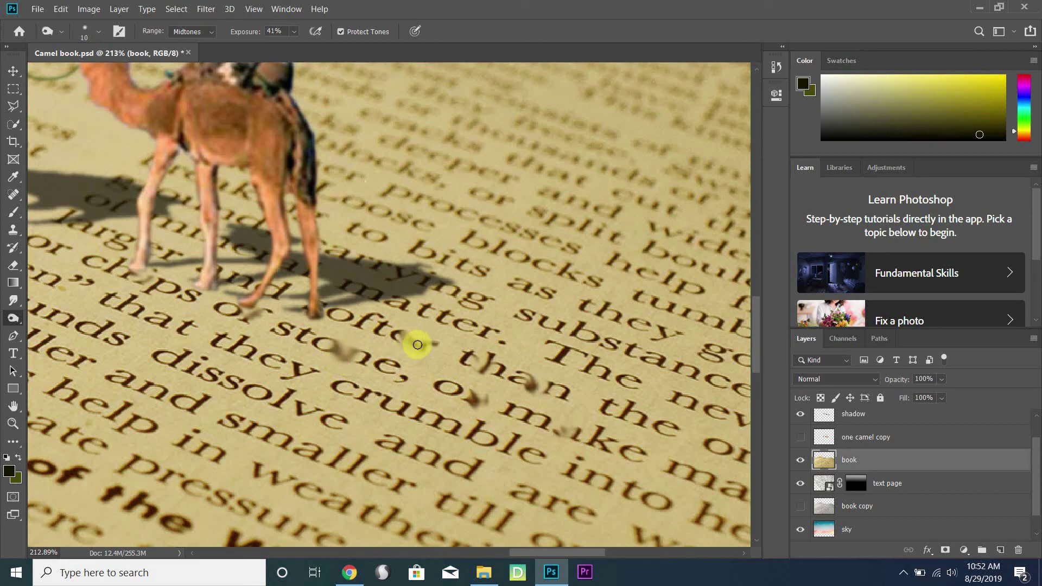
drag(400, 332, 428, 354)
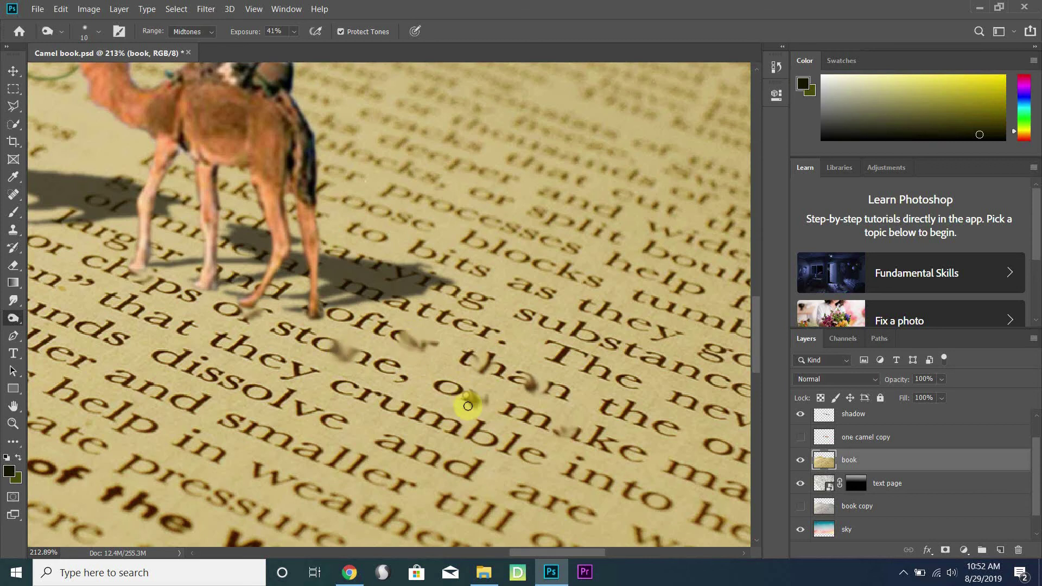
mouse_move(468, 406)
mouse_down()
mouse_move(542, 390)
mouse_move(525, 381)
mouse_move(551, 396)
mouse_move(526, 389)
mouse_move(555, 442)
mouse_move(555, 428)
mouse_move(574, 437)
mouse_move(554, 424)
mouse_move(571, 438)
mouse_up()
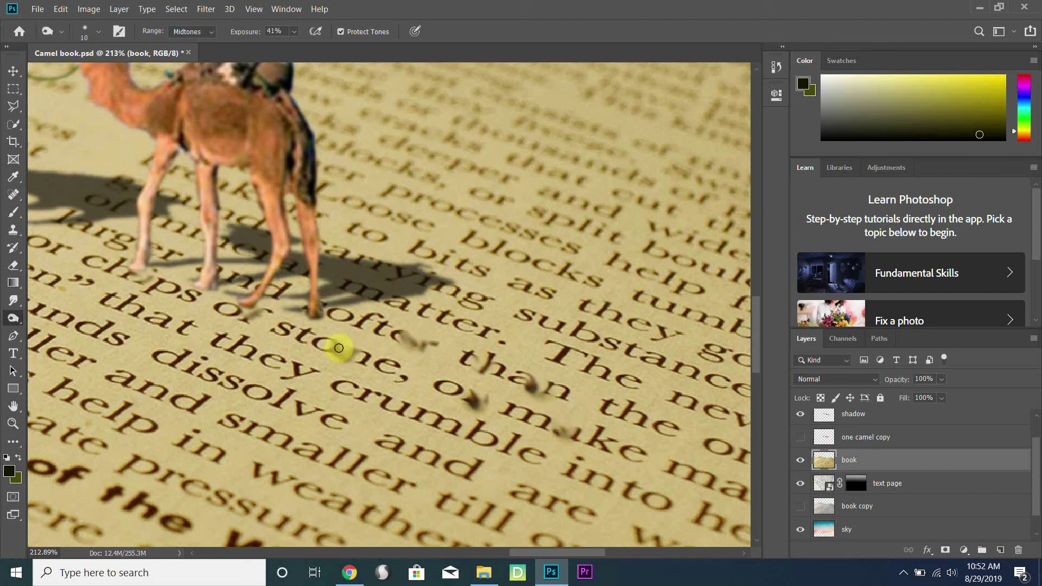
drag(220, 298, 242, 305)
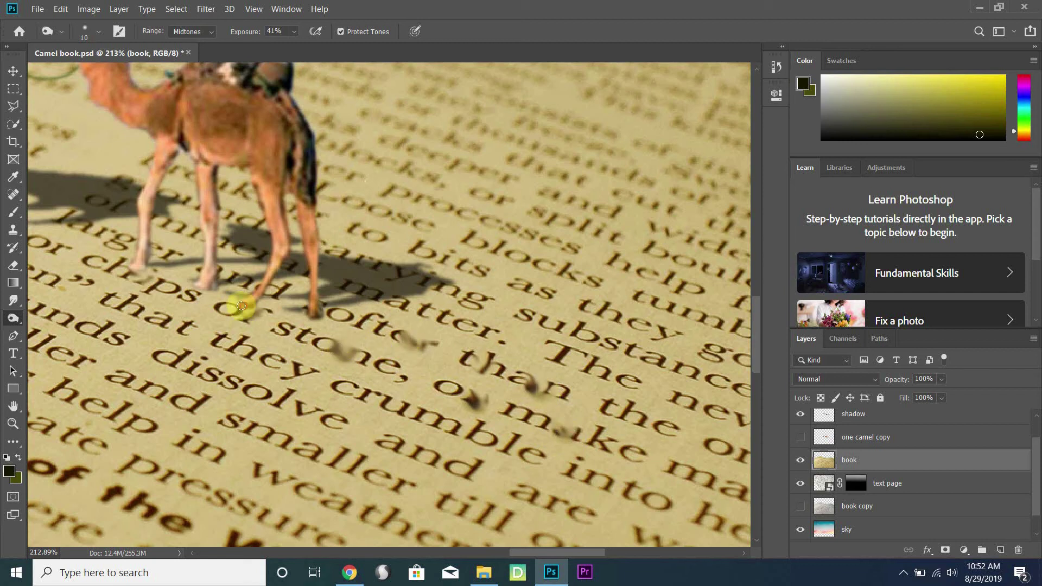
Step: Lighten the outer edges of the footprints behind the rear camel with the Dodge tool
right_click(14, 319)
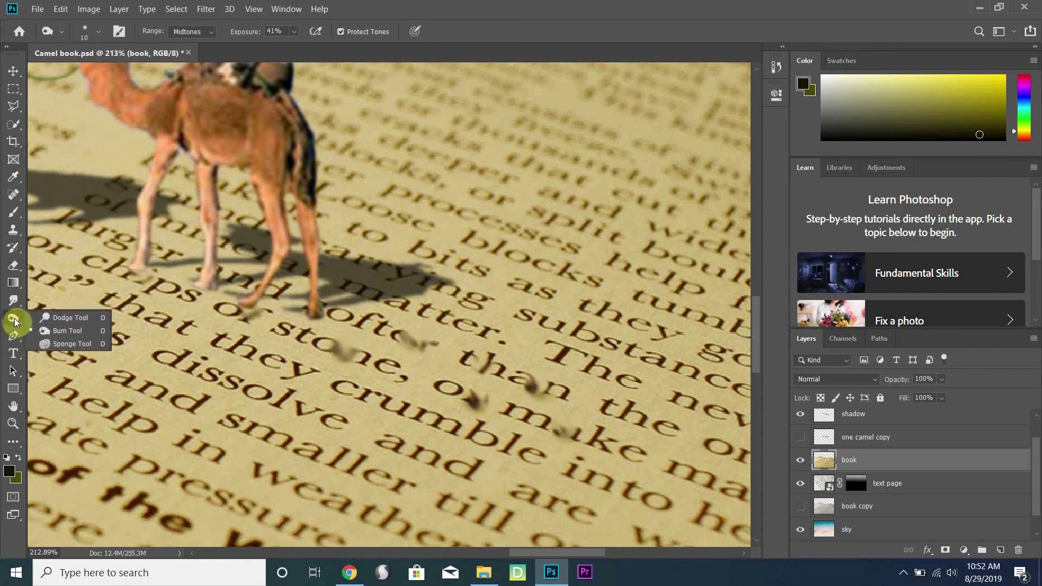
click(68, 319)
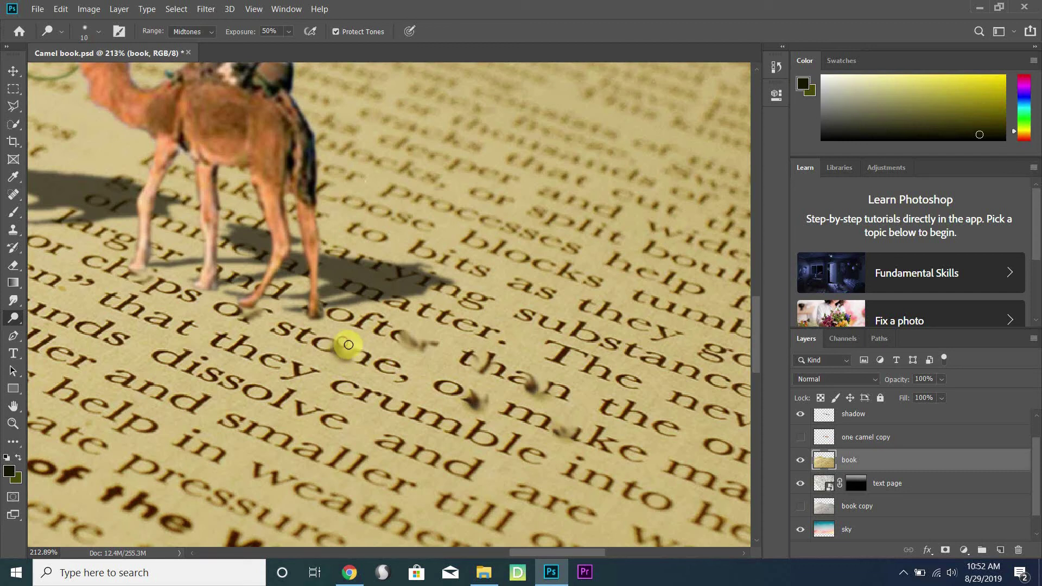
mouse_move(348, 345)
mouse_down()
mouse_move(433, 346)
mouse_move(414, 333)
mouse_move(435, 339)
mouse_move(431, 347)
mouse_move(429, 334)
mouse_move(419, 332)
mouse_move(559, 392)
mouse_move(538, 380)
mouse_move(551, 394)
mouse_move(543, 385)
mouse_move(551, 389)
mouse_move(528, 418)
mouse_move(487, 403)
mouse_move(575, 427)
mouse_up()
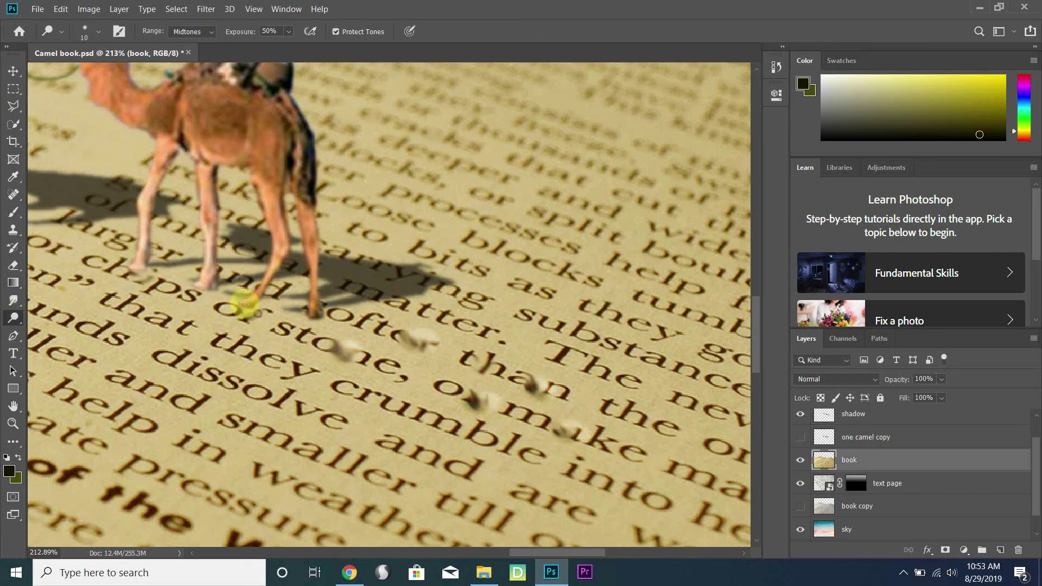
Step: Check the footprints against the whole composite and save the document
scroll(325, 326, down, 3)
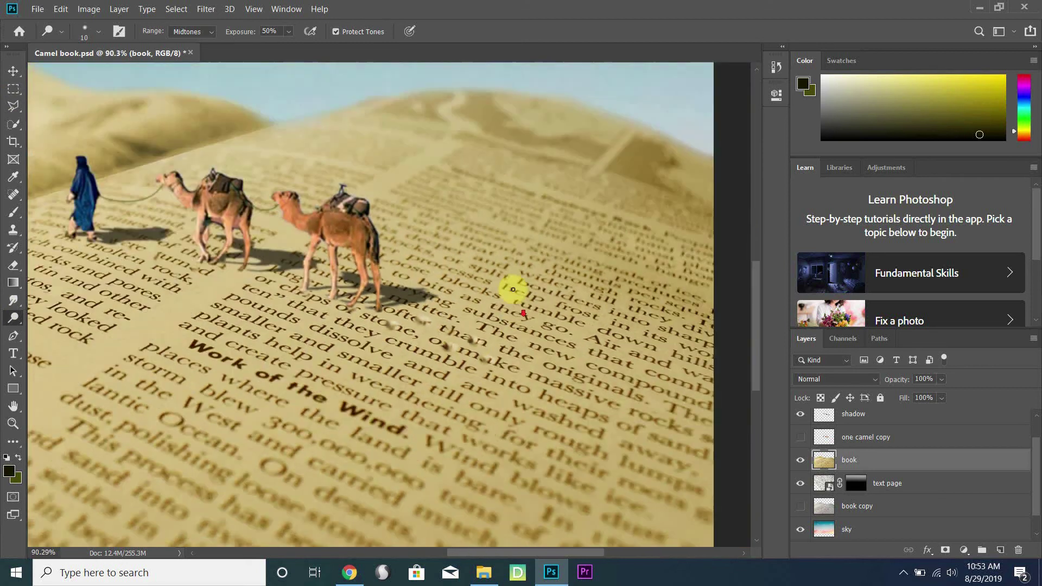
scroll(512, 289, down, 2)
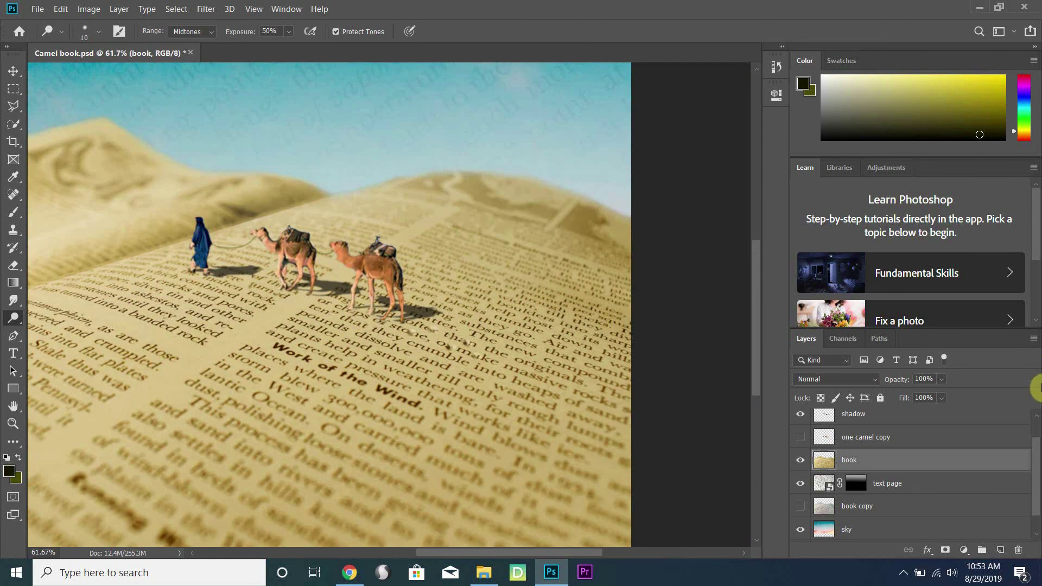
drag(237, 282, 526, 356)
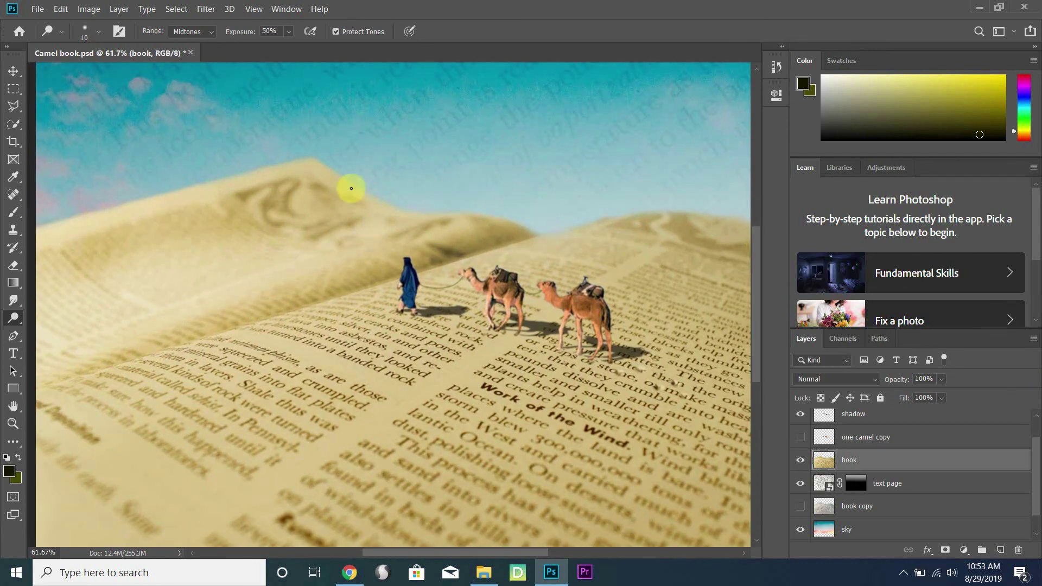
click(36, 7)
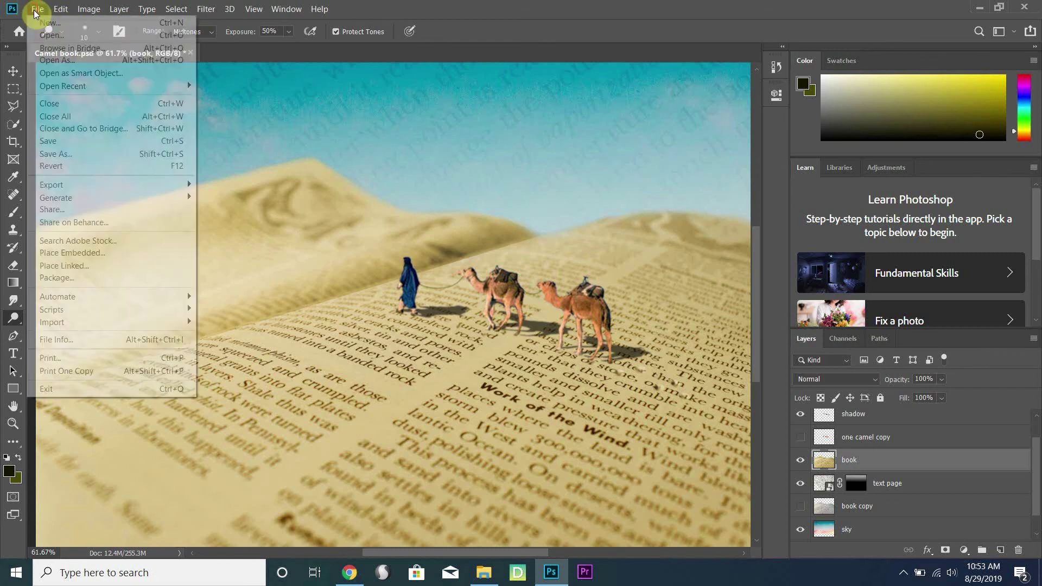
click(52, 140)
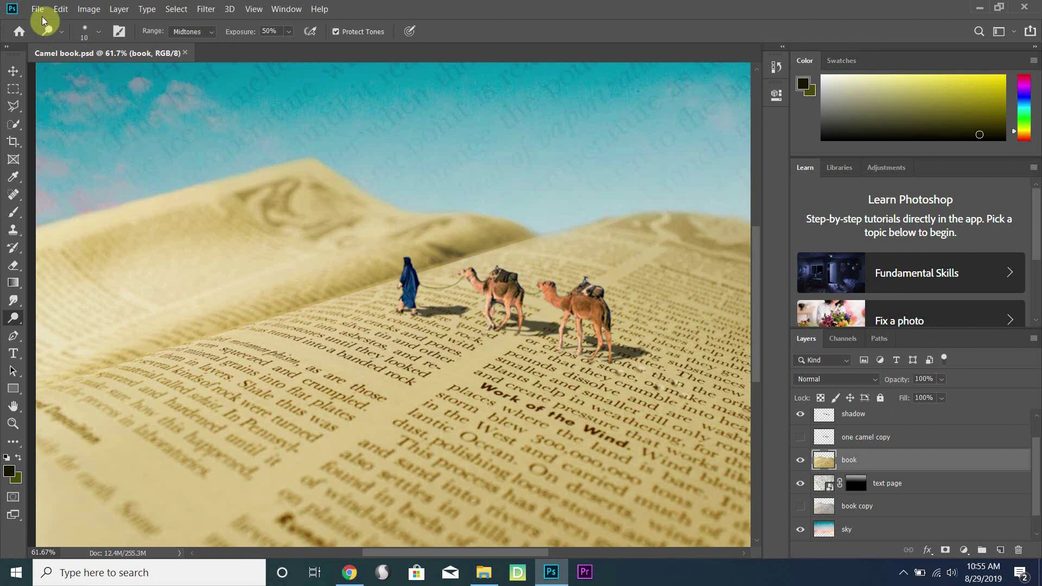
Step: Set up an Export As of the composite in PNG format, scaled to 50% (1200 x 900 px)
click(42, 10)
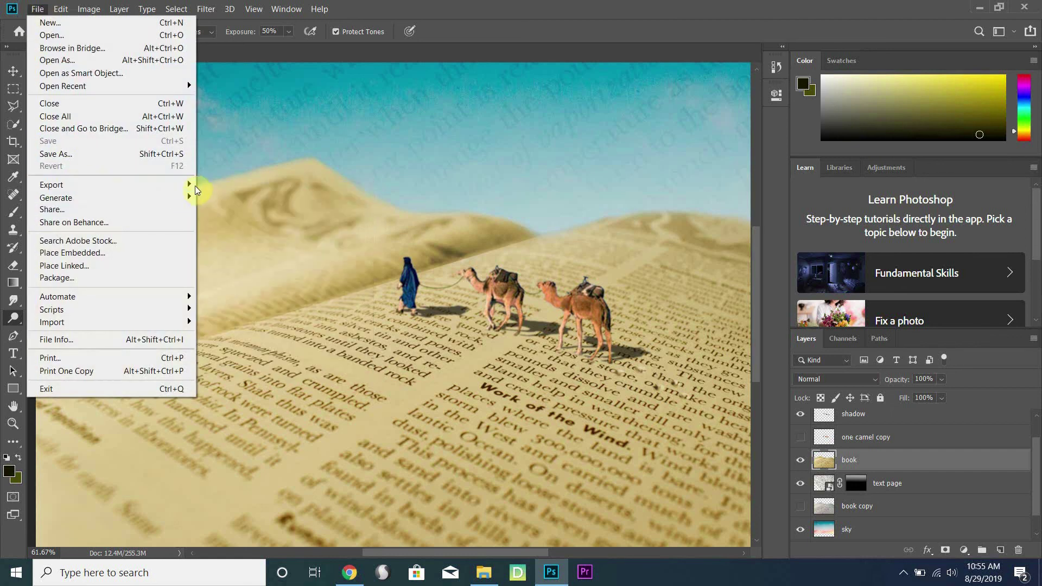
mouse_move(187, 185)
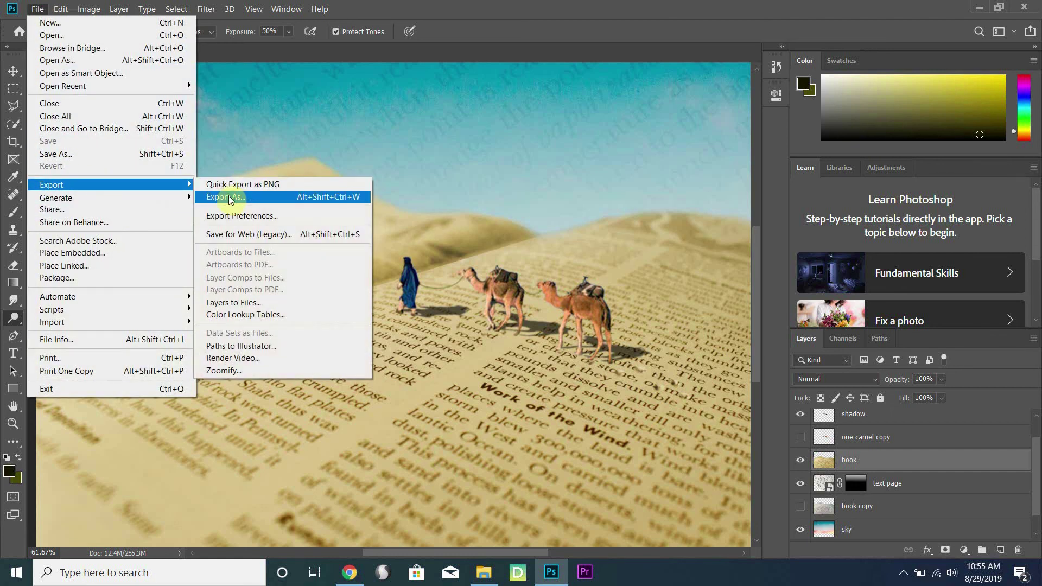
click(229, 198)
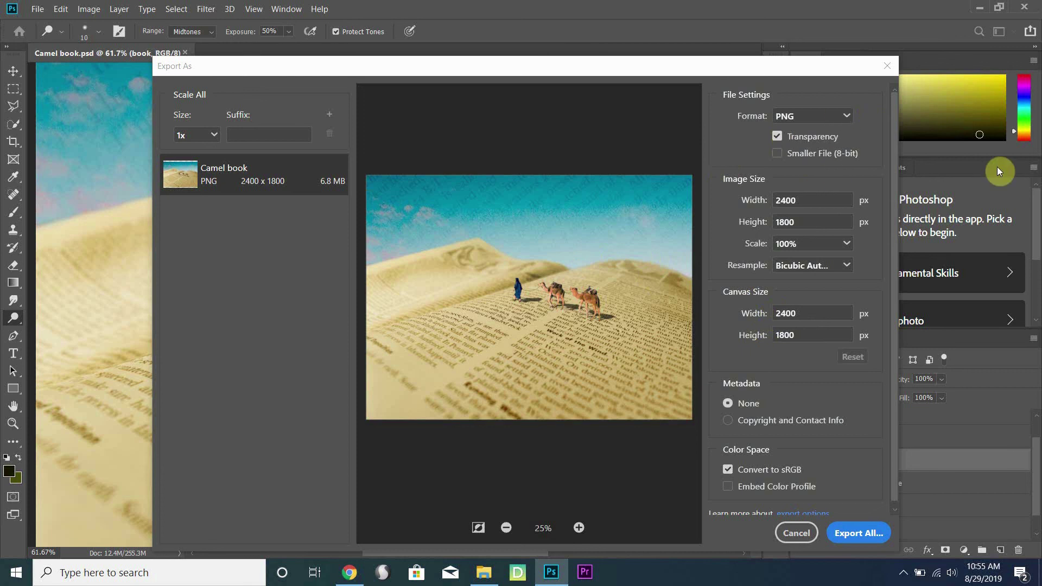
click(835, 120)
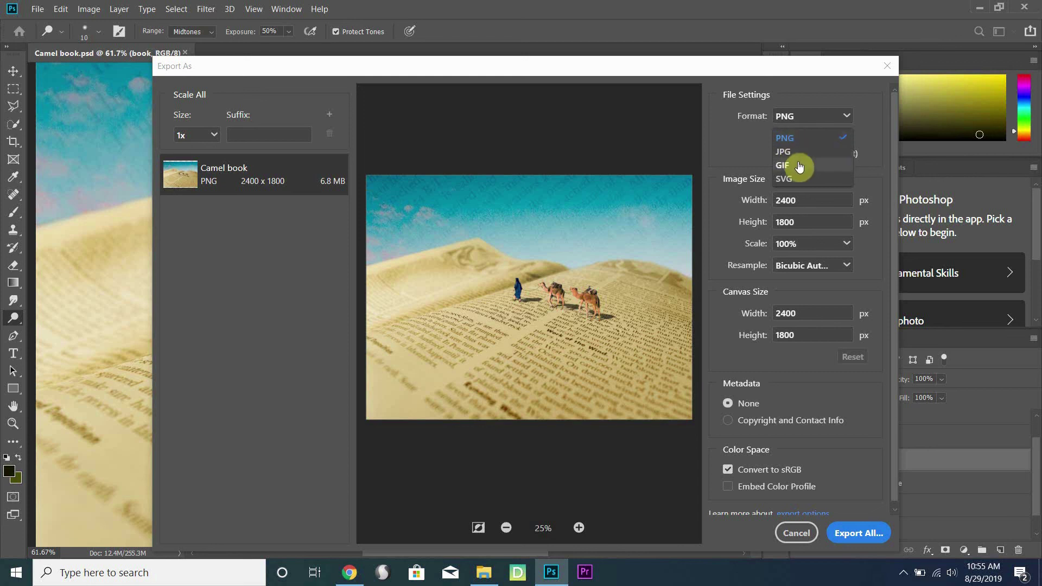
click(748, 145)
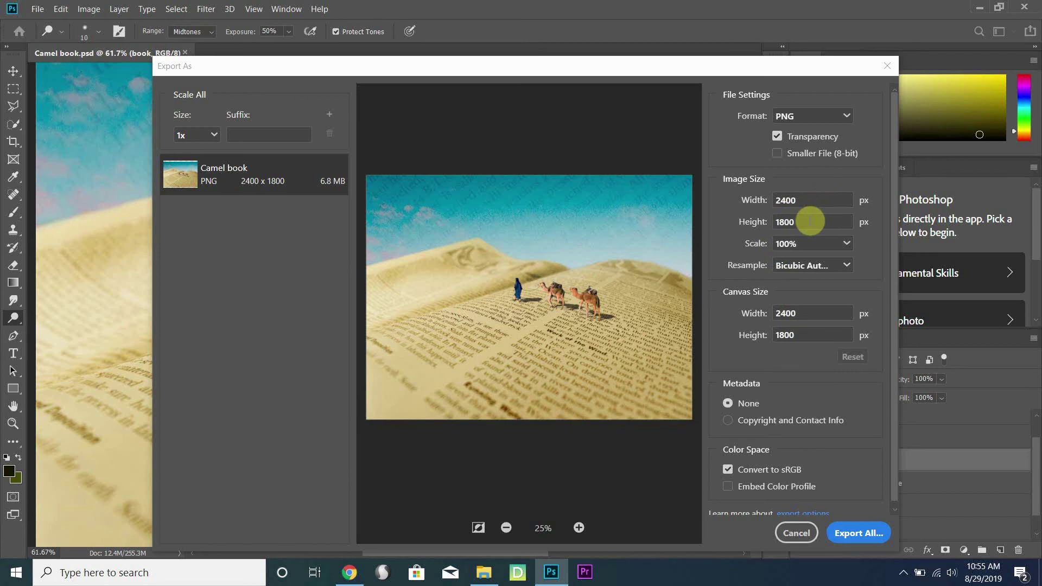
click(848, 245)
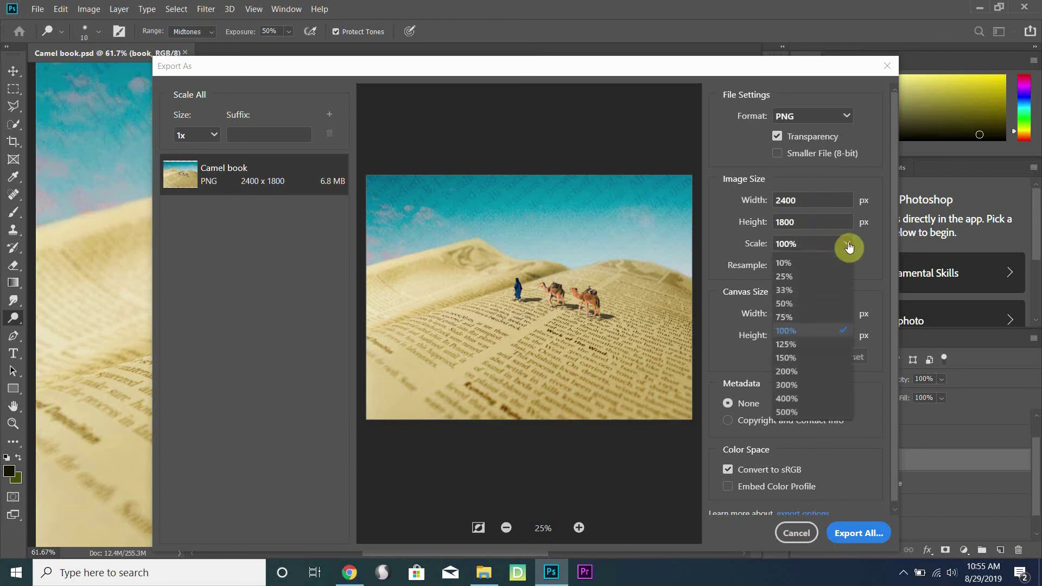
click(805, 304)
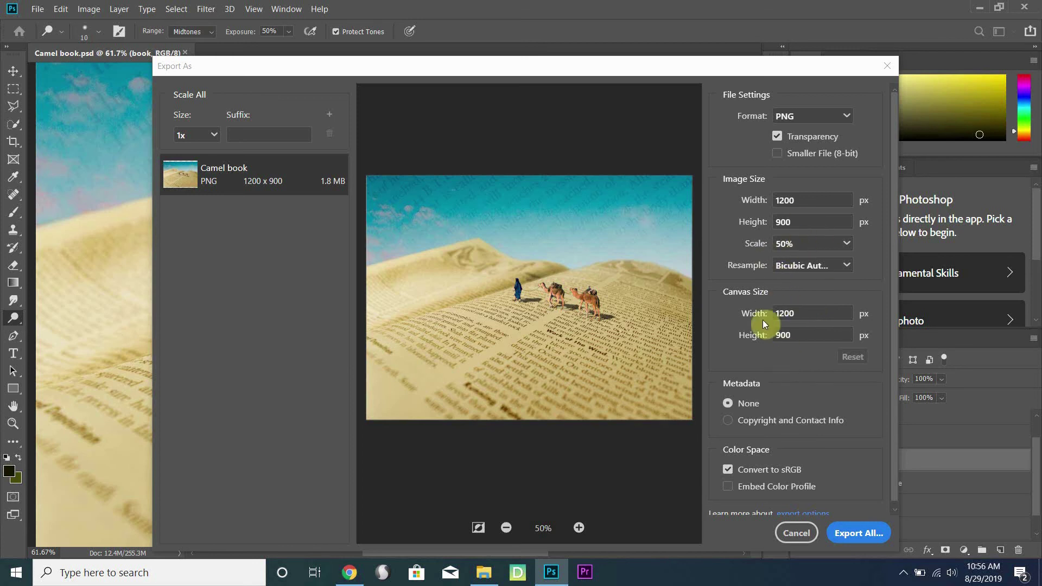
Step: Export the image to the Desktop folder under the file name Camel book
click(857, 534)
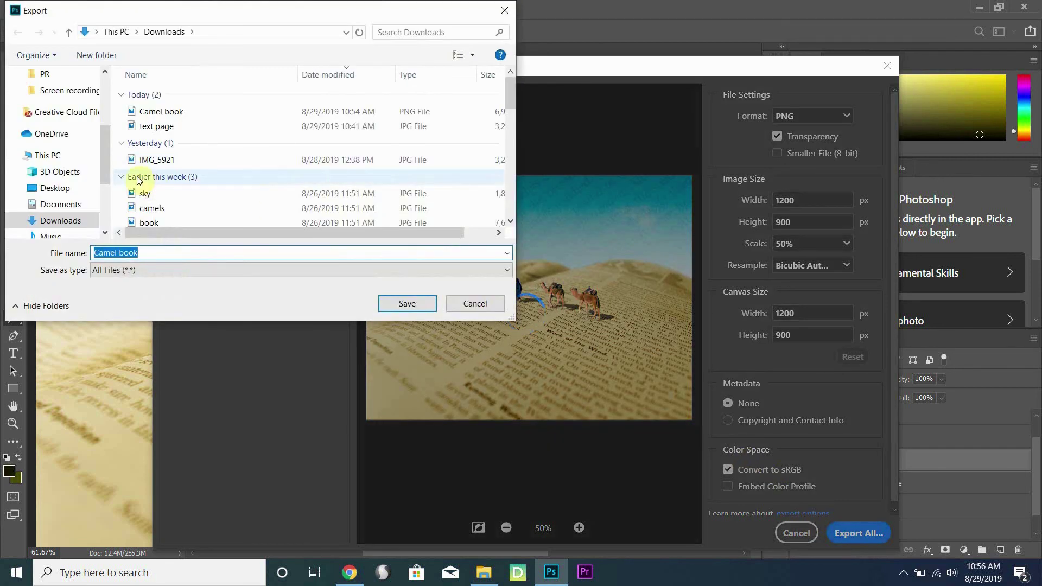
click(57, 189)
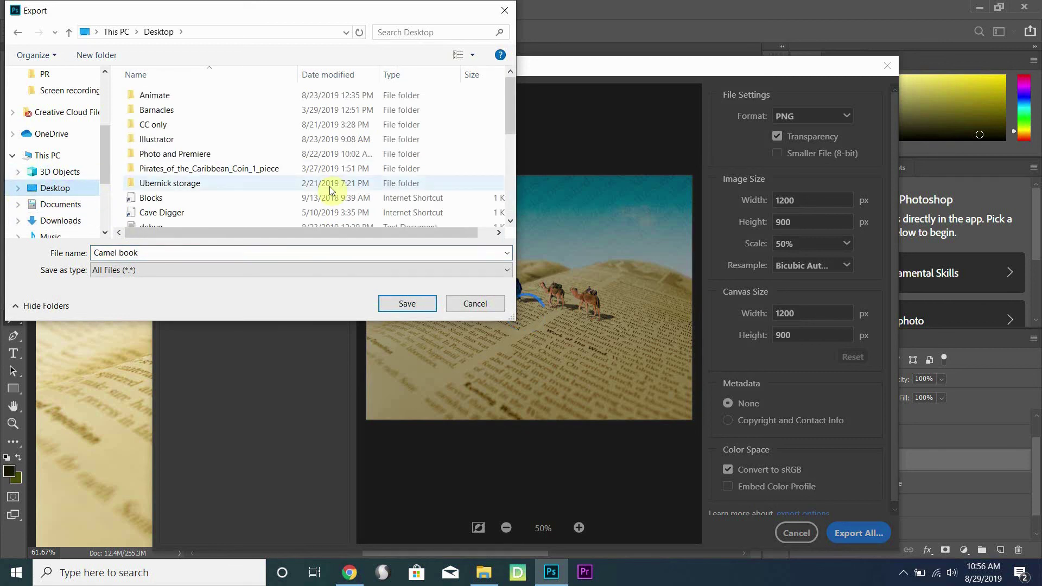
scroll(94, 133, up, 2)
scroll(94, 133, up, 3)
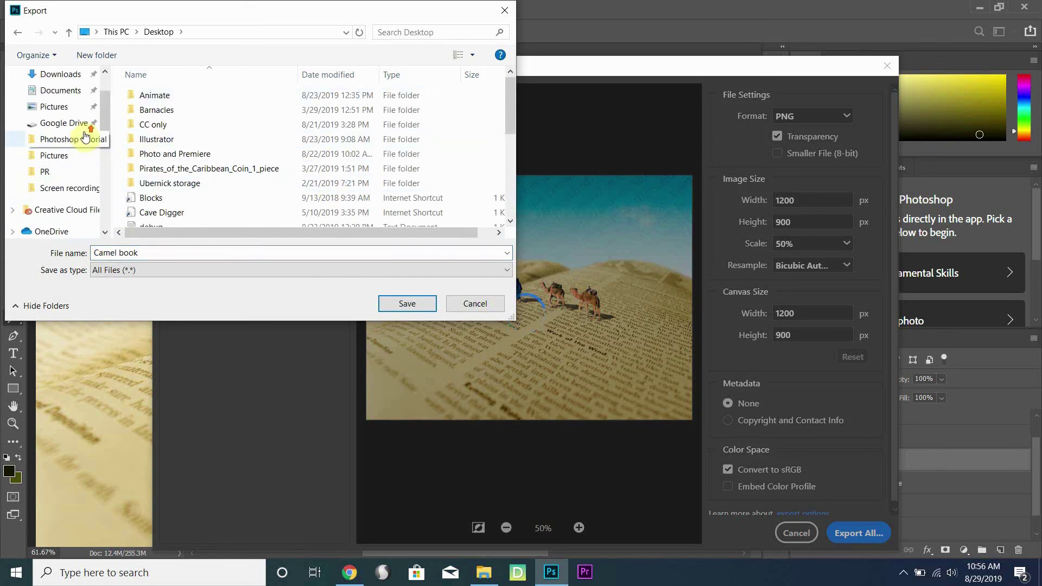
scroll(73, 194, up, 1)
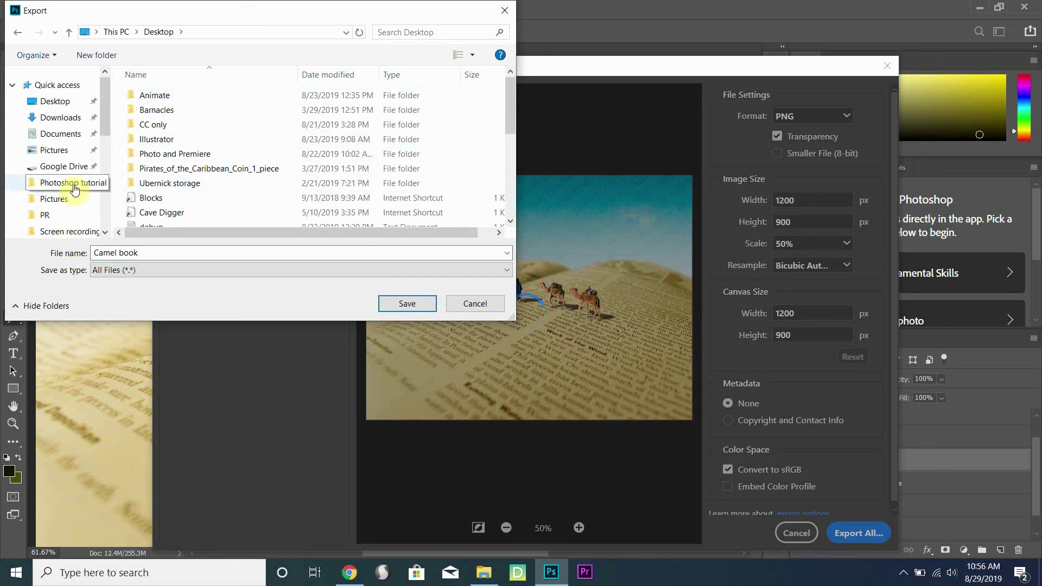
scroll(72, 193, down, 5)
scroll(71, 193, down, 1)
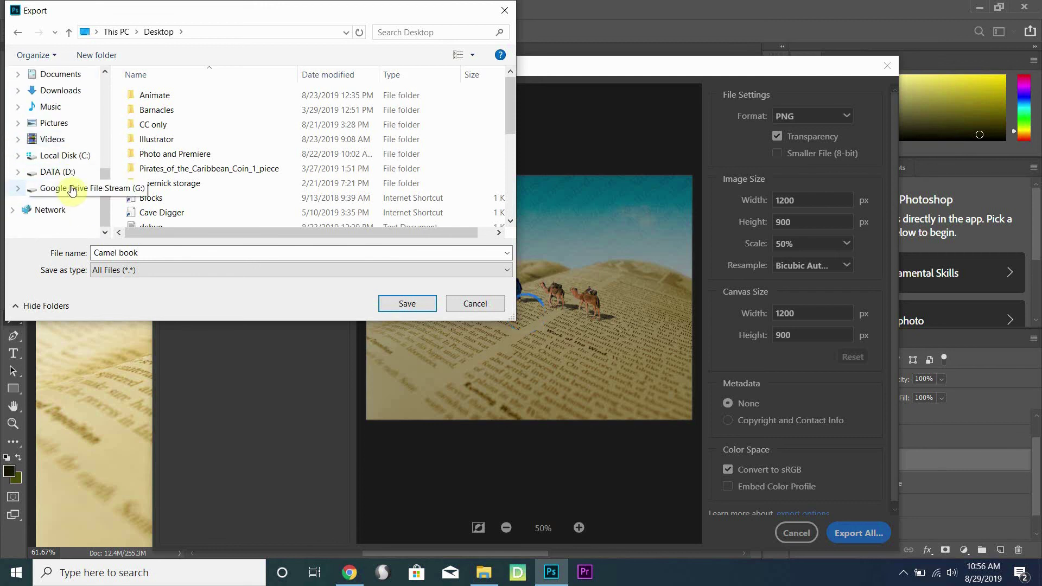
click(395, 303)
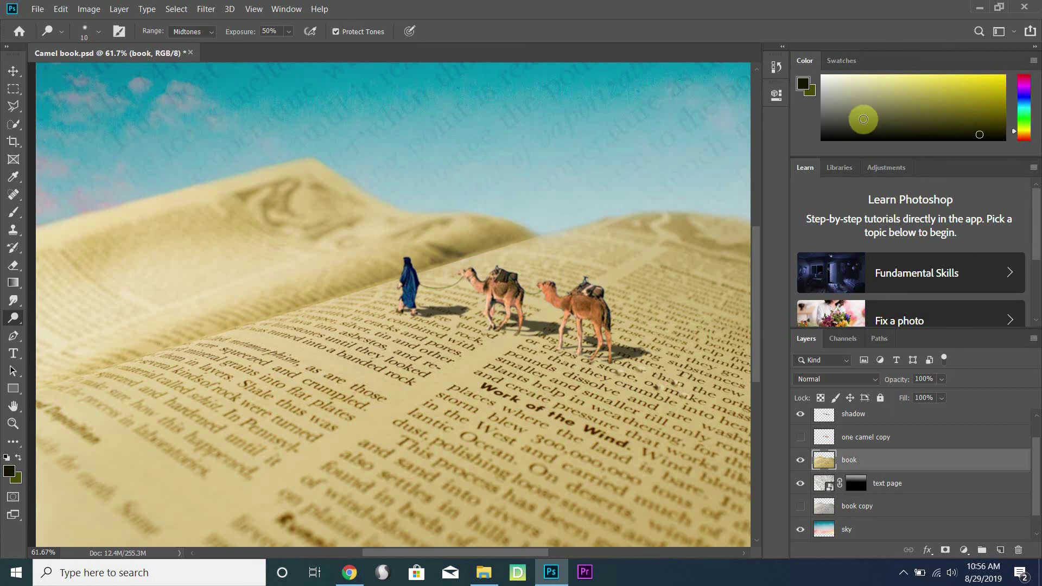
Step: Quit Photoshop, saving the changes to Camel book.psd
click(1023, 14)
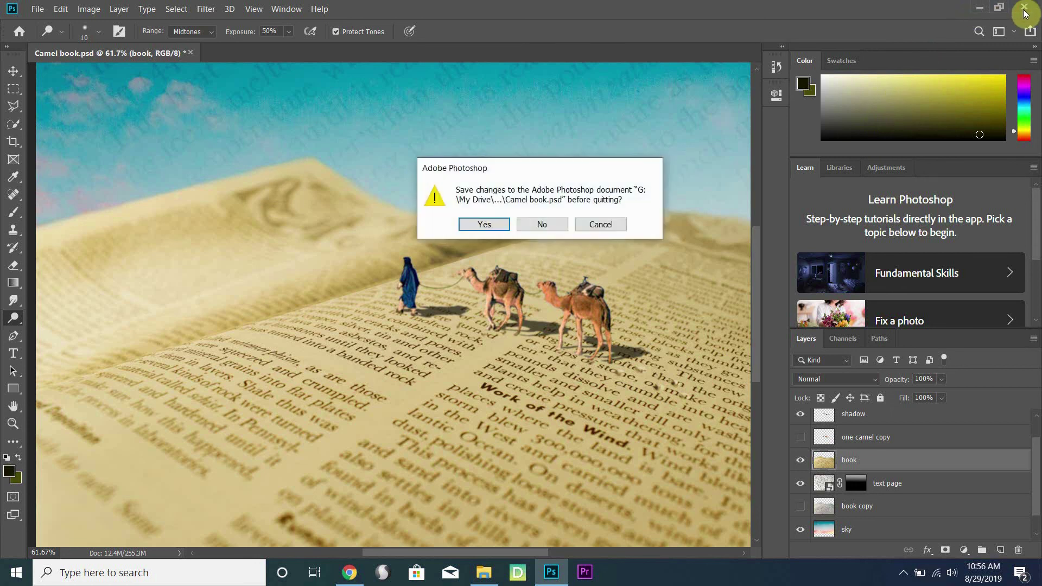
click(490, 223)
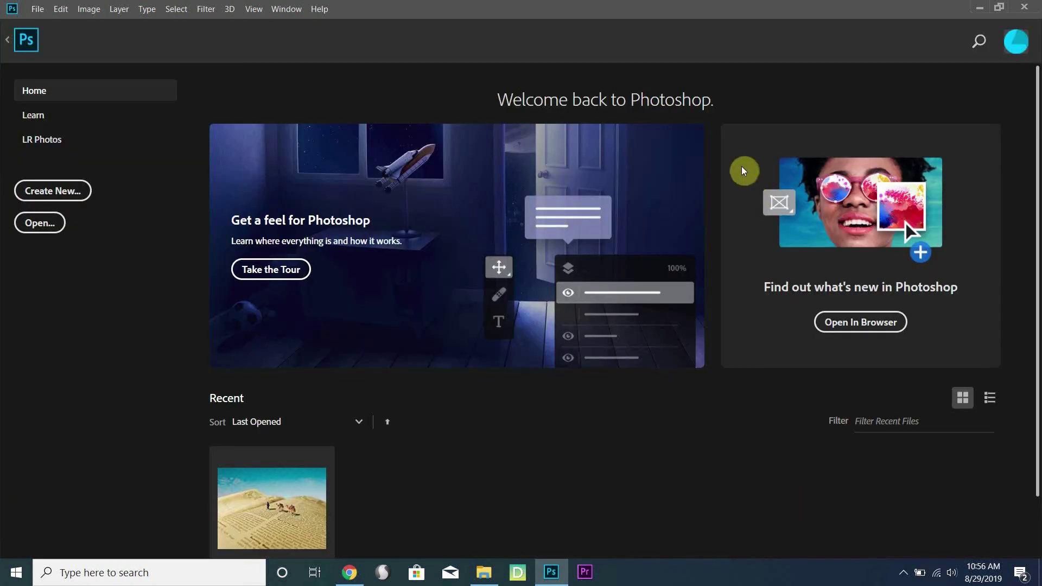
Step: Show the Windows desktop and open the exported Camel book image to view it
click(987, 6)
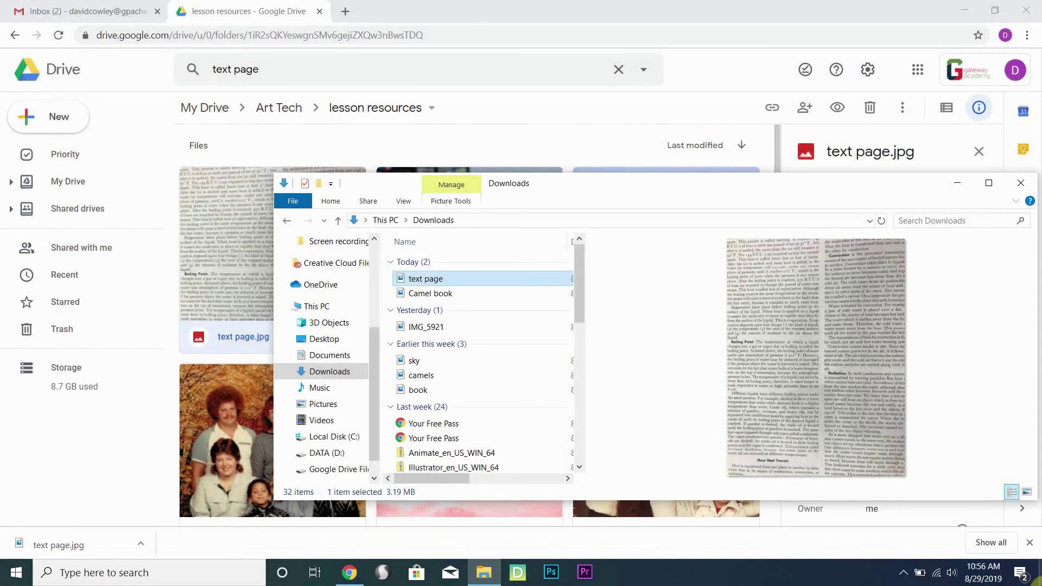
click(1036, 571)
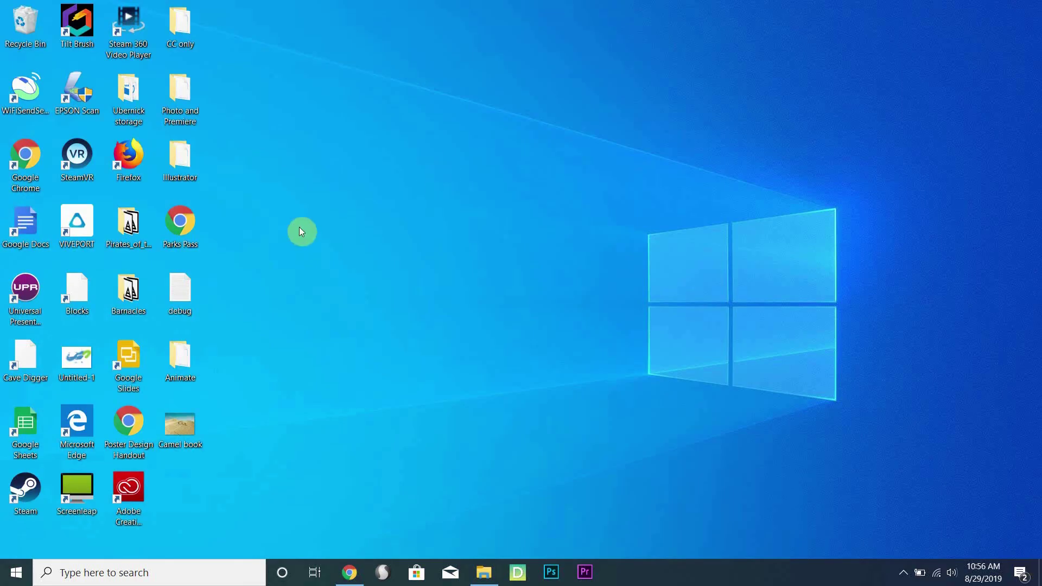
double_click(170, 422)
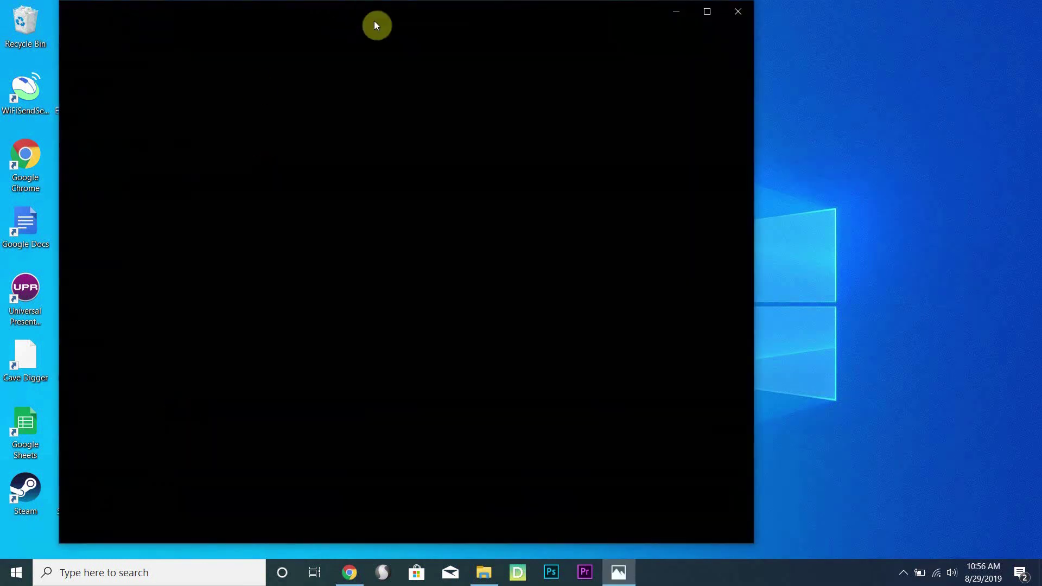